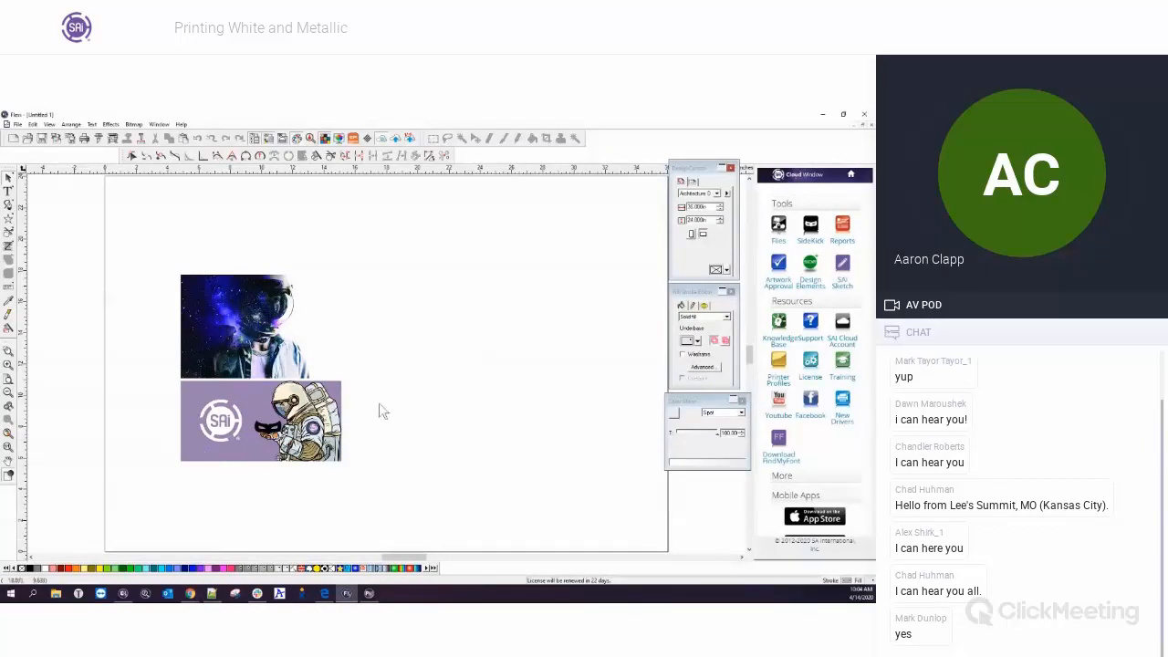
- Move the purple astronaut artwork off the page's lower-left corner and the space photo to the page's left side, then deselect
drag(265, 429, 114, 511)
drag(283, 317, 238, 257)
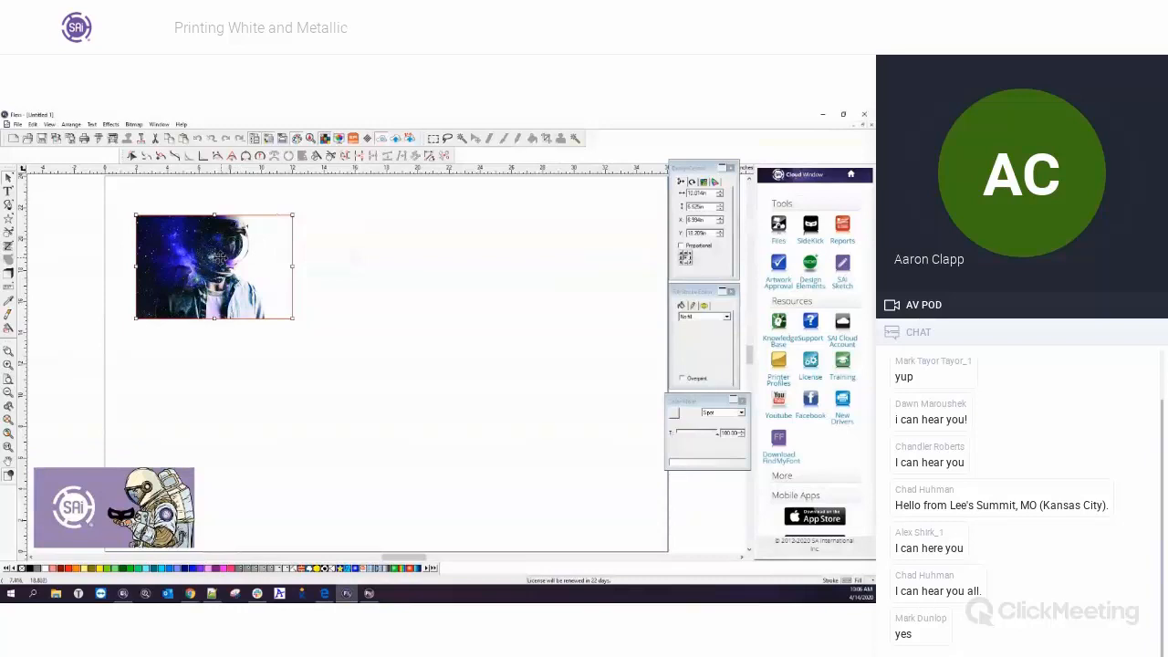
drag(221, 256, 216, 349)
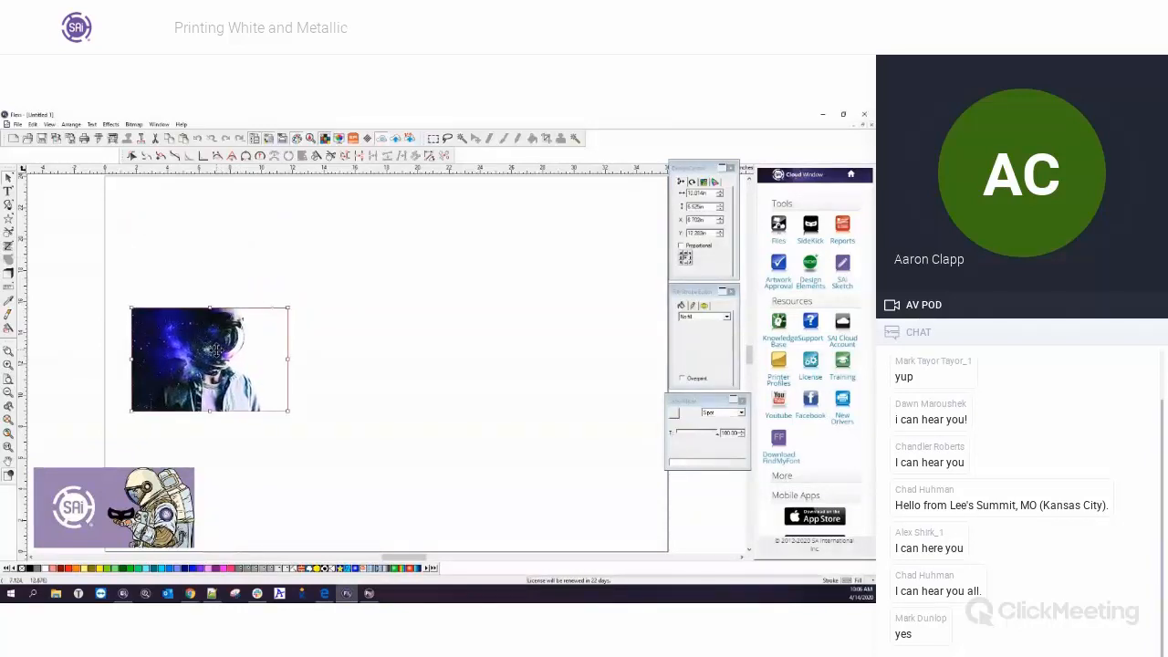
click(228, 257)
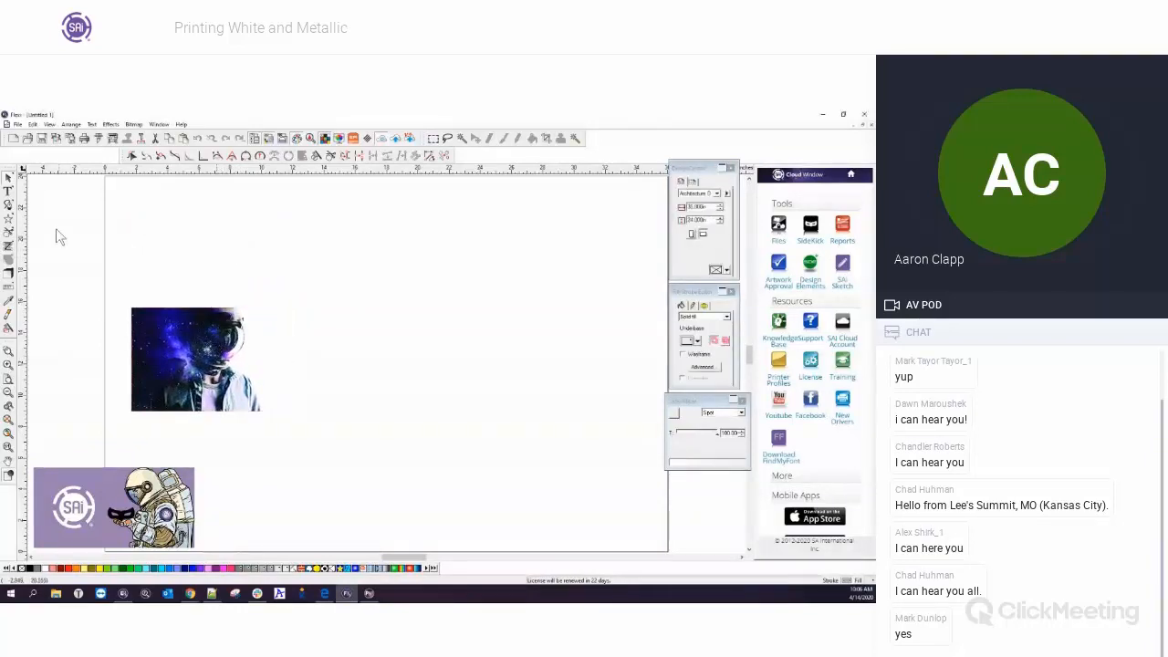
- Draw a five-pointed star about 7 in wide beside the photo, fill it blue and move it slightly higher on the page
click(9, 220)
drag(470, 289, 587, 392)
key(space)
click(535, 342)
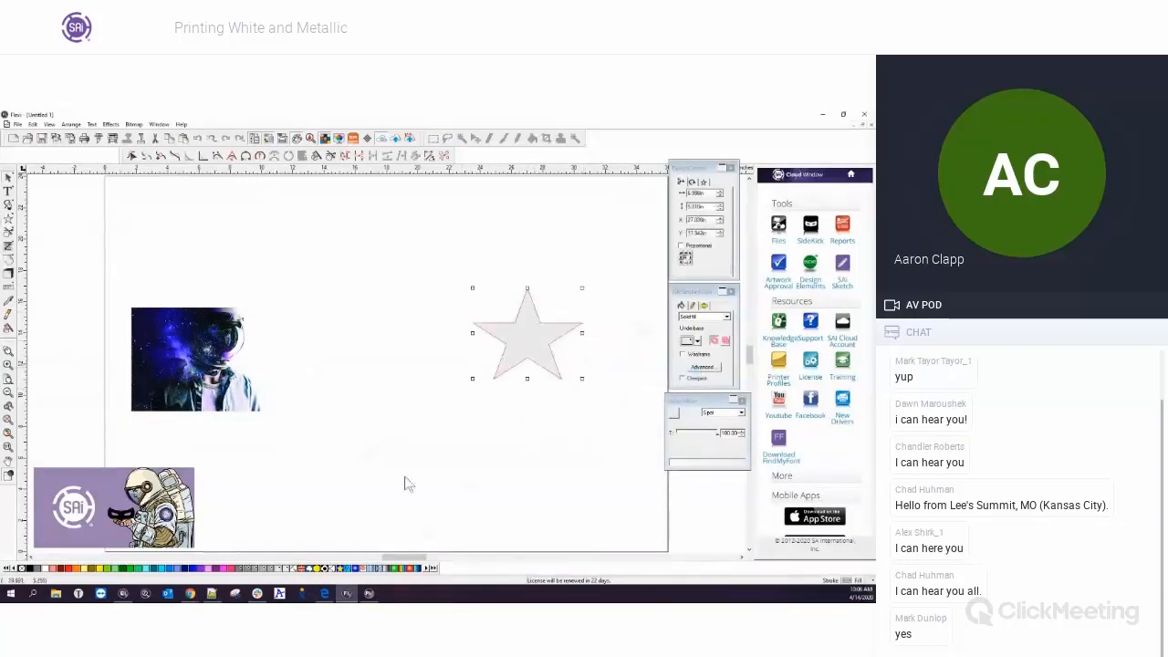
click(195, 570)
drag(526, 332, 514, 284)
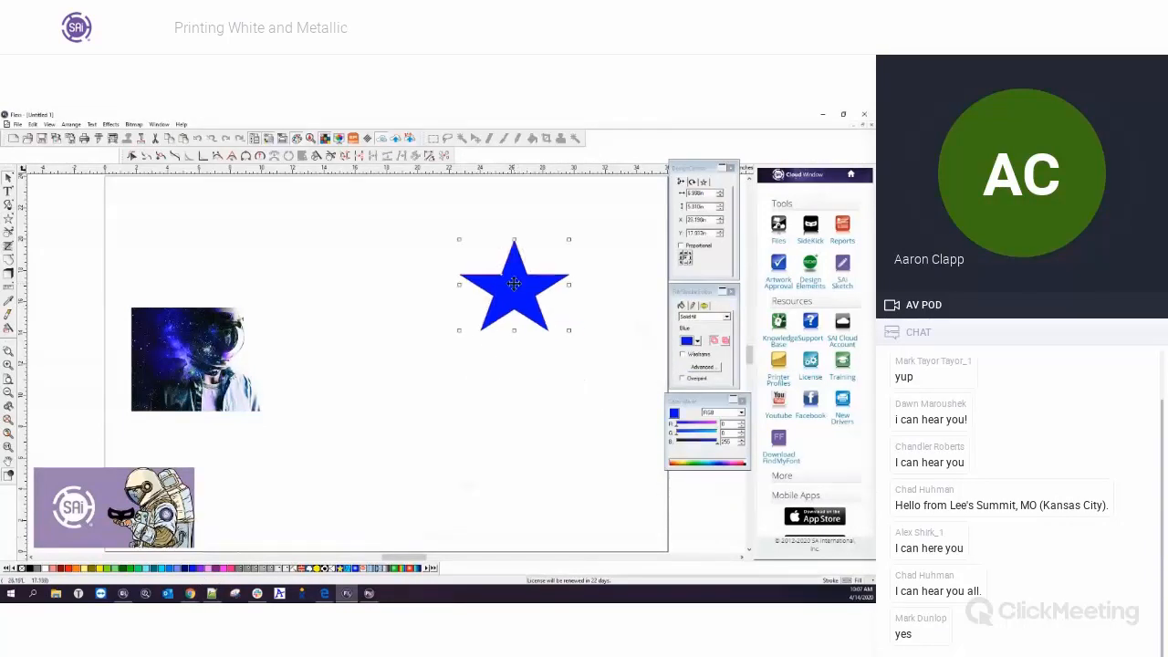
- Apply a solid underbase effect to the blue star, using the Underbase spot color
click(111, 125)
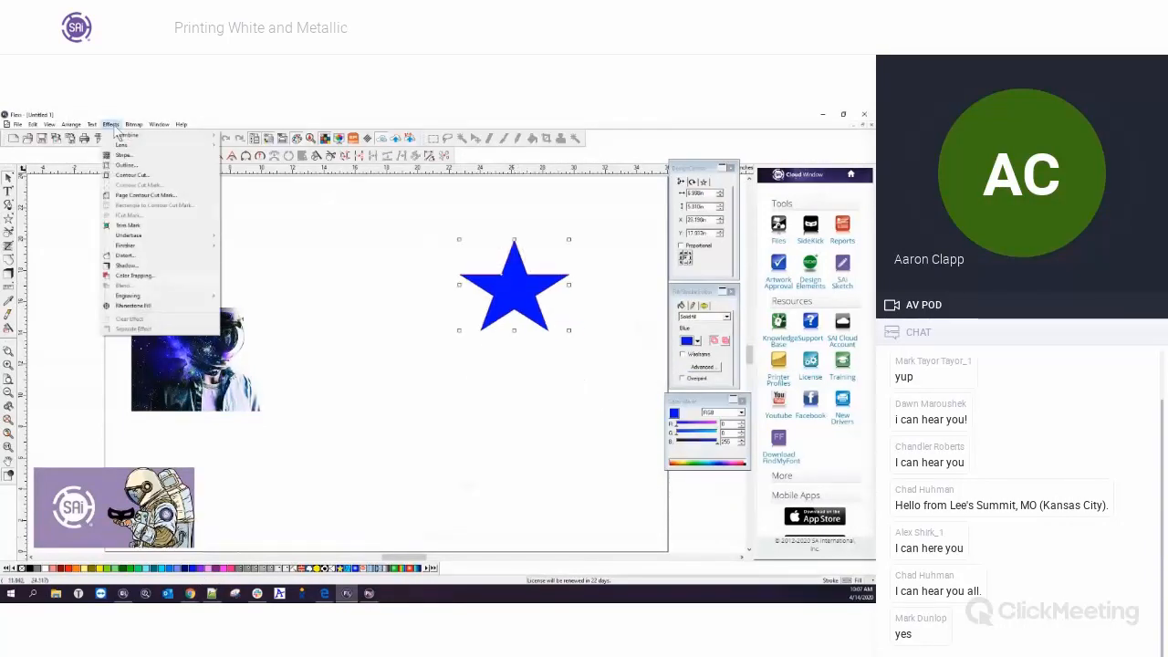
mouse_move(129, 237)
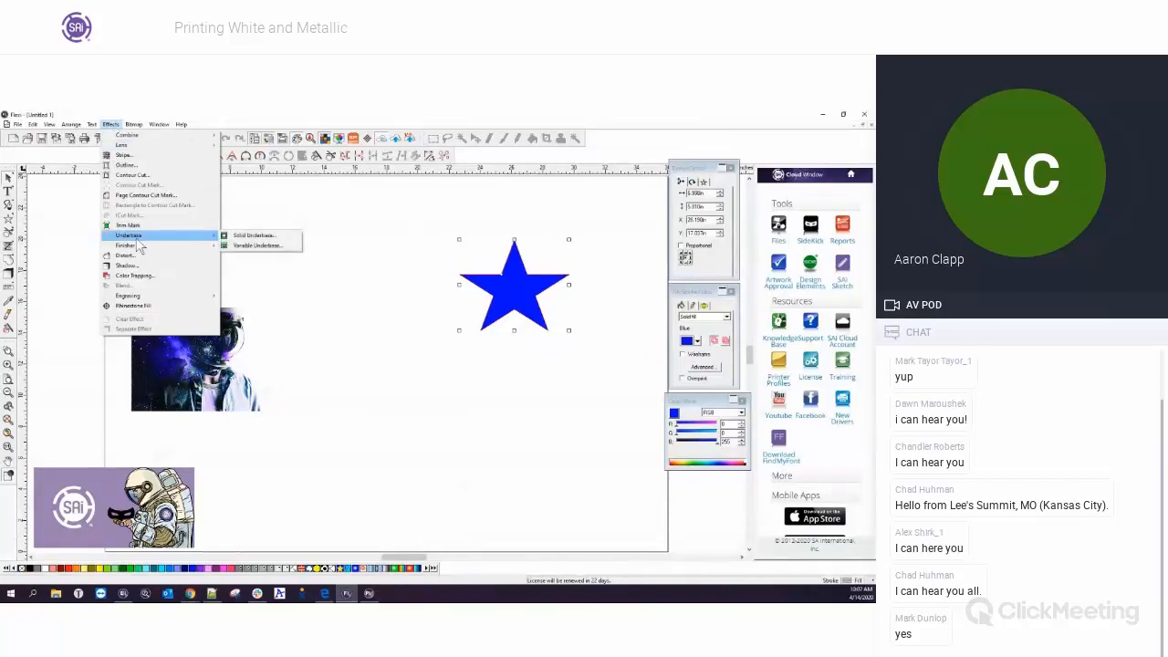
click(273, 242)
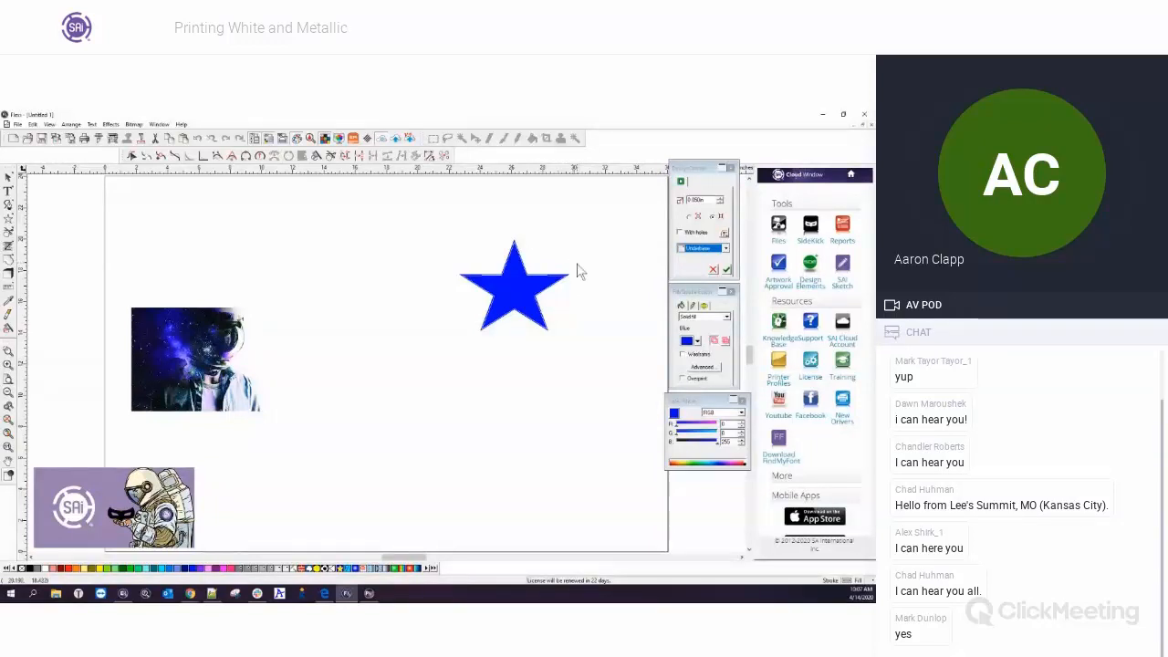
click(694, 221)
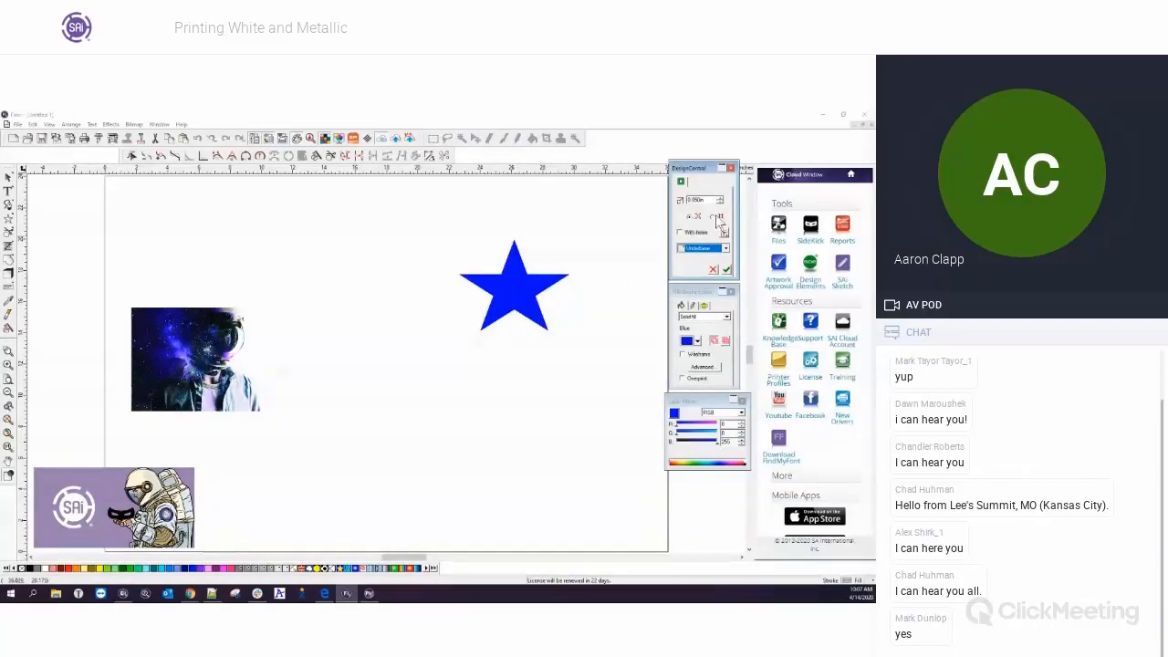
click(718, 218)
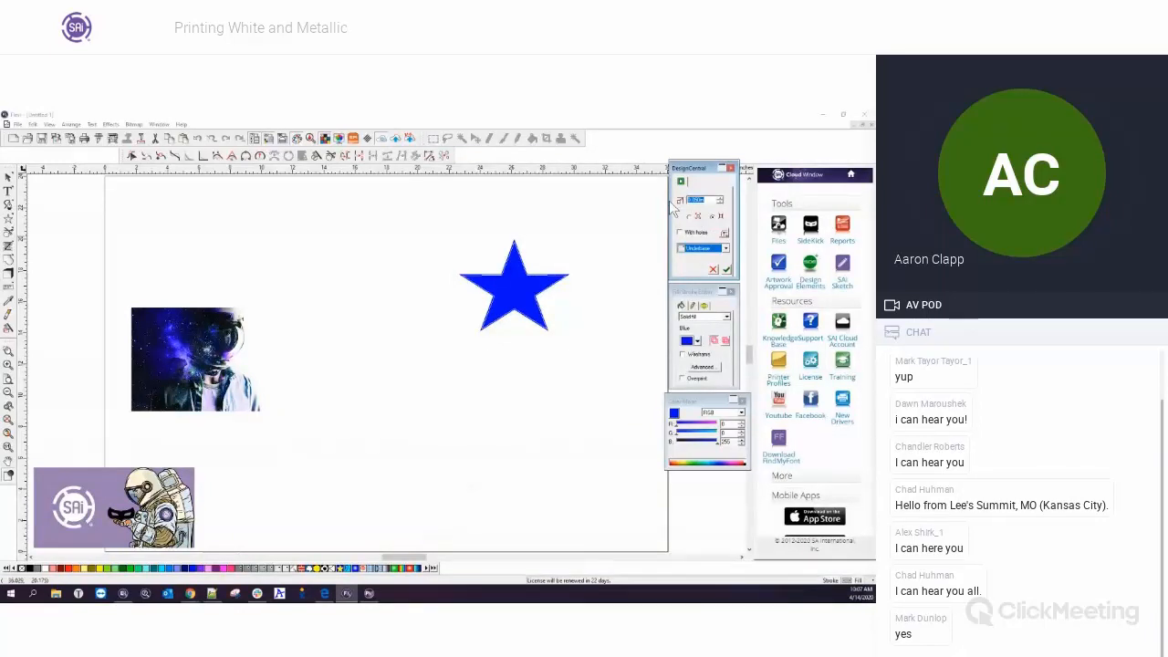
click(725, 249)
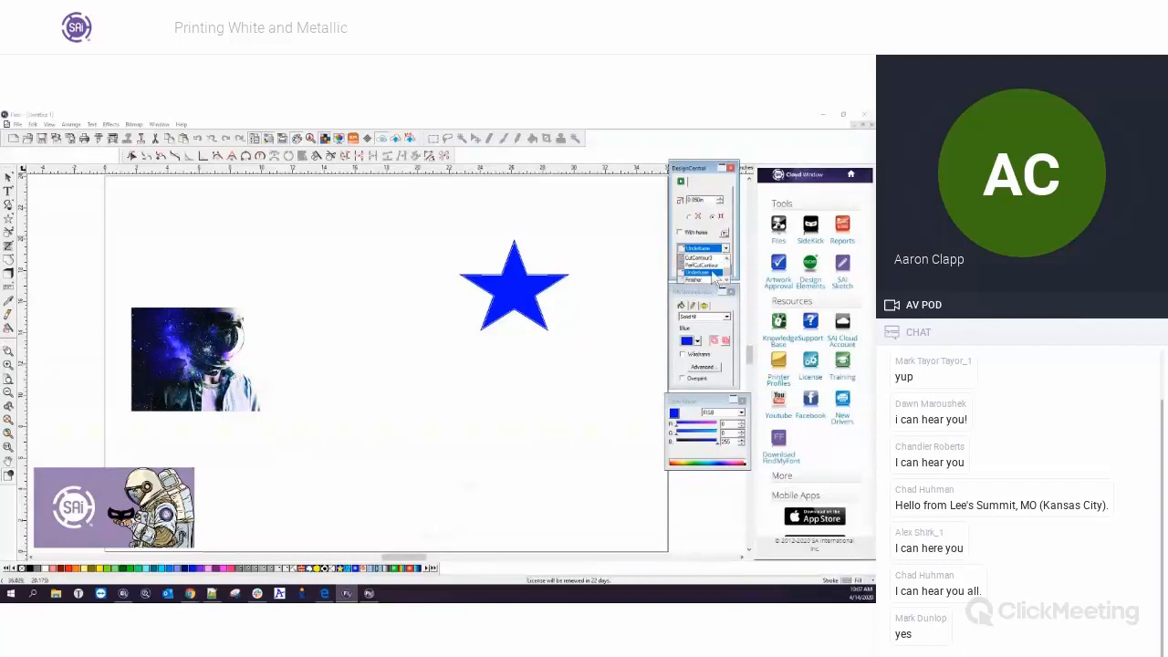
click(704, 171)
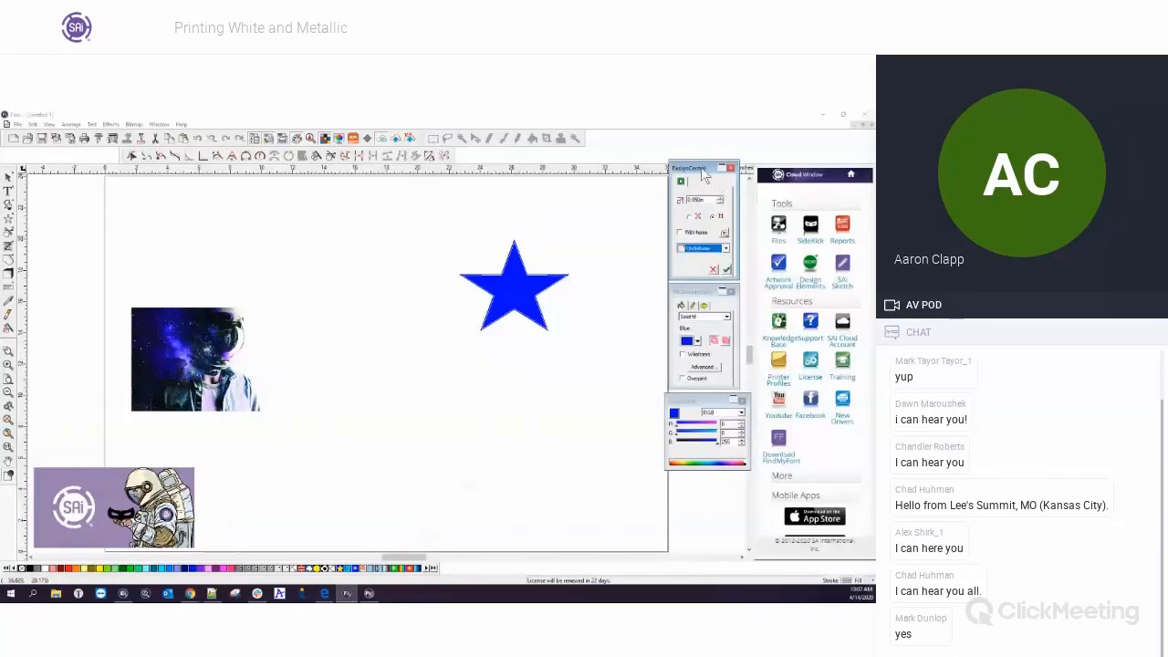
click(727, 271)
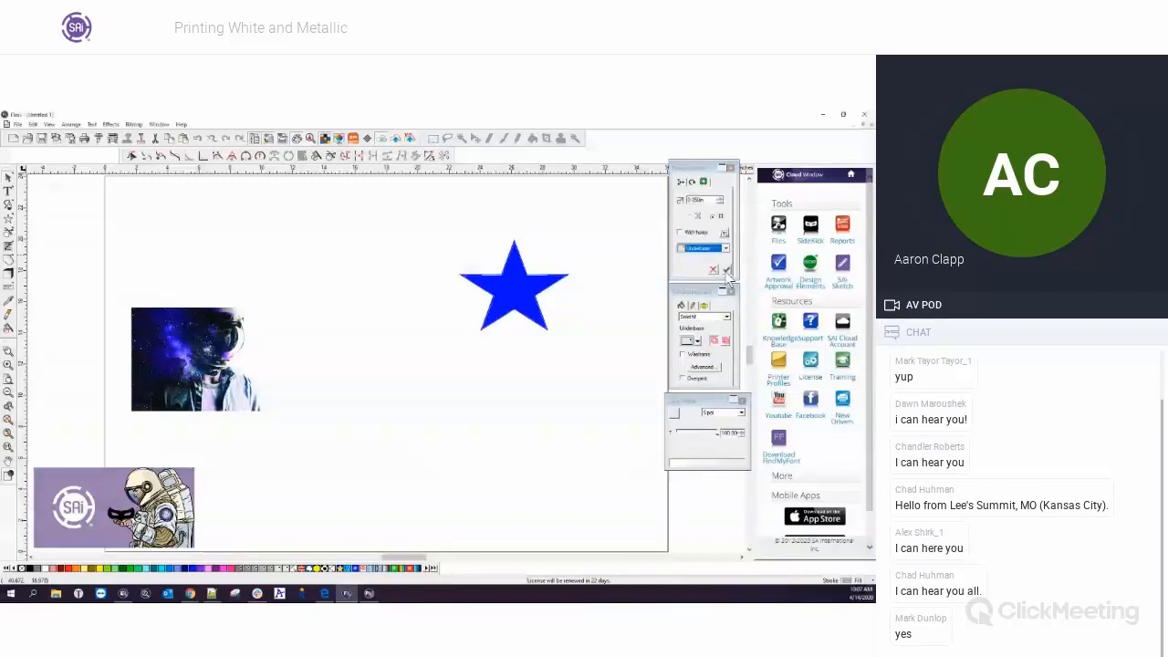
- Check the underbase around the star's edges and separate it from the star
click(522, 303)
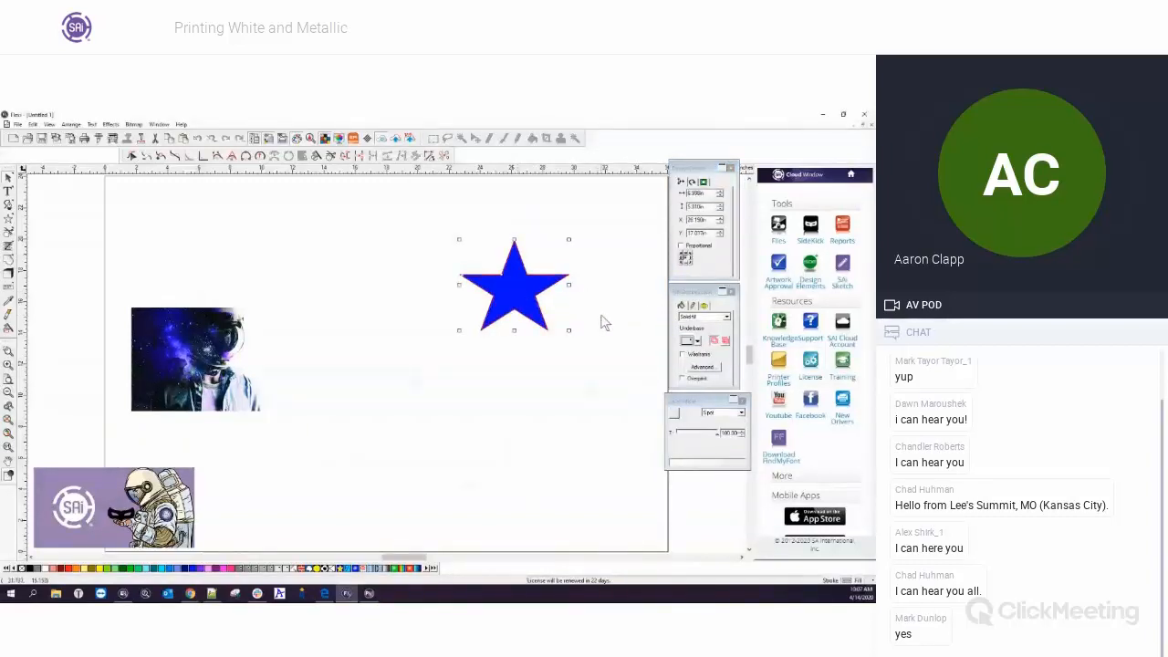
scroll(504, 289, up, 5)
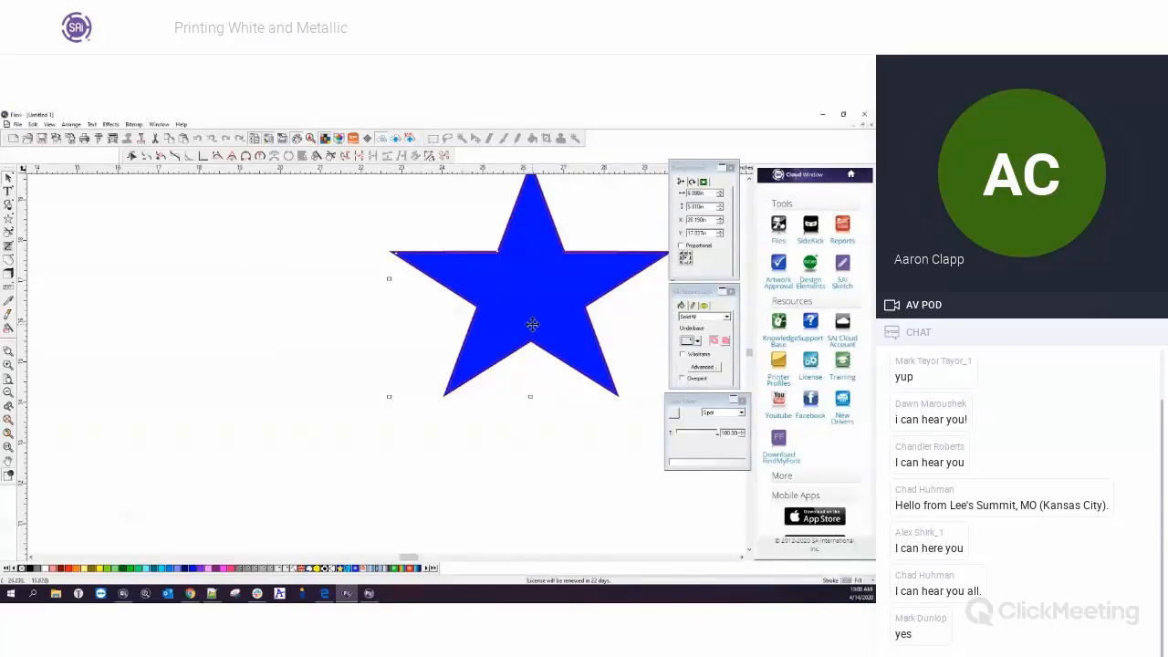
scroll(532, 324, down, 2)
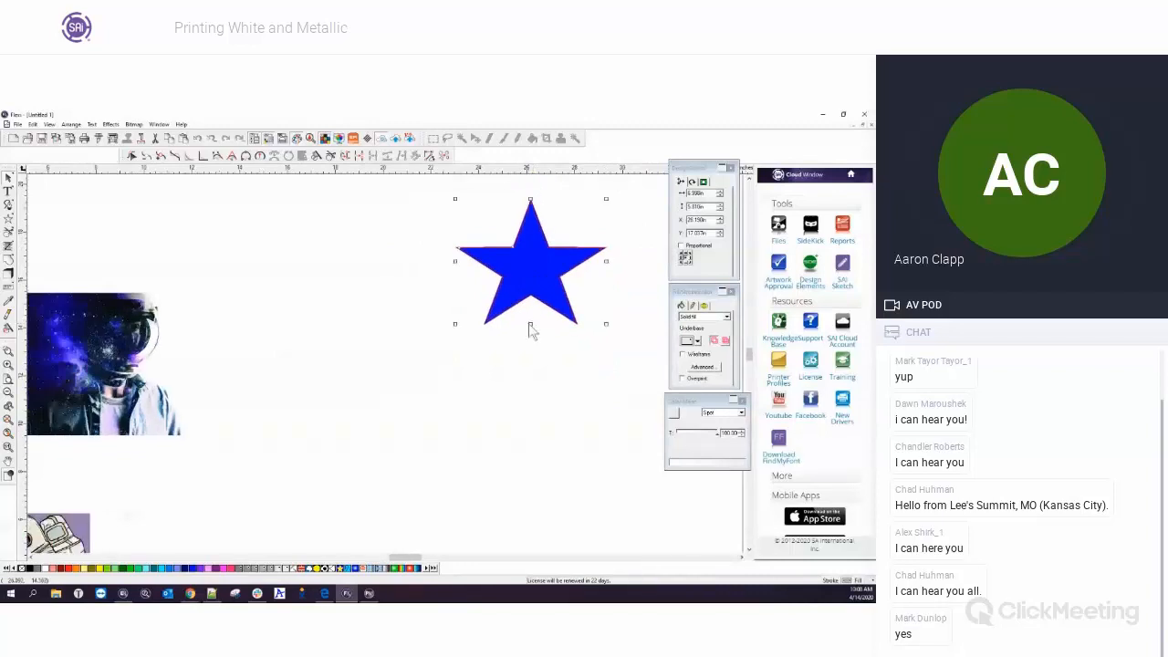
click(111, 123)
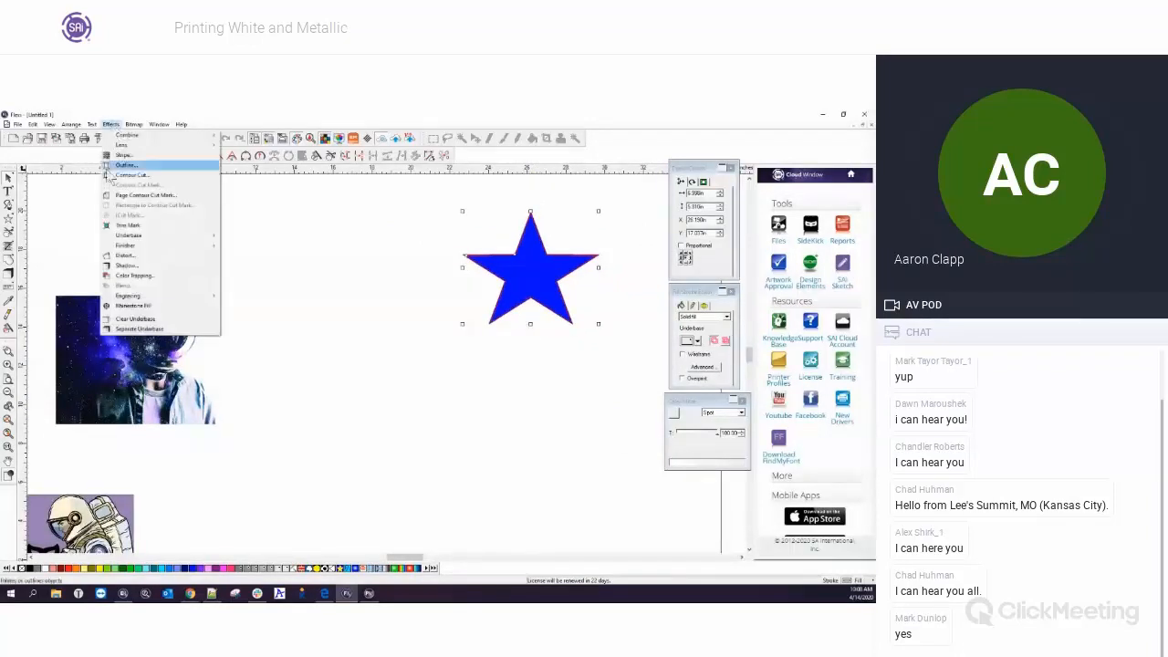
click(129, 331)
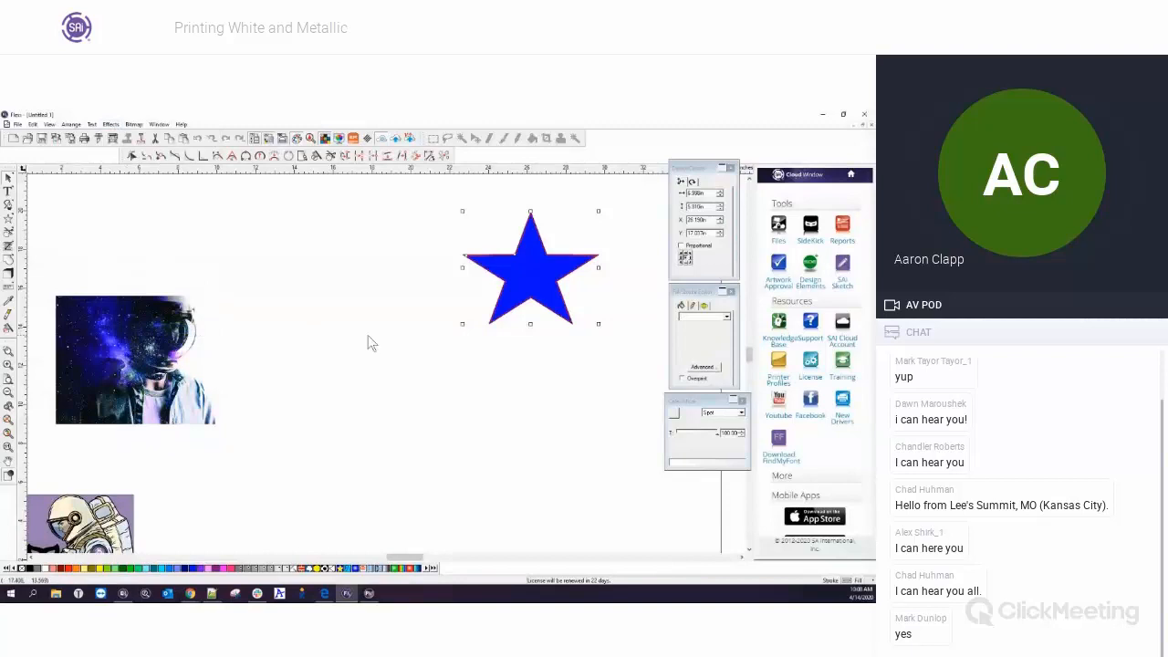
- Shift the blue star aside from its separated underbase and delete the underbase shape
drag(535, 271, 482, 272)
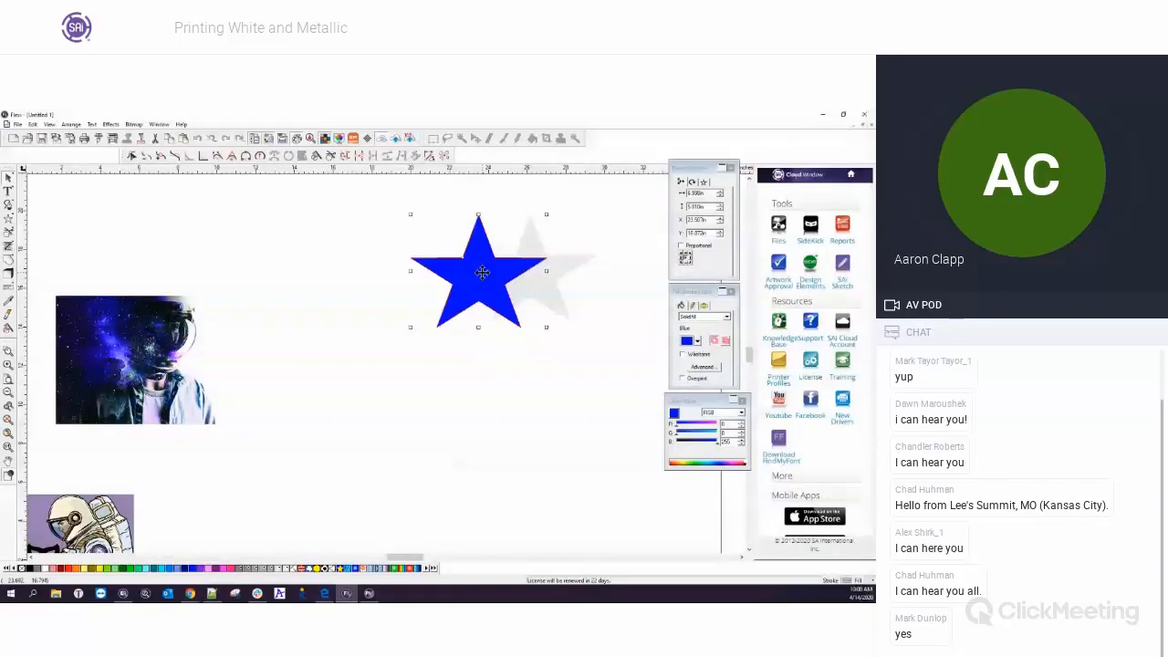
click(561, 265)
key(Delete)
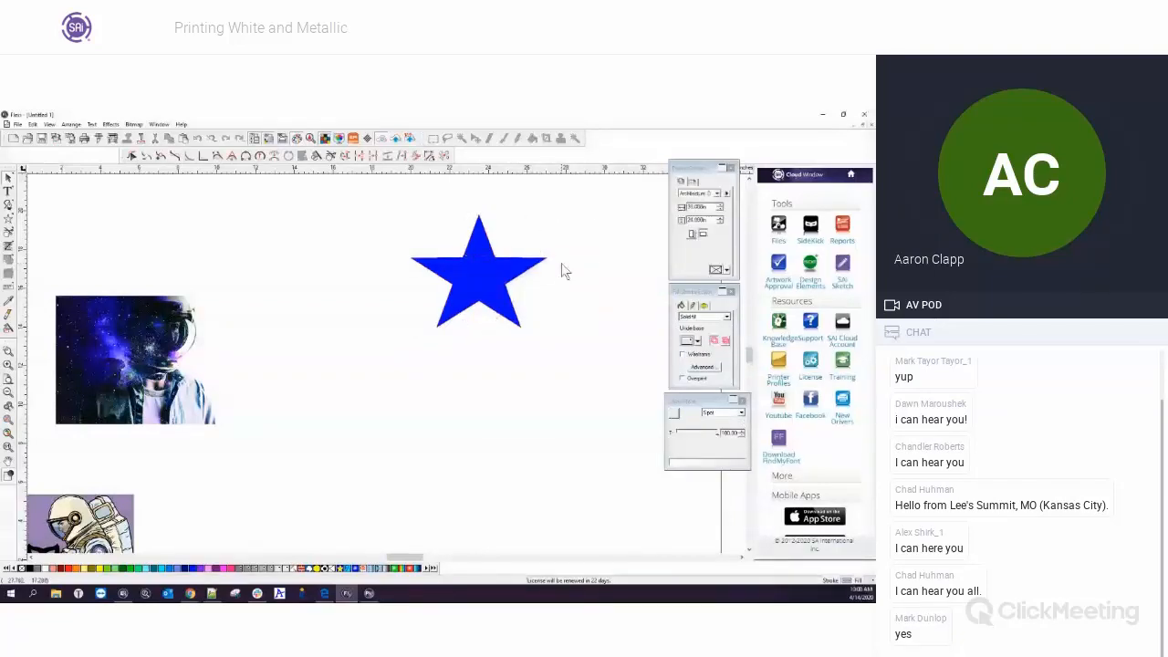
- Move the star and the space photo higher on the page and place a copy of the photo between them
drag(493, 276, 607, 248)
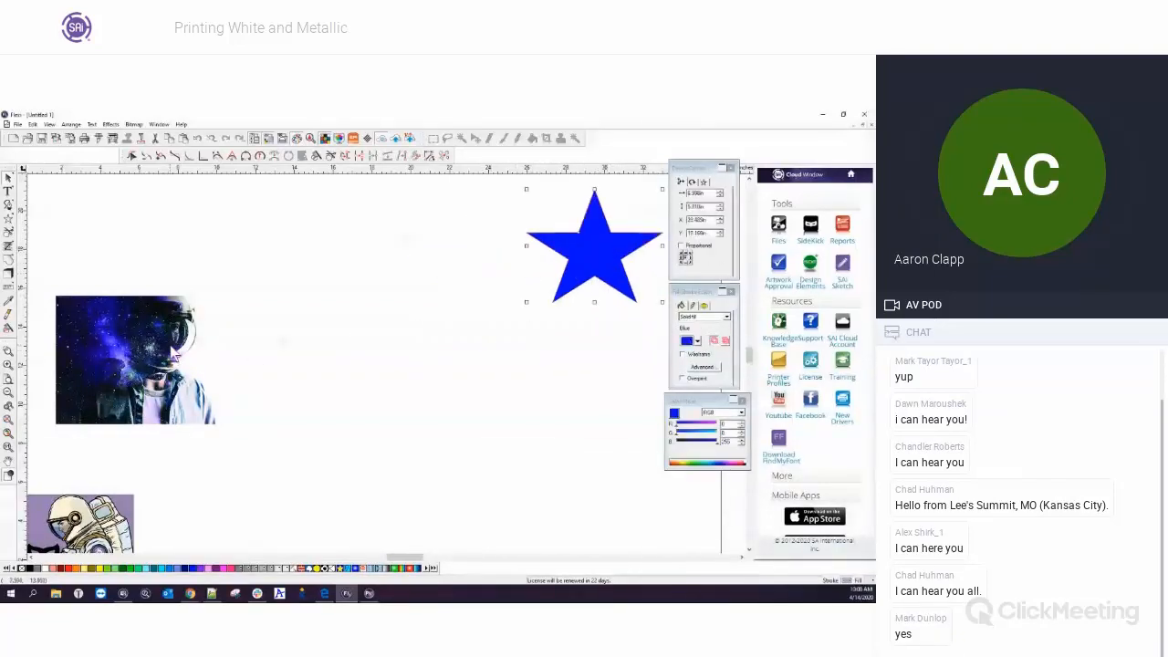
drag(174, 354, 167, 250)
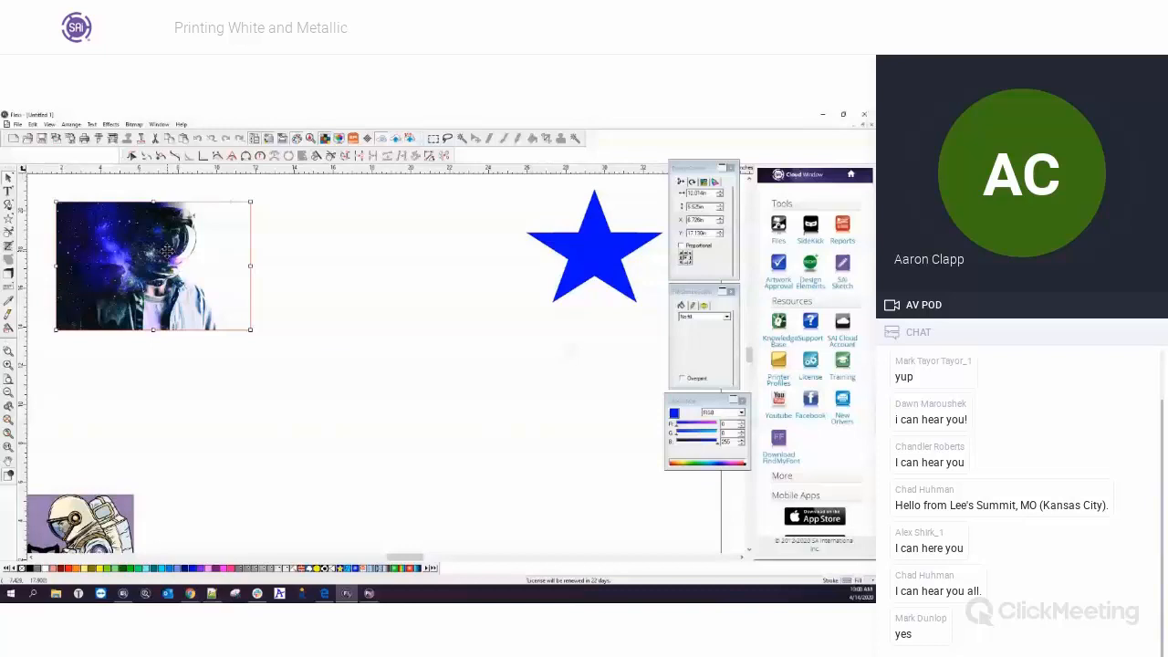
drag(167, 250, 387, 250)
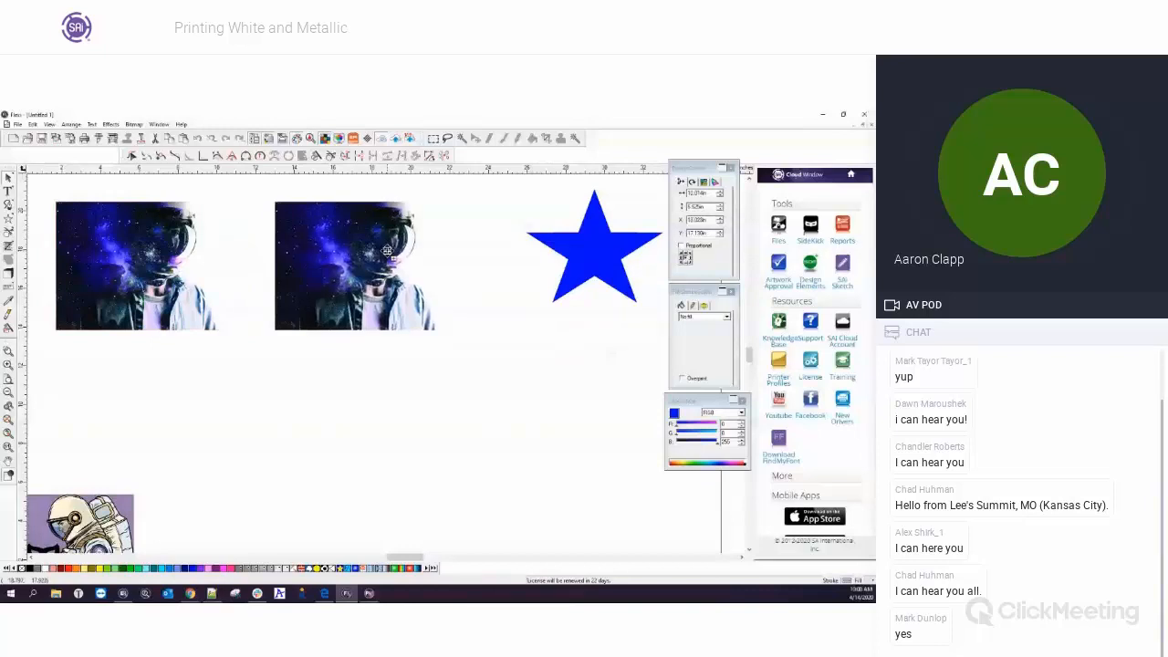
drag(387, 251, 388, 250)
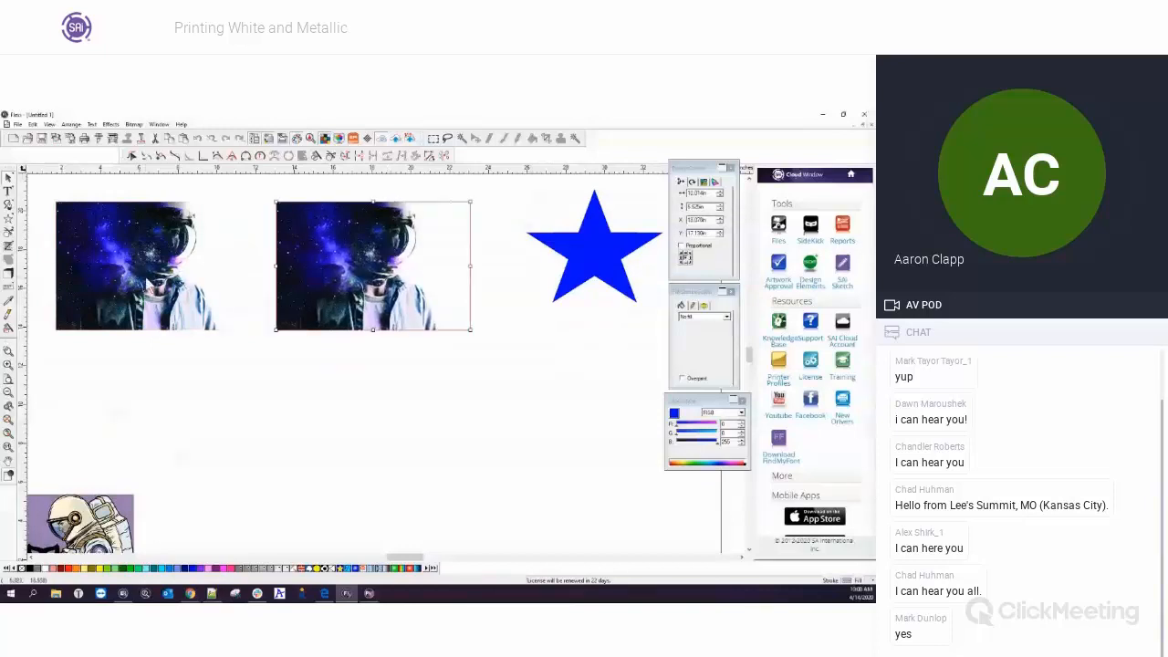
- Apply a solid underbase to the original space photo with the default settings
click(230, 262)
click(110, 124)
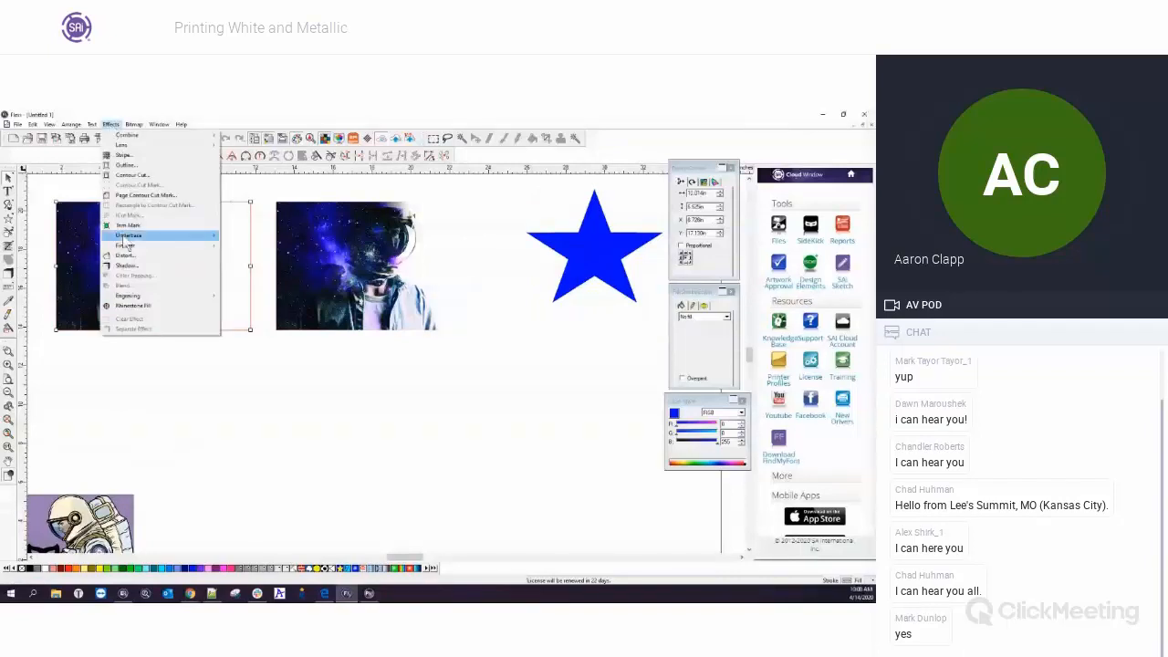
click(255, 236)
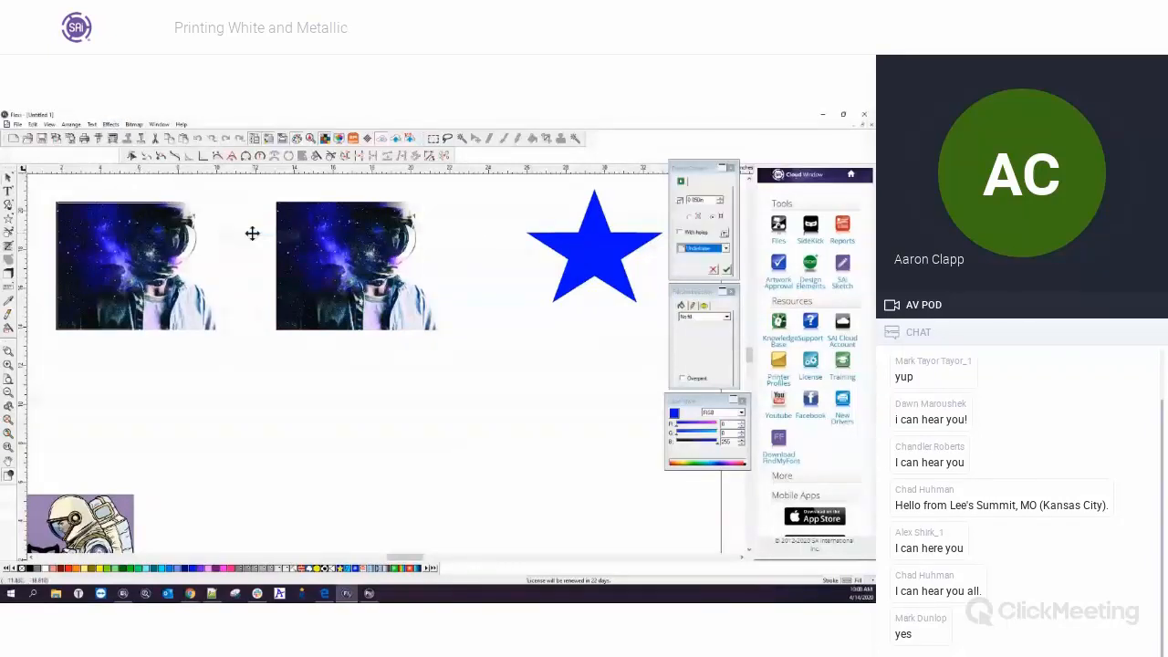
click(726, 270)
- Apply a variable underbase to the copied space photo at 300 DPI with a 0.000 in offset
click(338, 266)
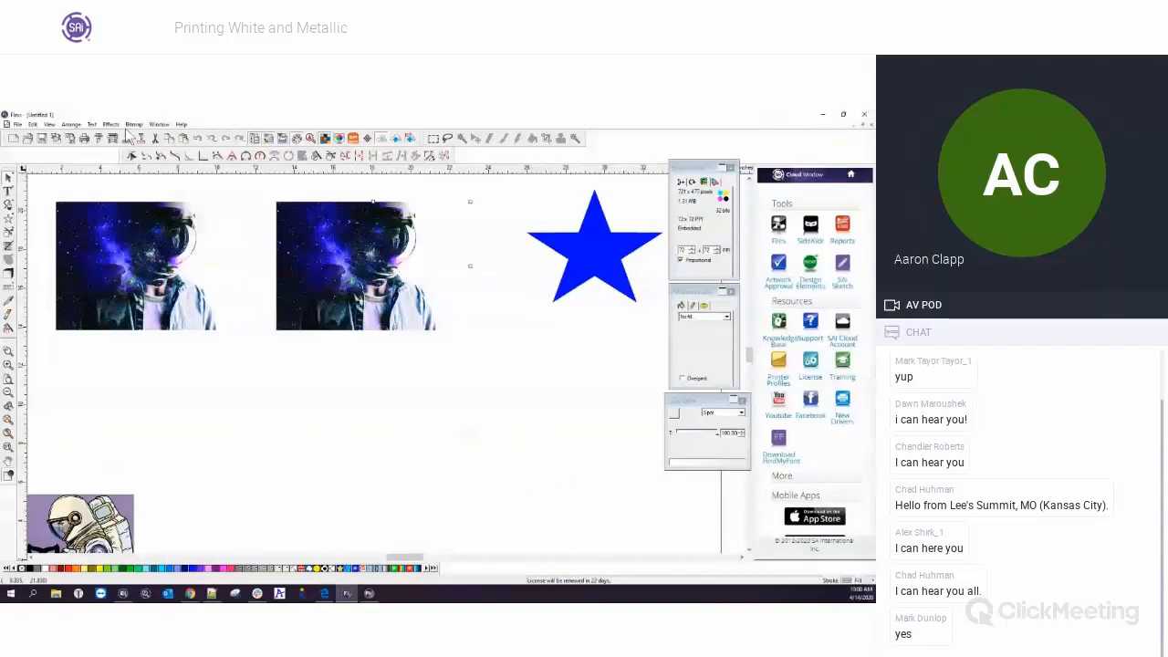
click(254, 247)
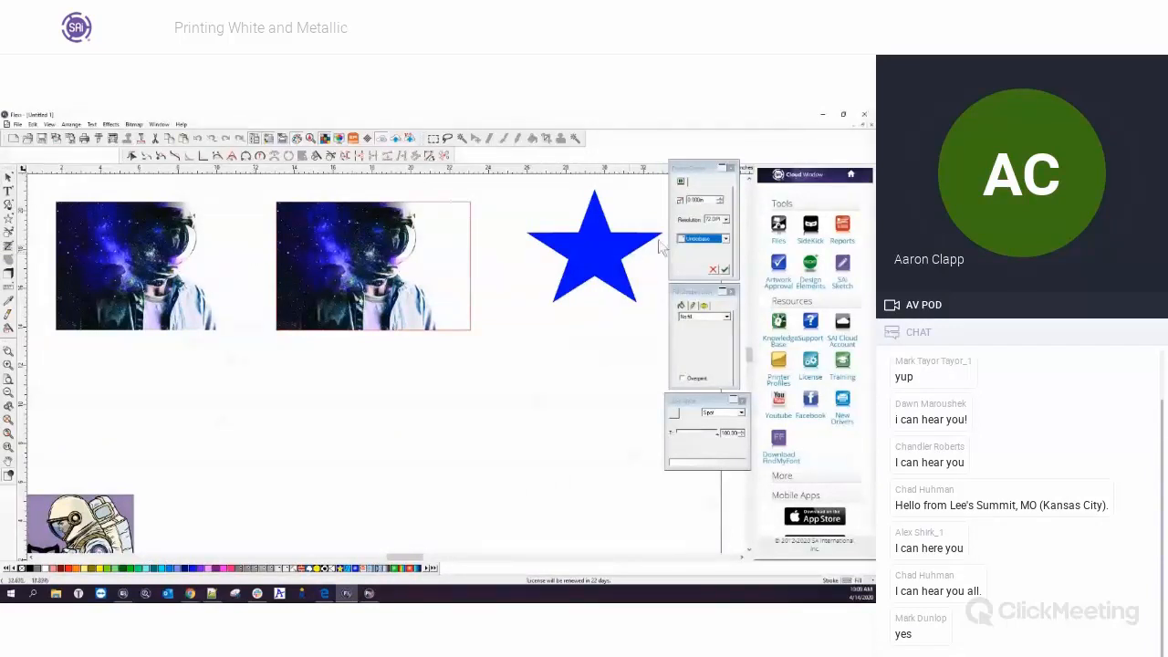
click(725, 220)
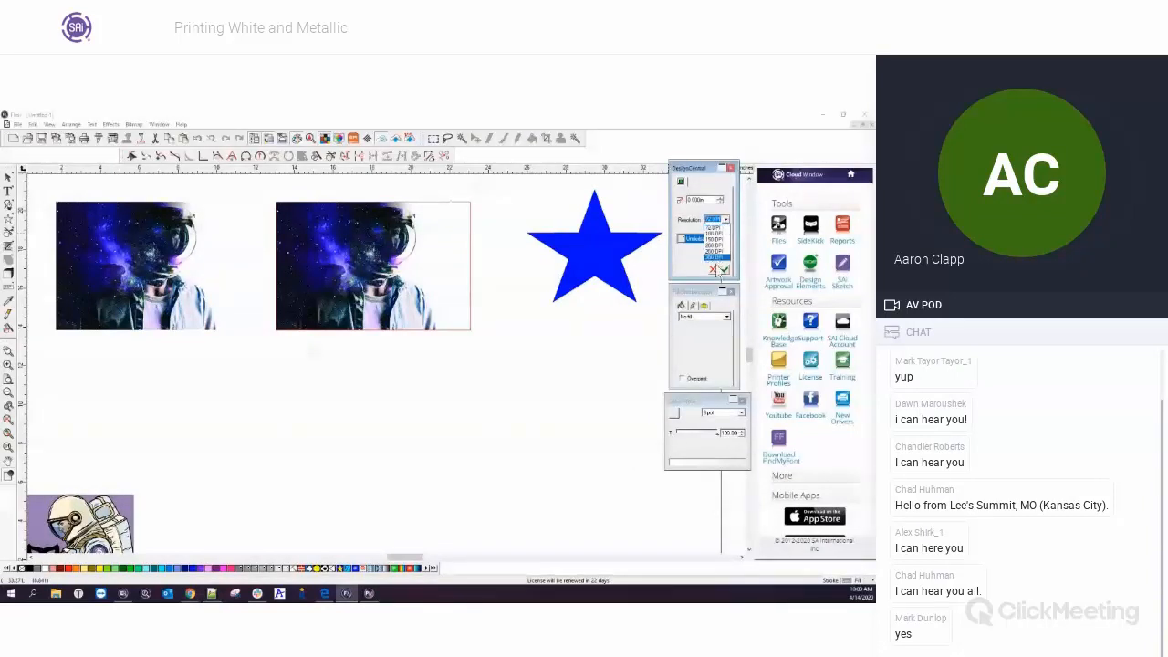
click(717, 259)
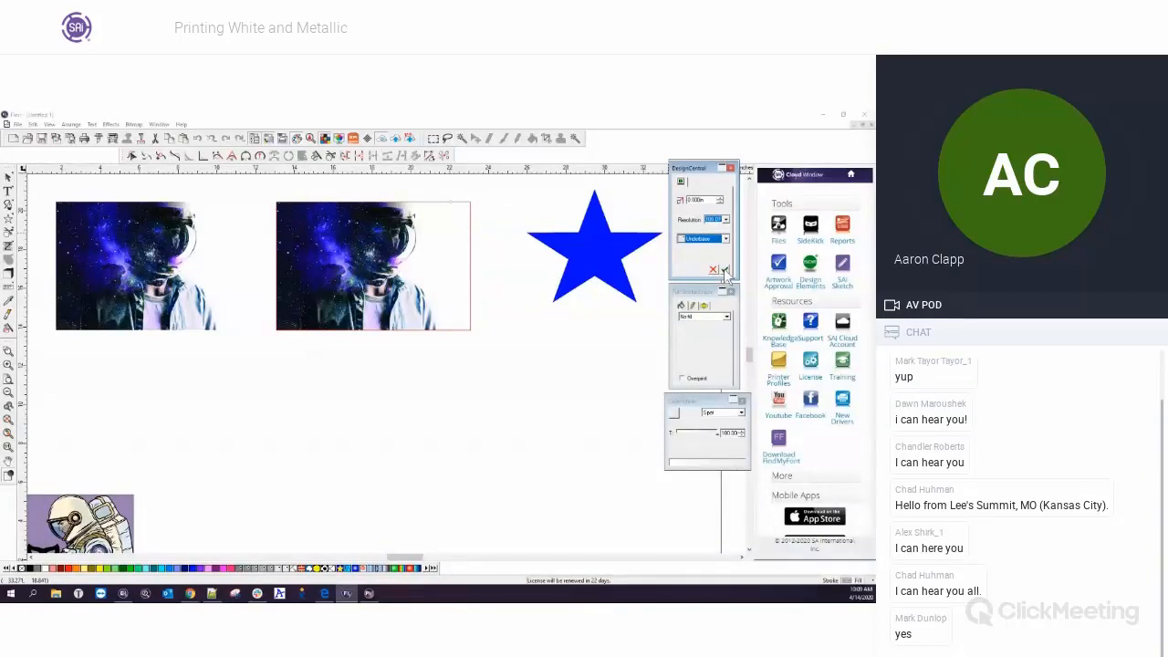
click(720, 198)
click(720, 202)
key(Tab)
click(724, 270)
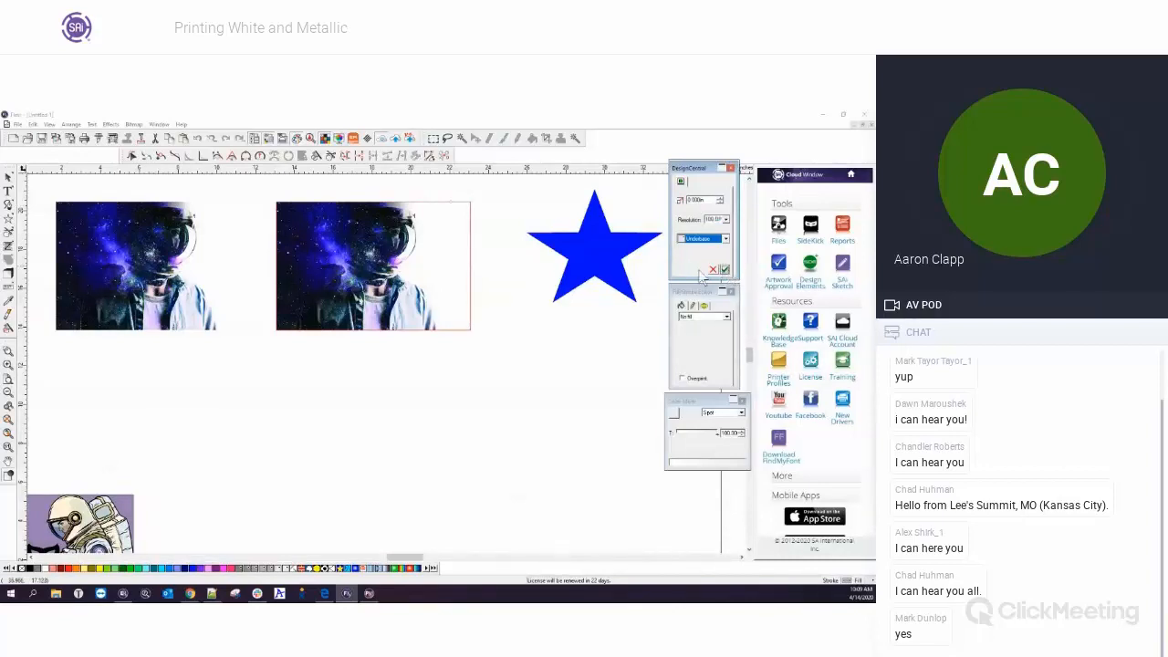
- Separate the solid underbase from the original space photo
click(447, 377)
click(182, 283)
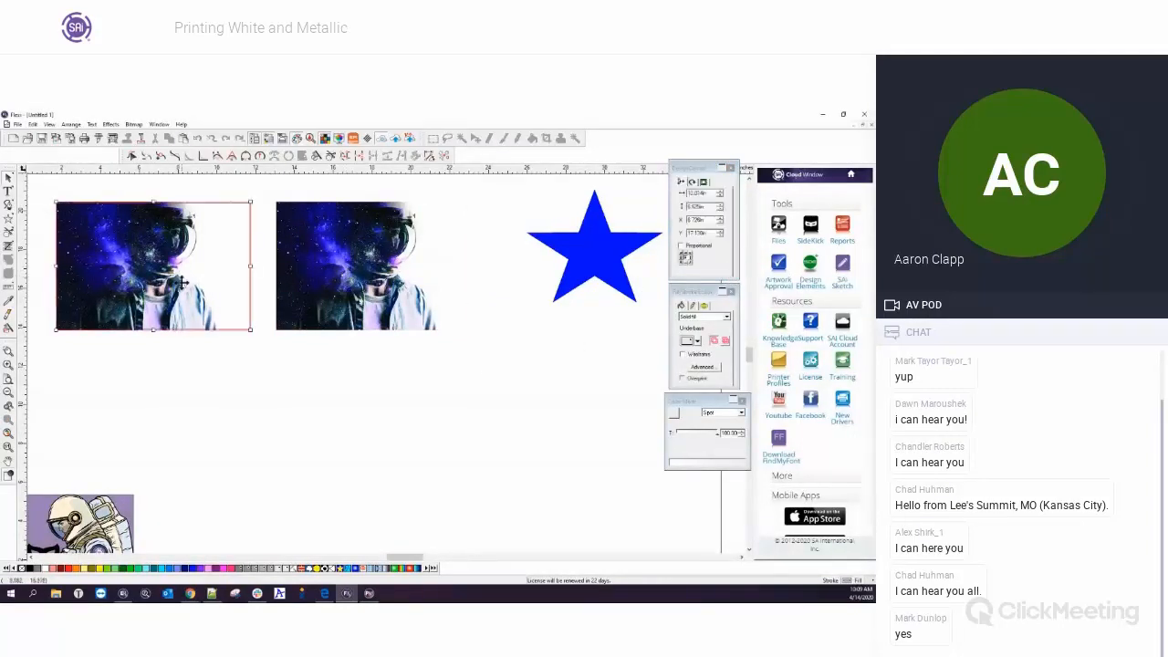
click(110, 125)
click(136, 328)
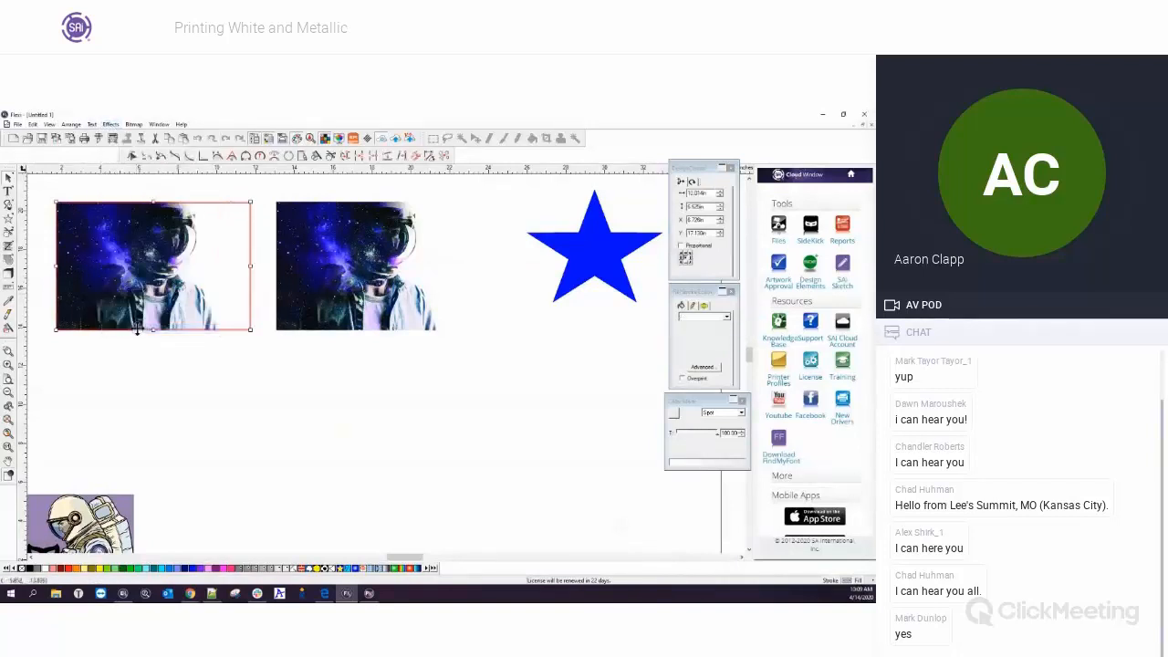
- Separate the variable underbase from the copied space photo
click(370, 296)
click(113, 126)
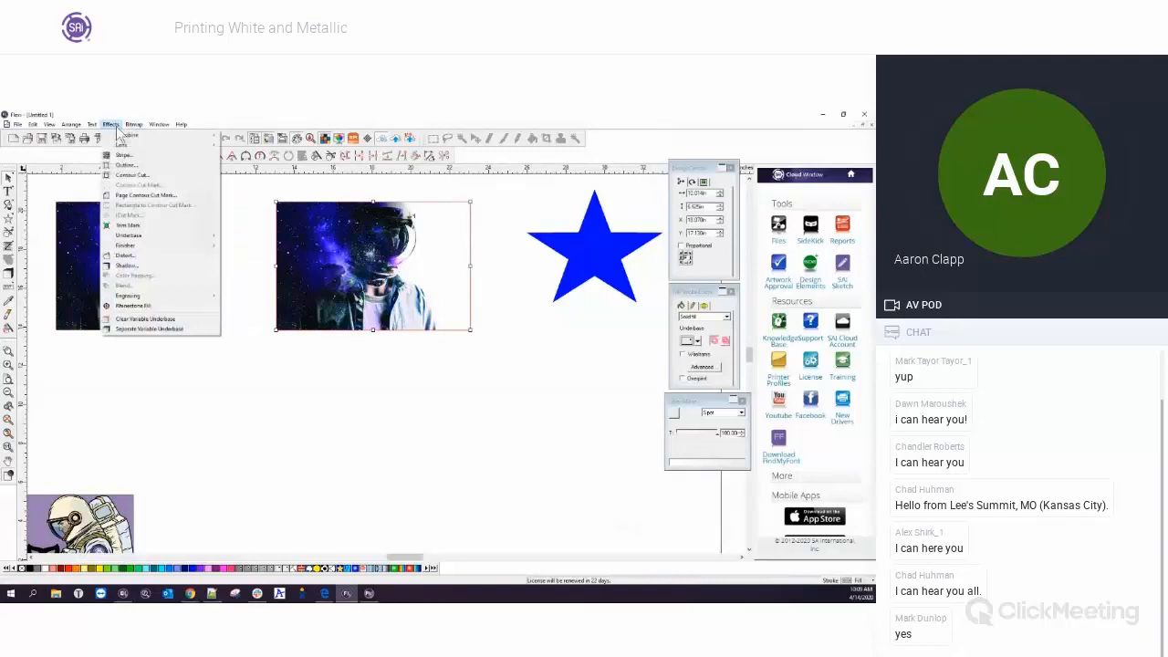
click(136, 328)
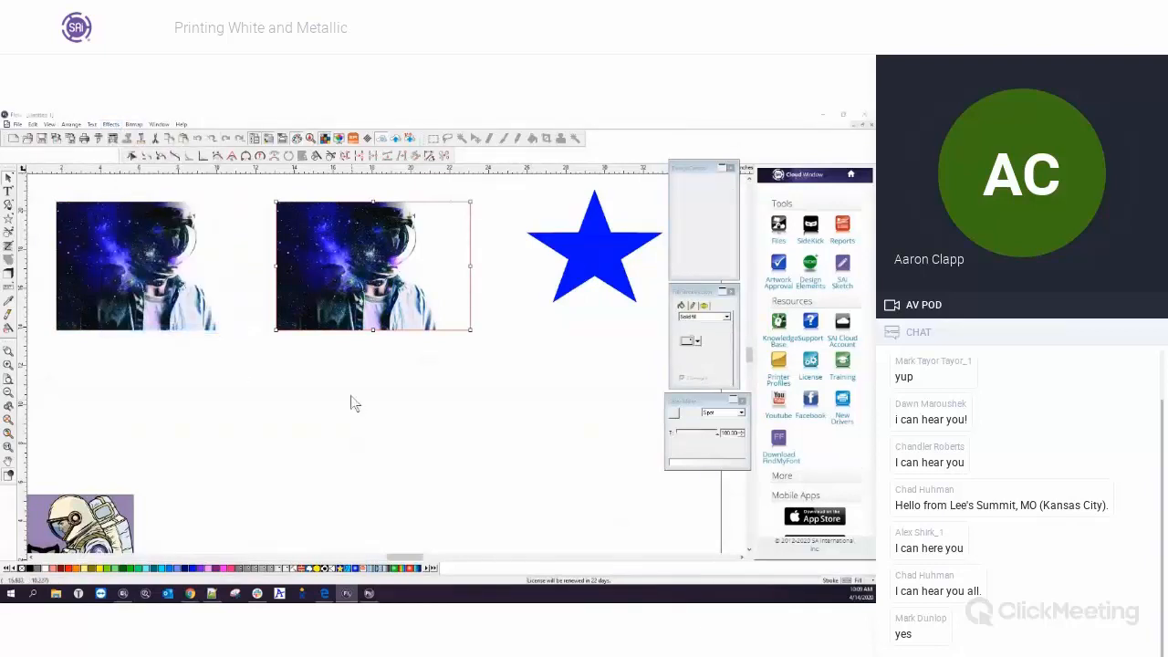
- Move the copied and original space photos down below their separated underbases
drag(361, 266, 363, 401)
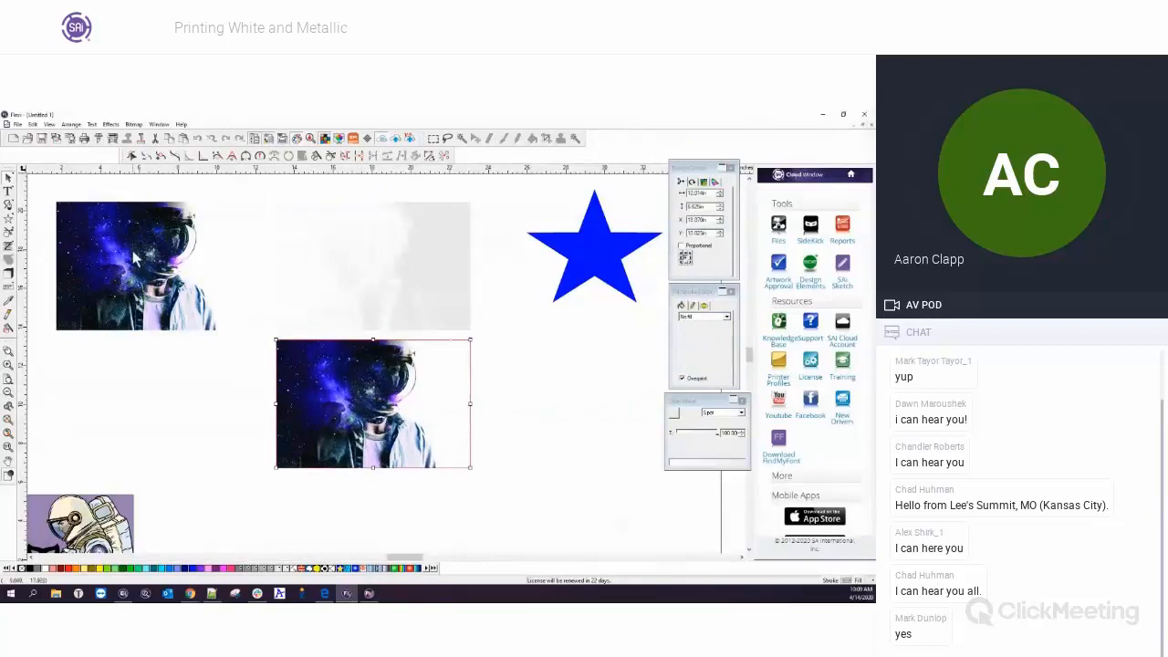
drag(134, 259, 134, 405)
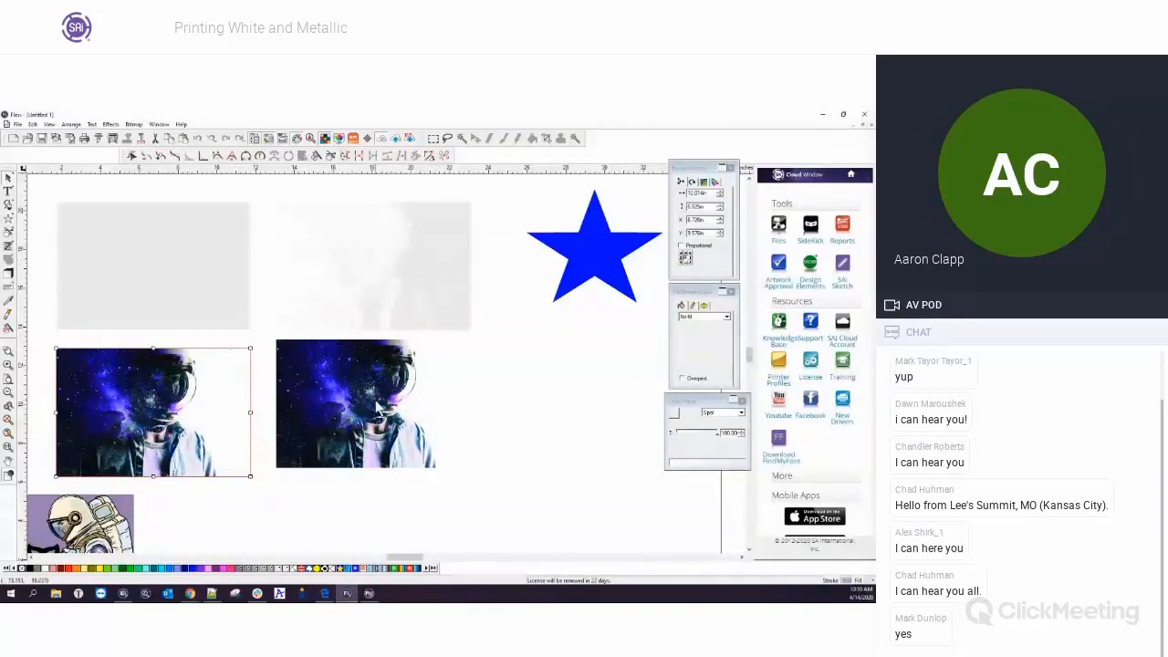
- Apply a variable underbase with a 0.000 in offset to the copied space photo on the lower row
click(379, 408)
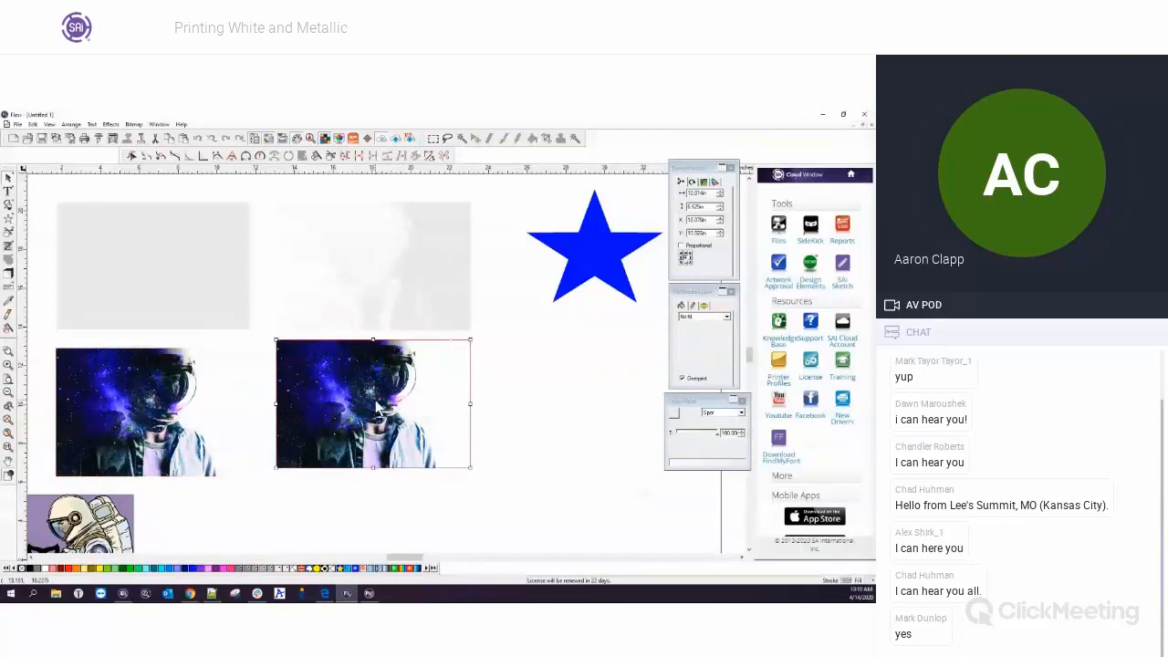
click(134, 124)
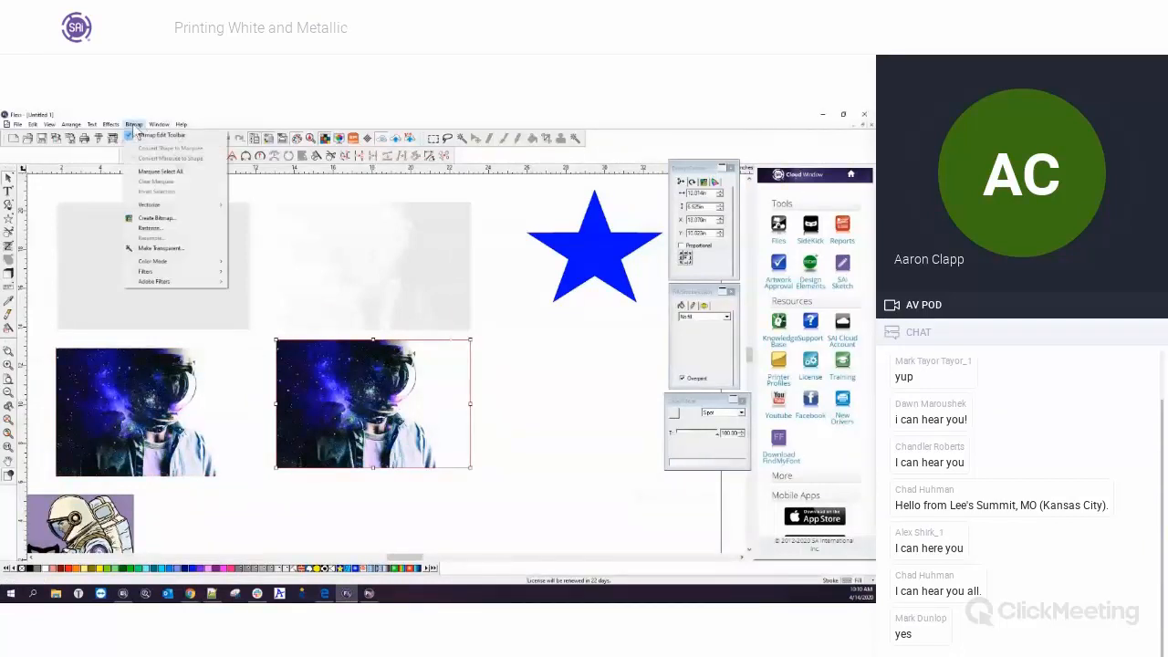
mouse_move(111, 124)
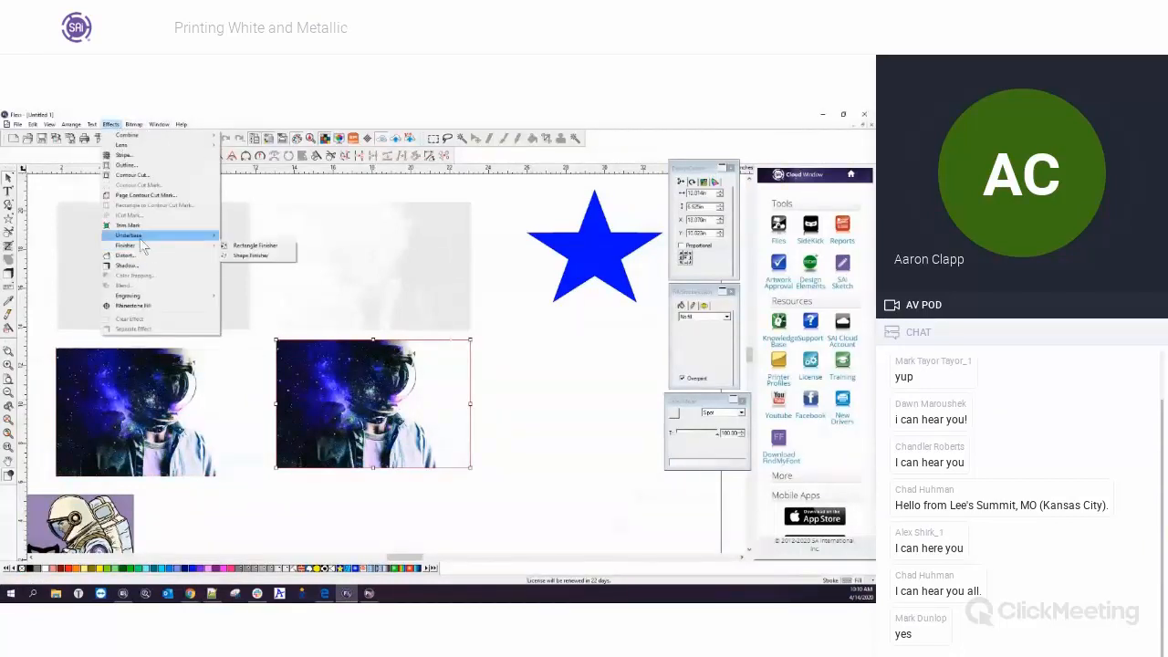
mouse_move(142, 243)
click(239, 247)
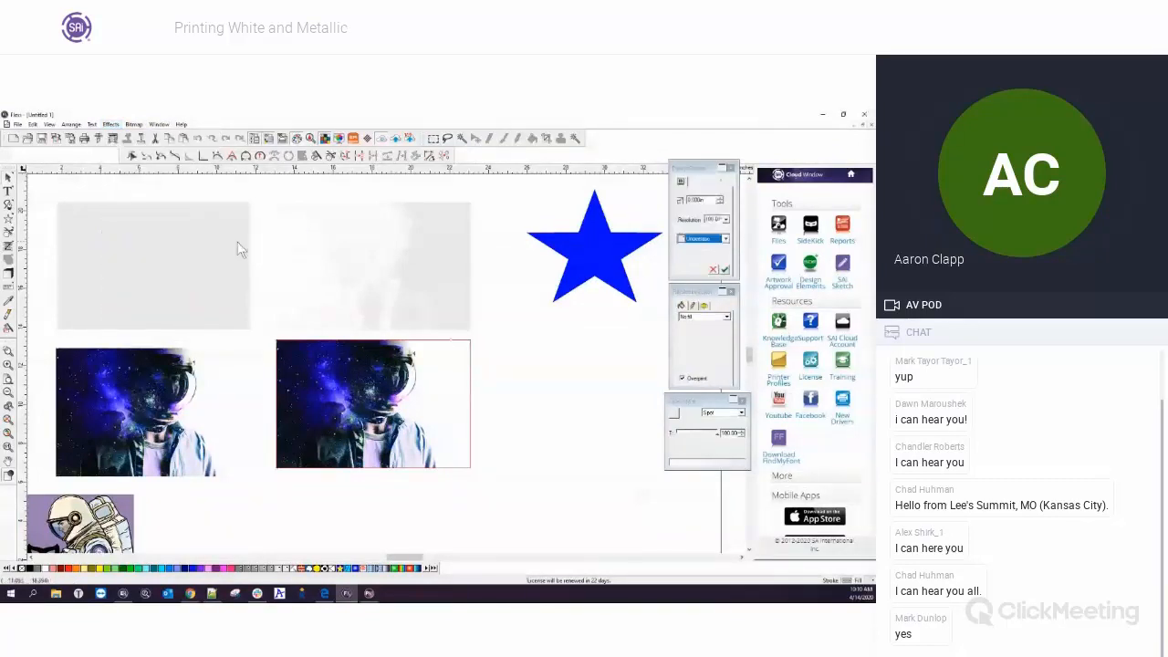
click(724, 270)
click(566, 340)
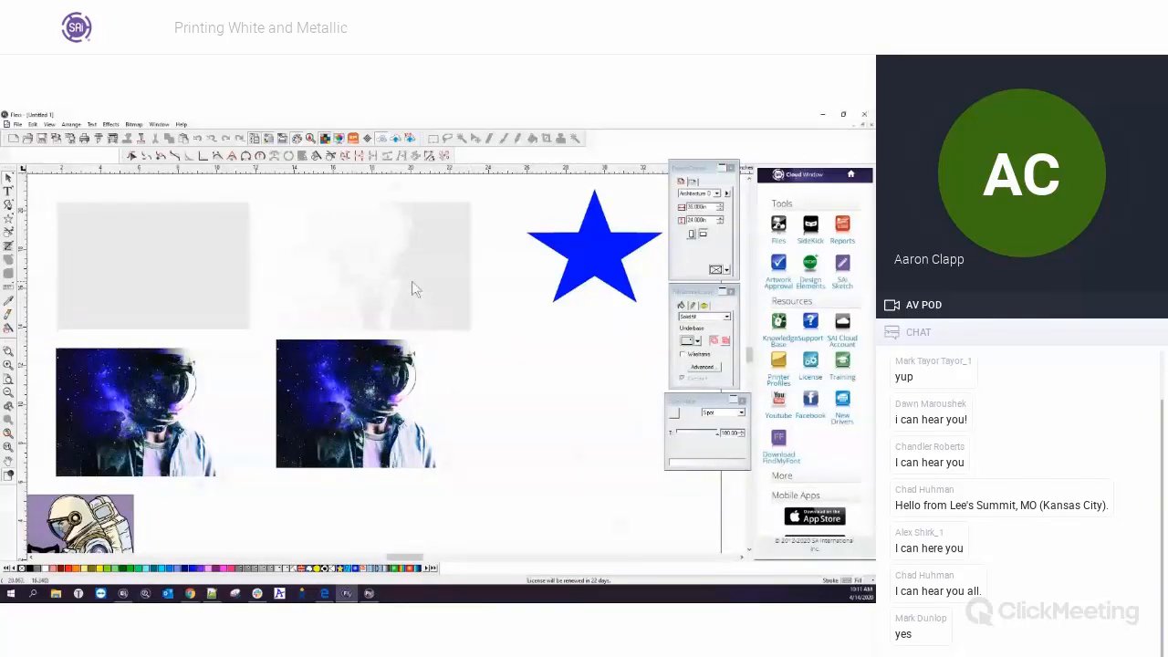
- Set the blue star's solid fill to the Underbase spot color
click(610, 251)
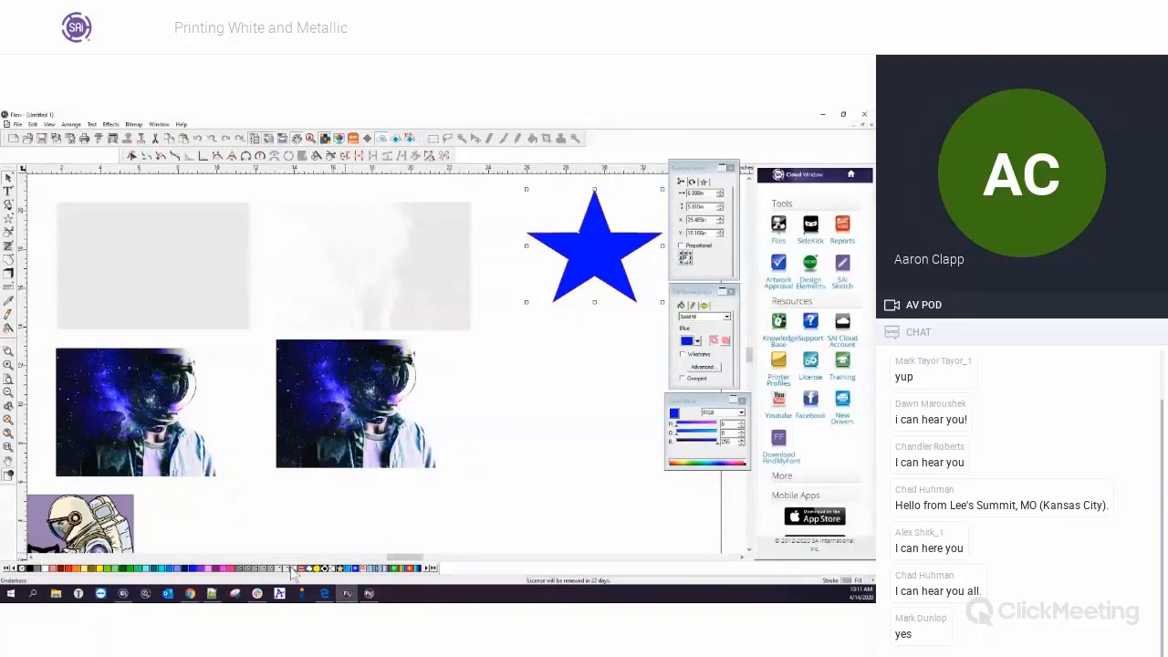
click(697, 340)
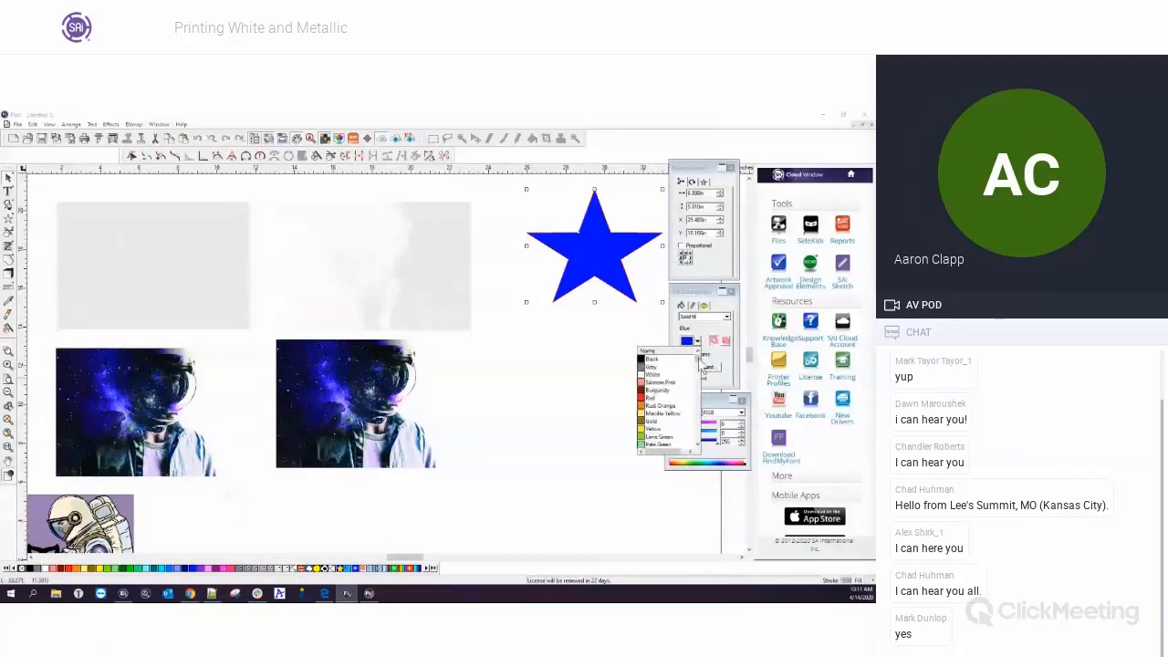
scroll(698, 374, down, 5)
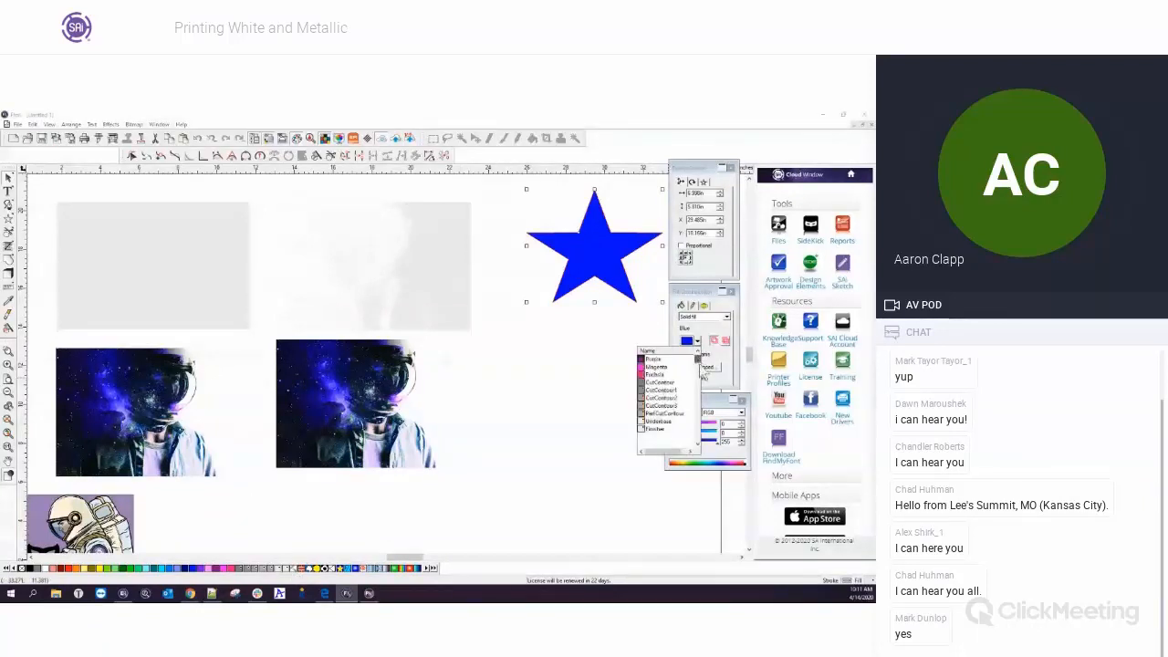
click(661, 423)
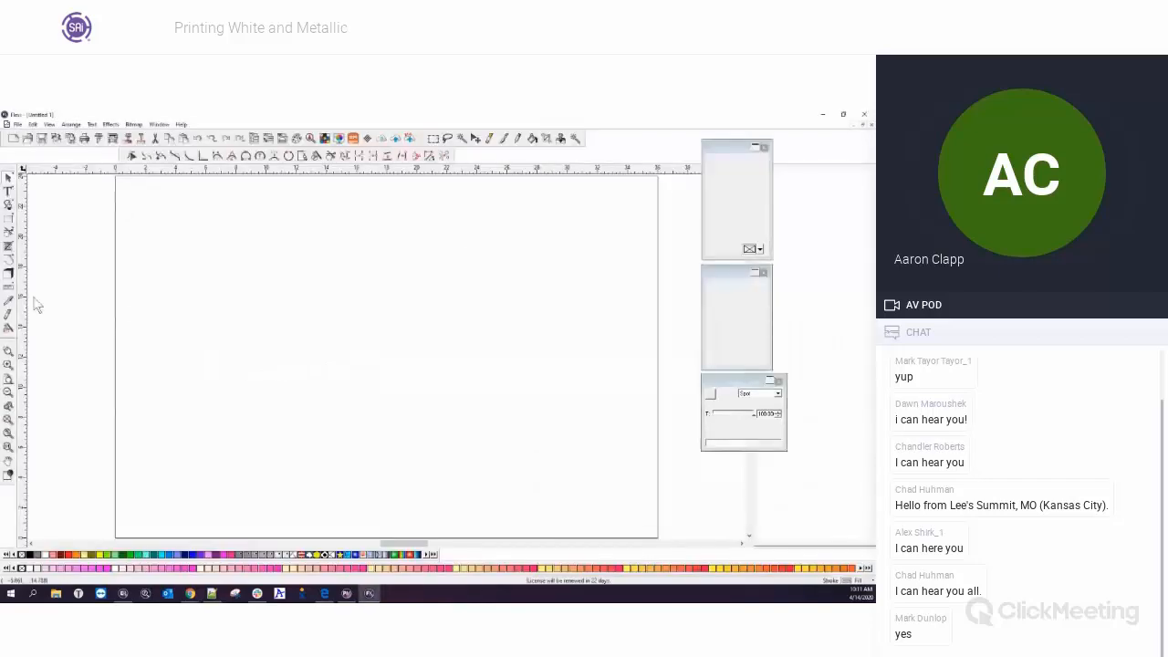
- Draw a five-pointed star about 6.4 in wide in the upper right area of the empty page
click(9, 220)
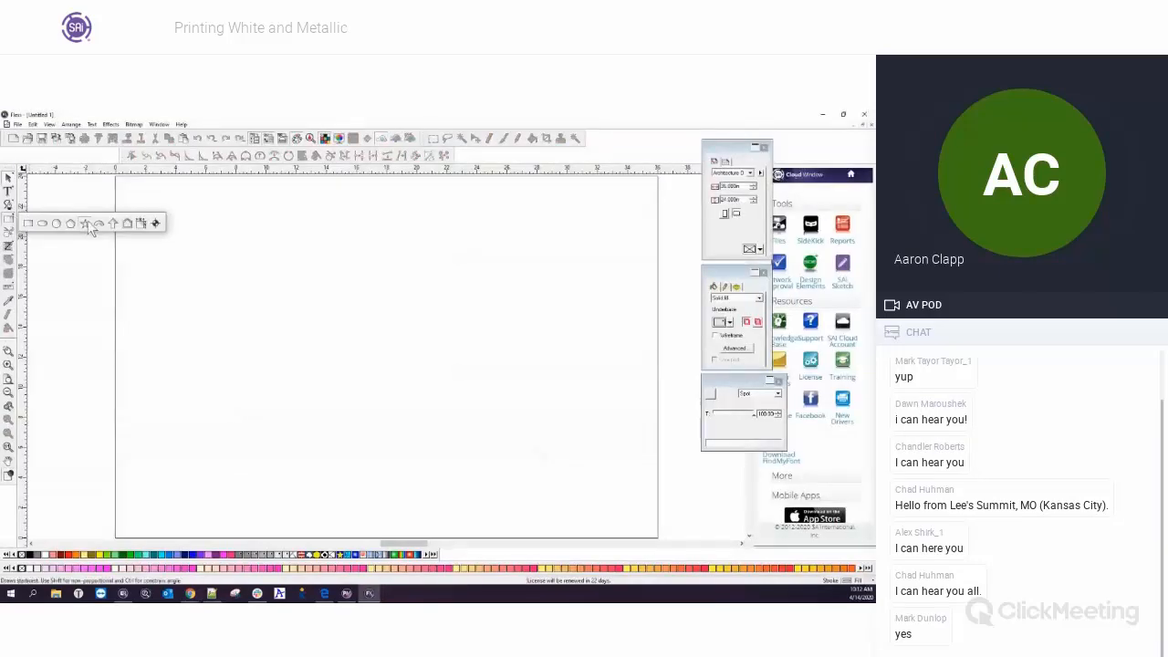
click(85, 224)
drag(485, 263, 537, 326)
right_click(538, 326)
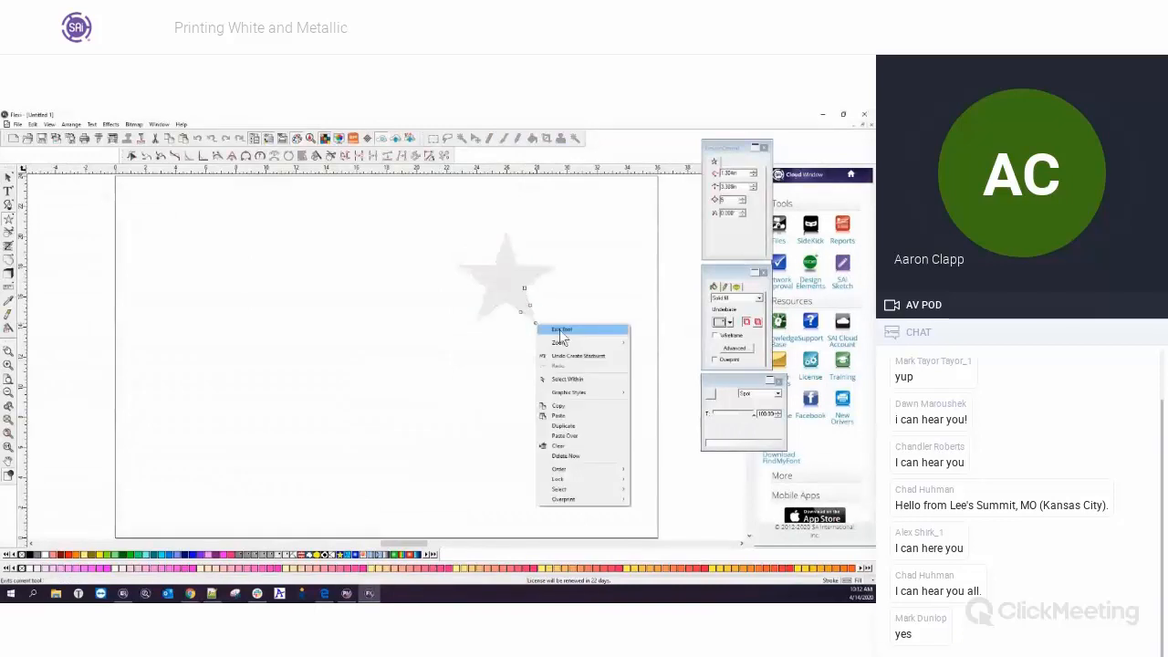
click(558, 329)
- Fill the new star with Burgundy
click(727, 323)
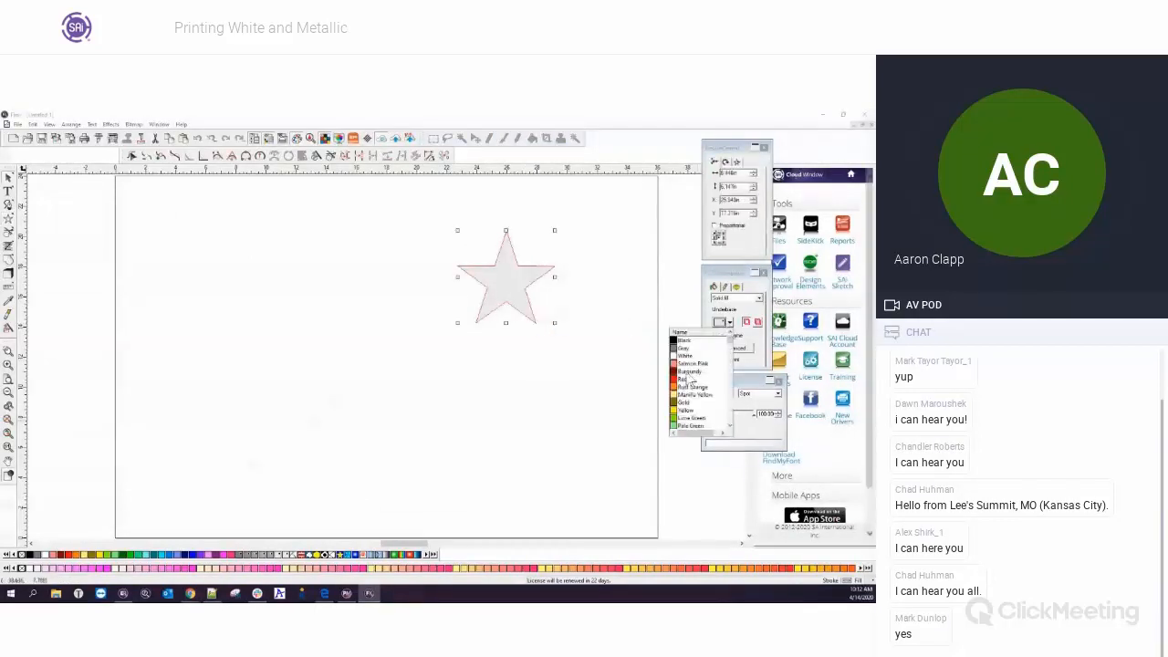
click(689, 379)
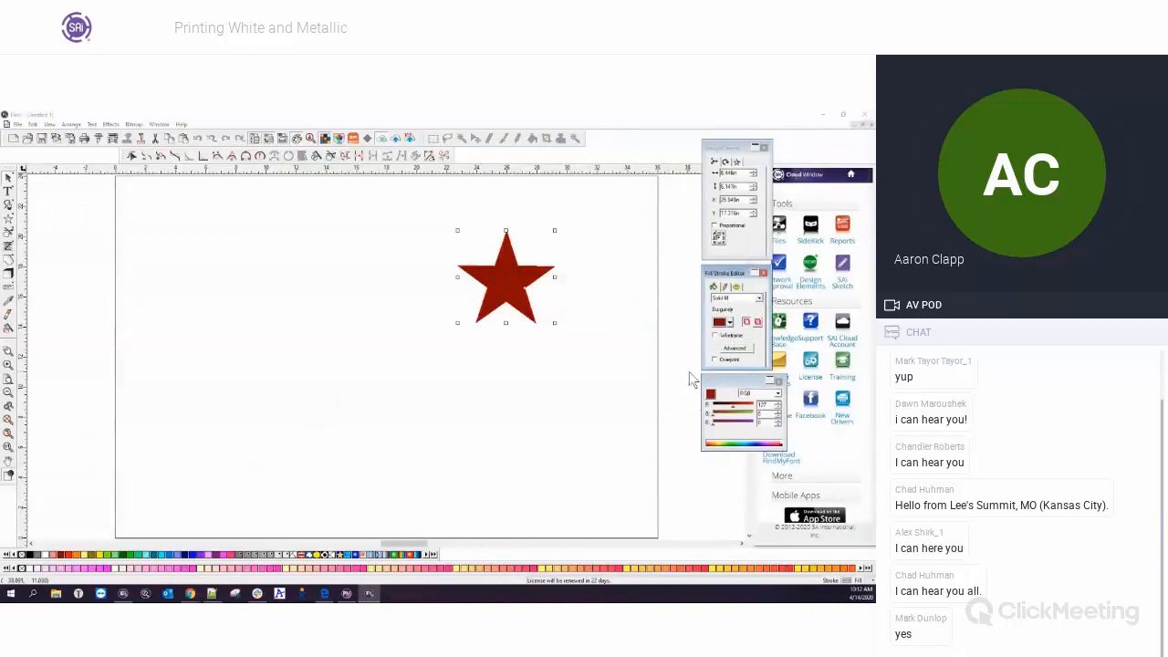
click(498, 279)
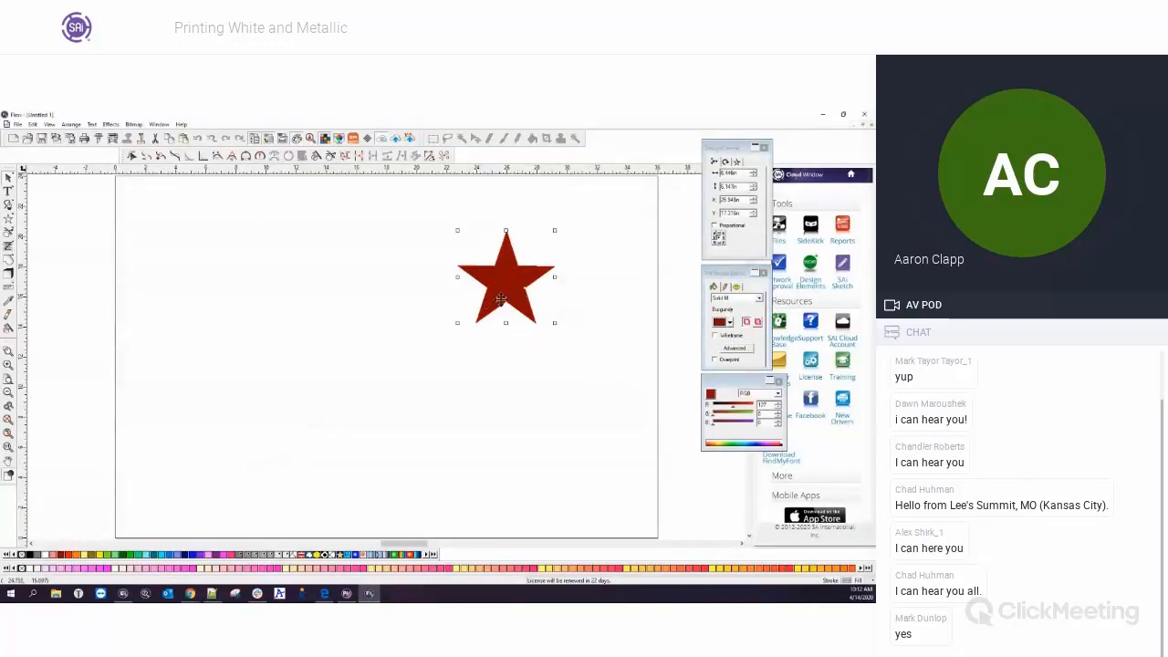
- Look through the star's fill color list and close the extra CMYK color table
click(728, 325)
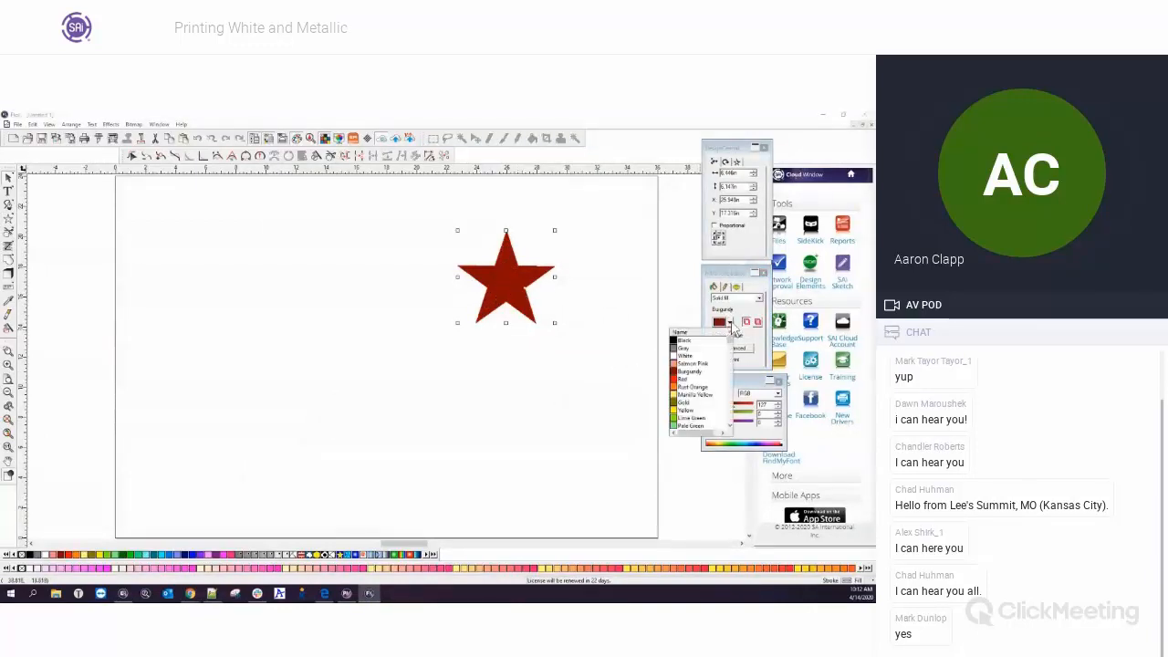
mouse_move(730, 341)
mouse_down()
mouse_move(735, 431)
mouse_move(729, 363)
mouse_up()
right_click(667, 566)
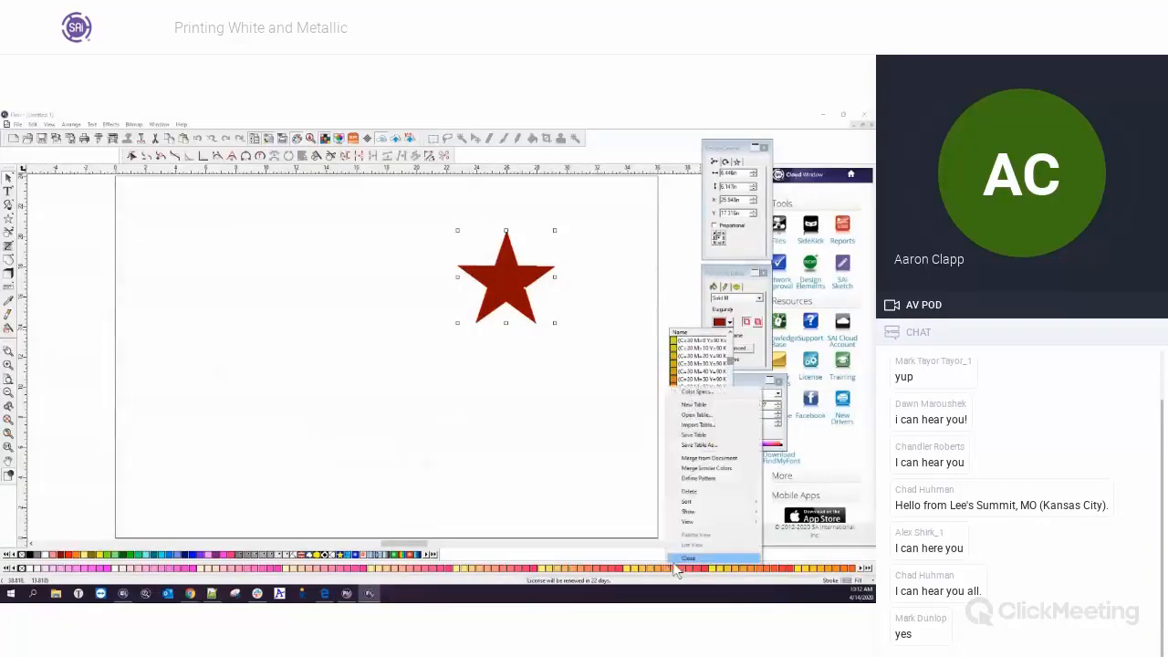
click(679, 559)
click(744, 316)
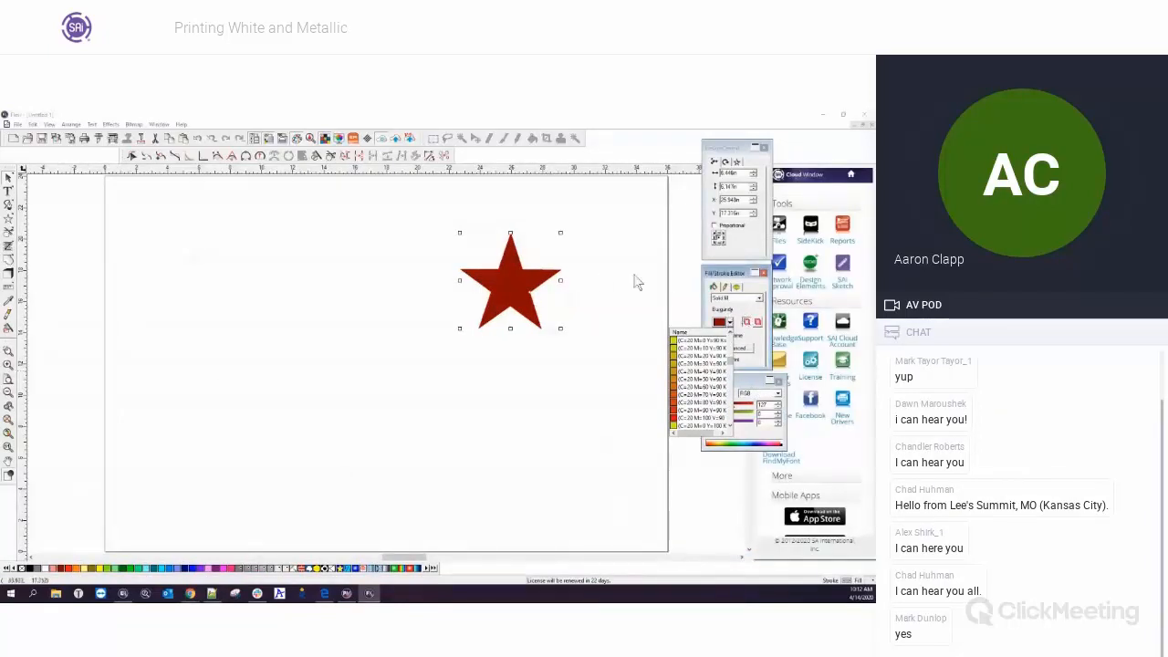
- Set the star's fill color to the Underbase spot color
click(730, 324)
drag(730, 359, 730, 348)
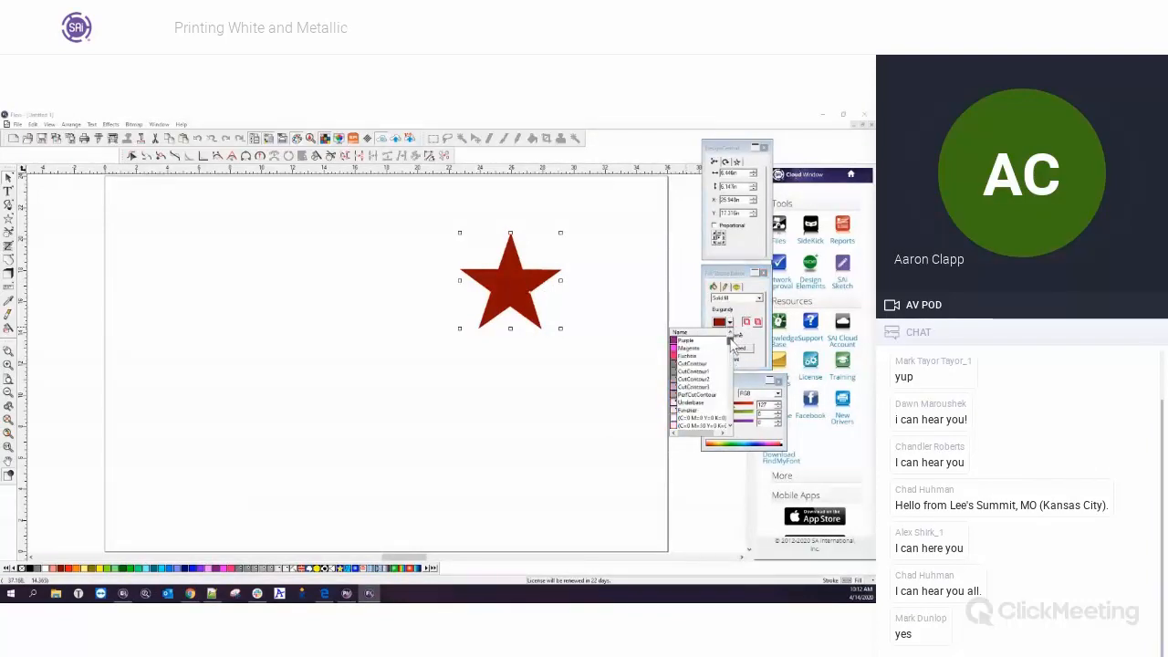
click(691, 403)
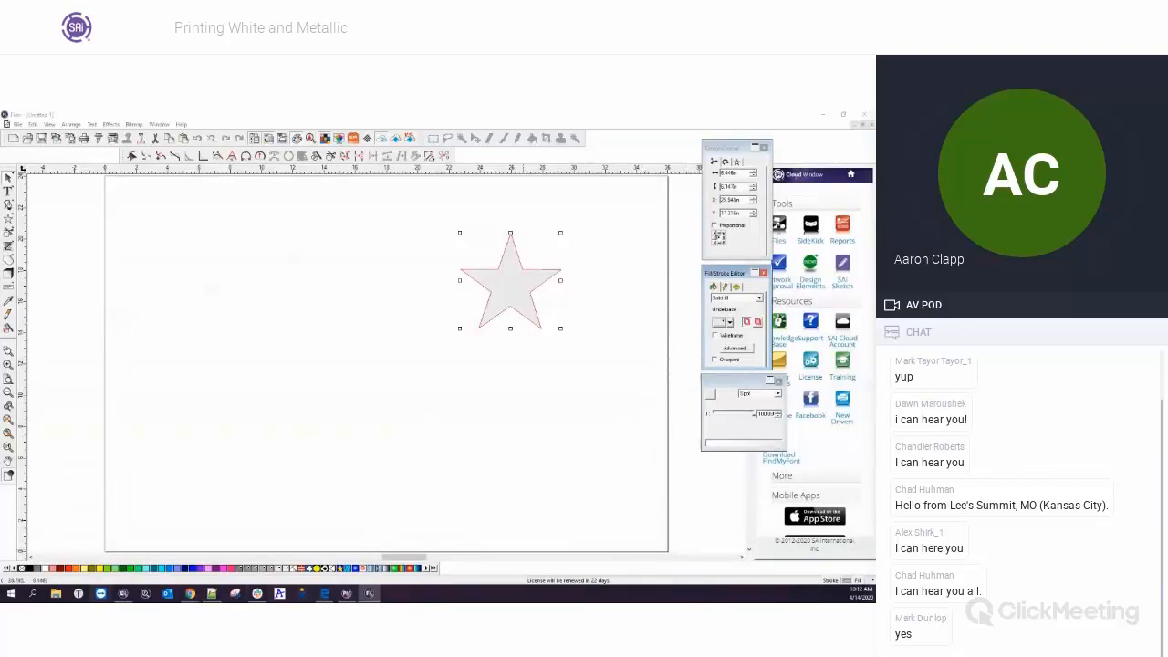
key(alt+Tab)
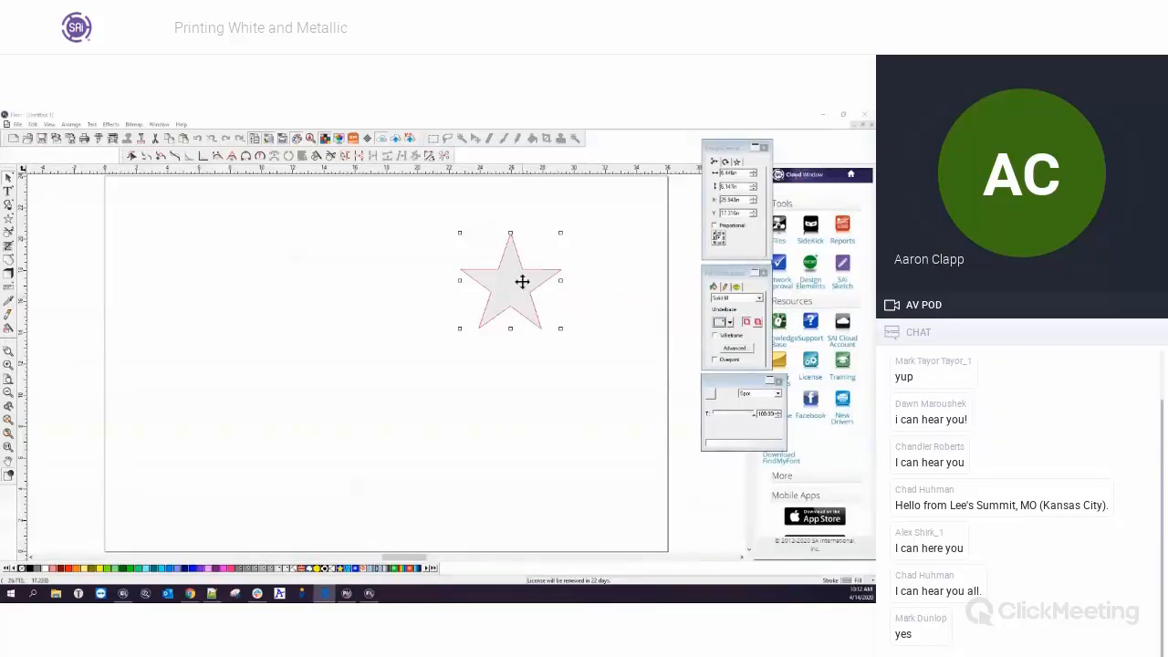
- Fill the star with Sky Blue and move it to the middle of the page
click(178, 567)
drag(493, 284, 385, 298)
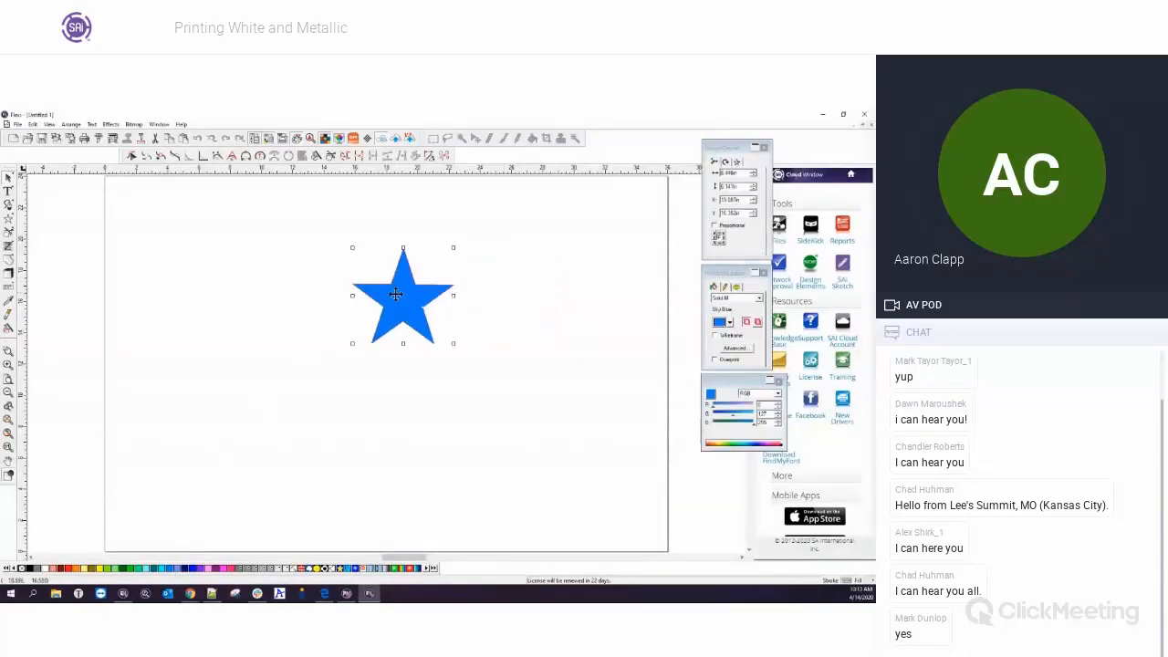
- Make the star an underbase using the Underbase color and move it to the page's upper right area
click(77, 125)
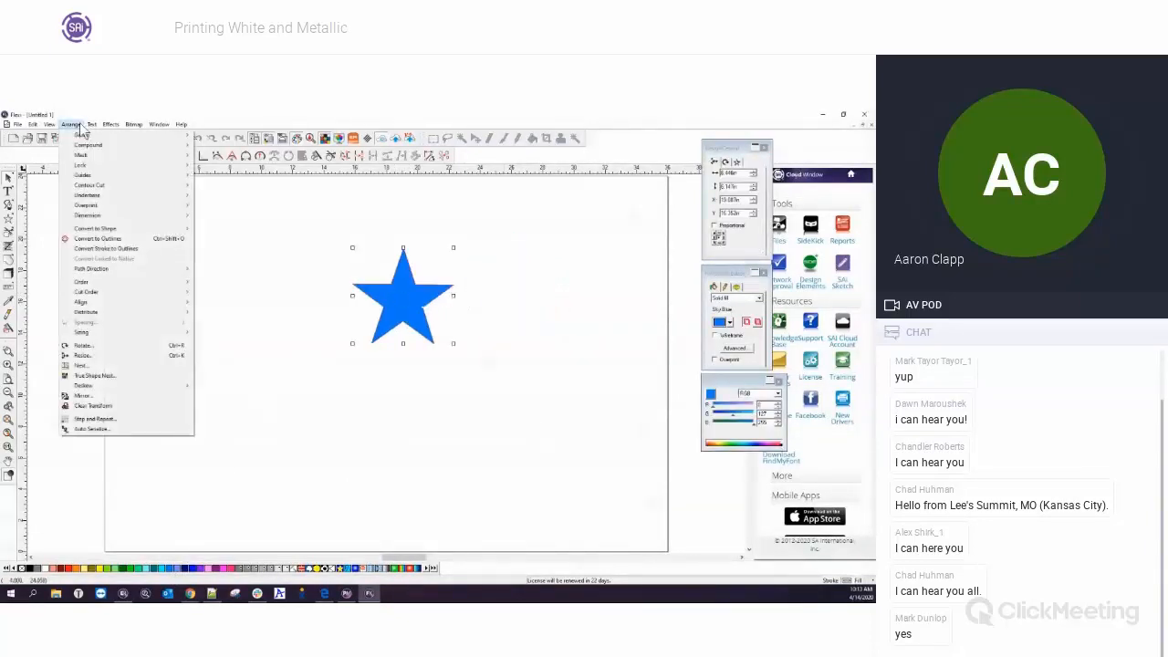
mouse_move(85, 196)
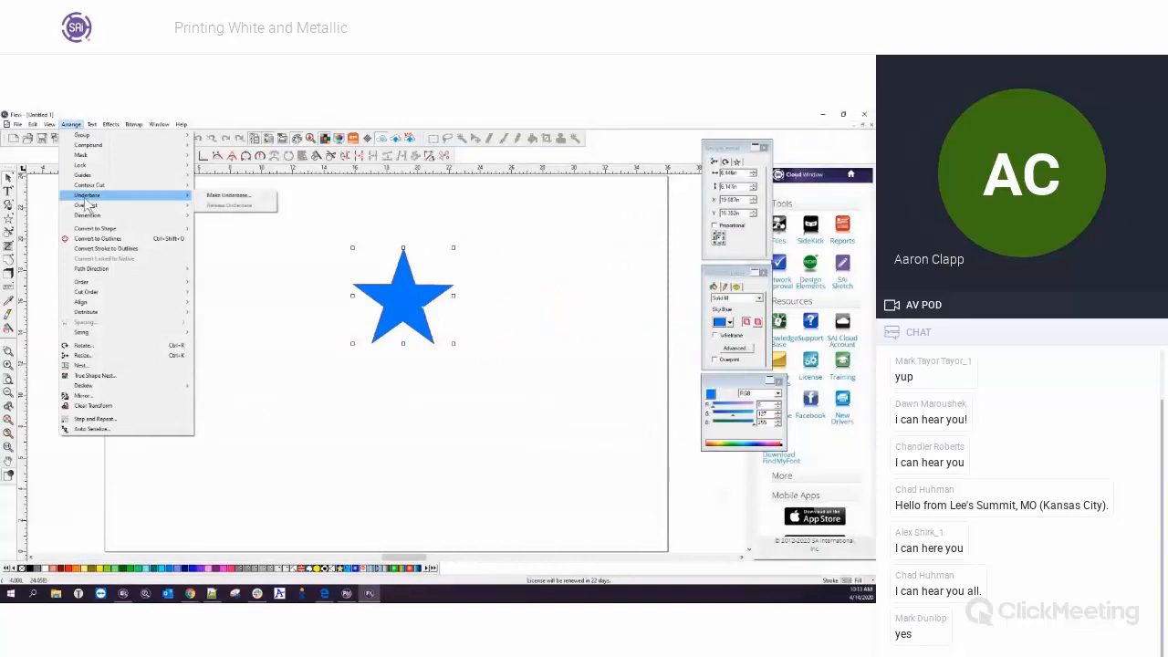
click(231, 196)
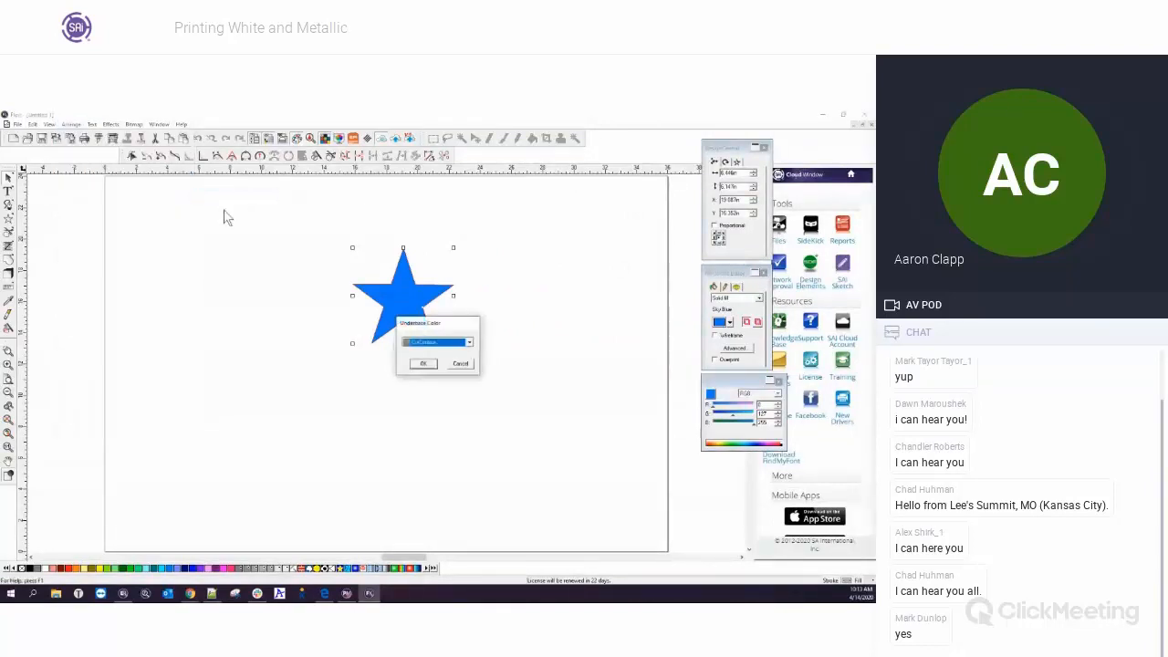
click(469, 343)
click(447, 388)
click(423, 371)
click(439, 435)
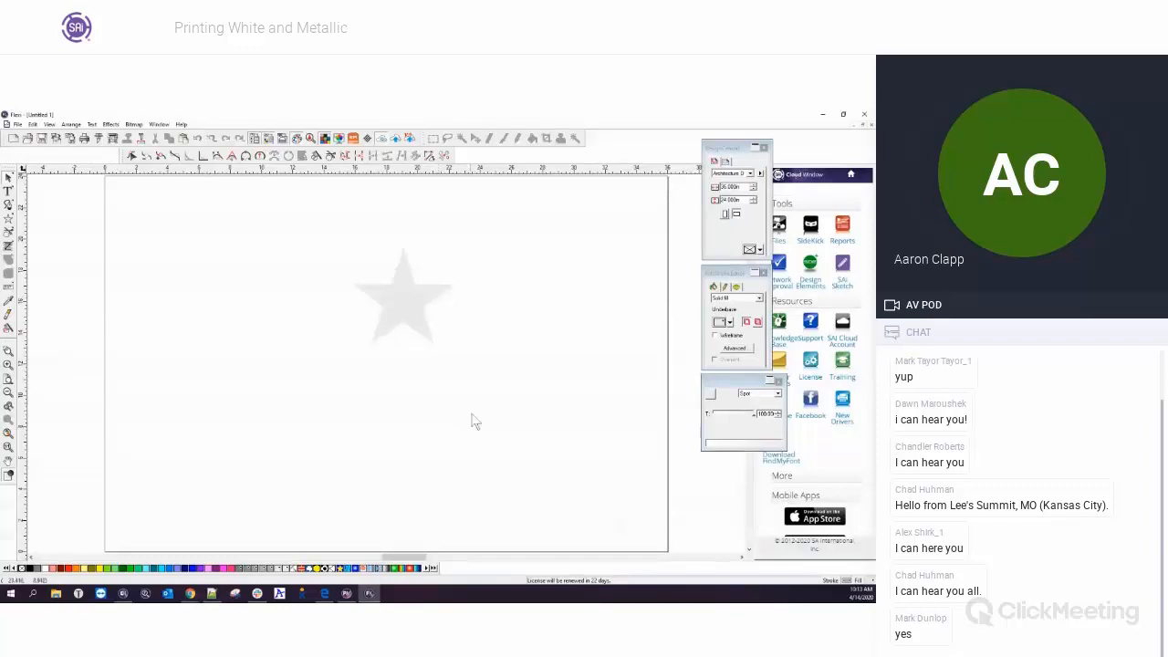
drag(403, 292, 557, 269)
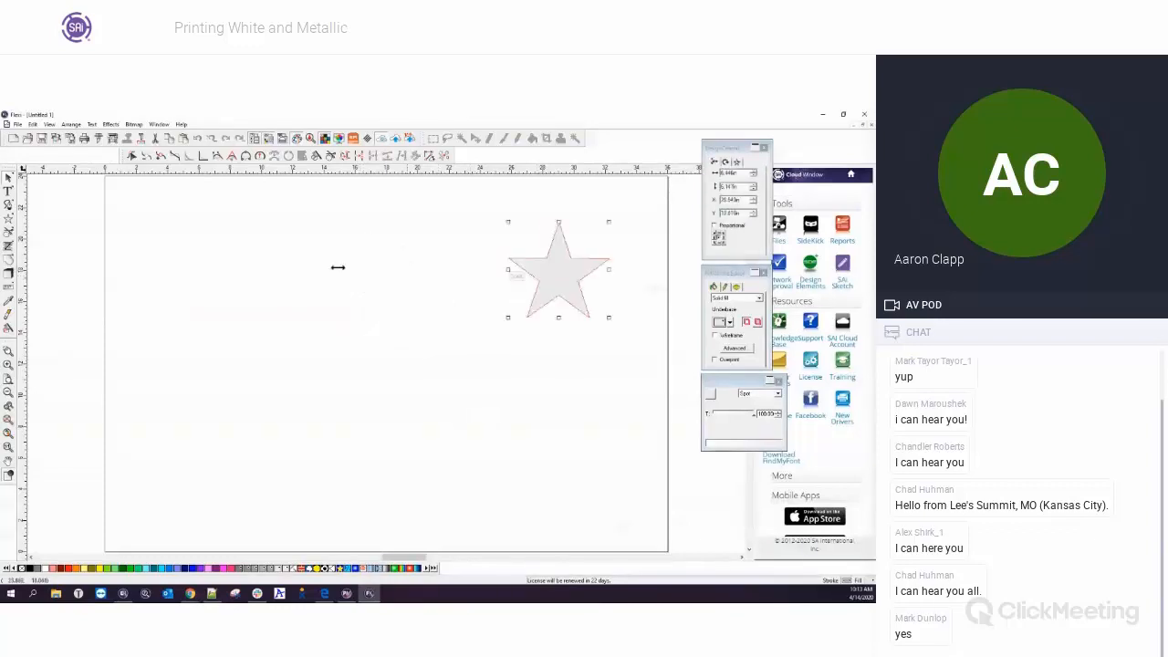
- Import Astronaut.jpg and place it in the upper left area of the page
click(33, 124)
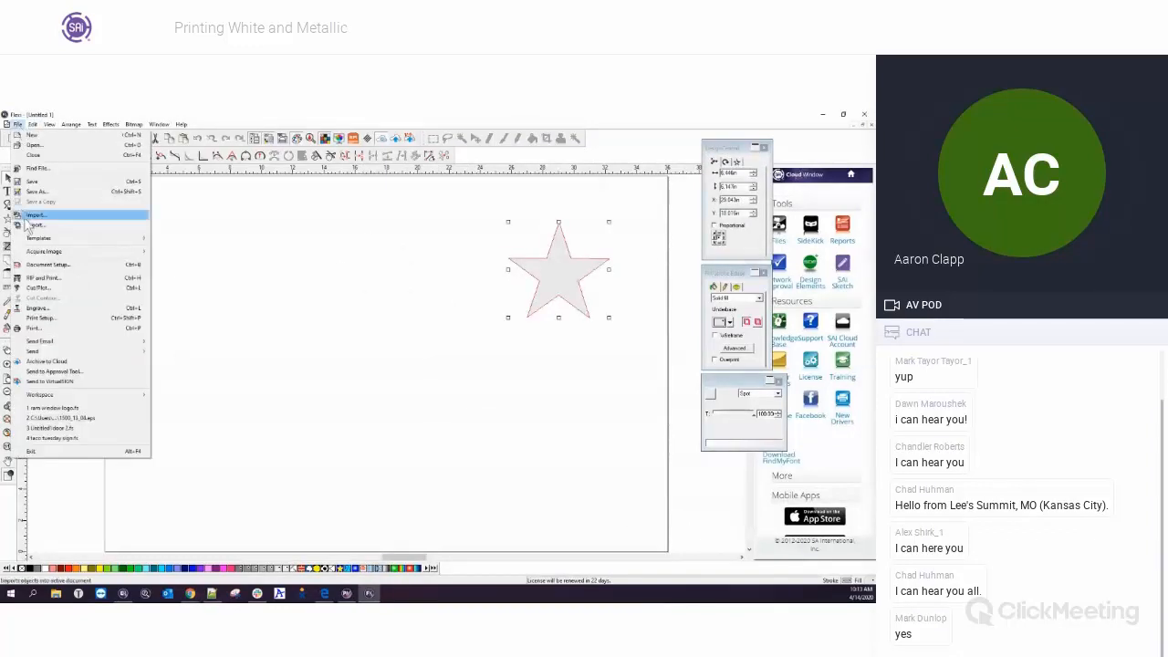
click(30, 216)
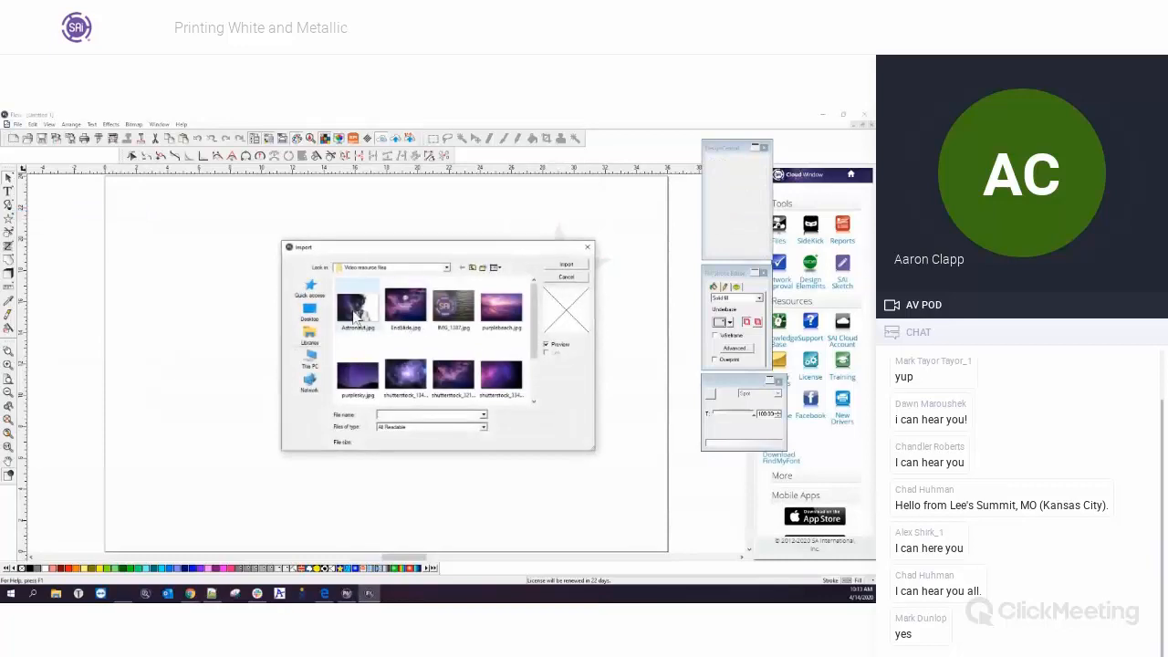
click(357, 314)
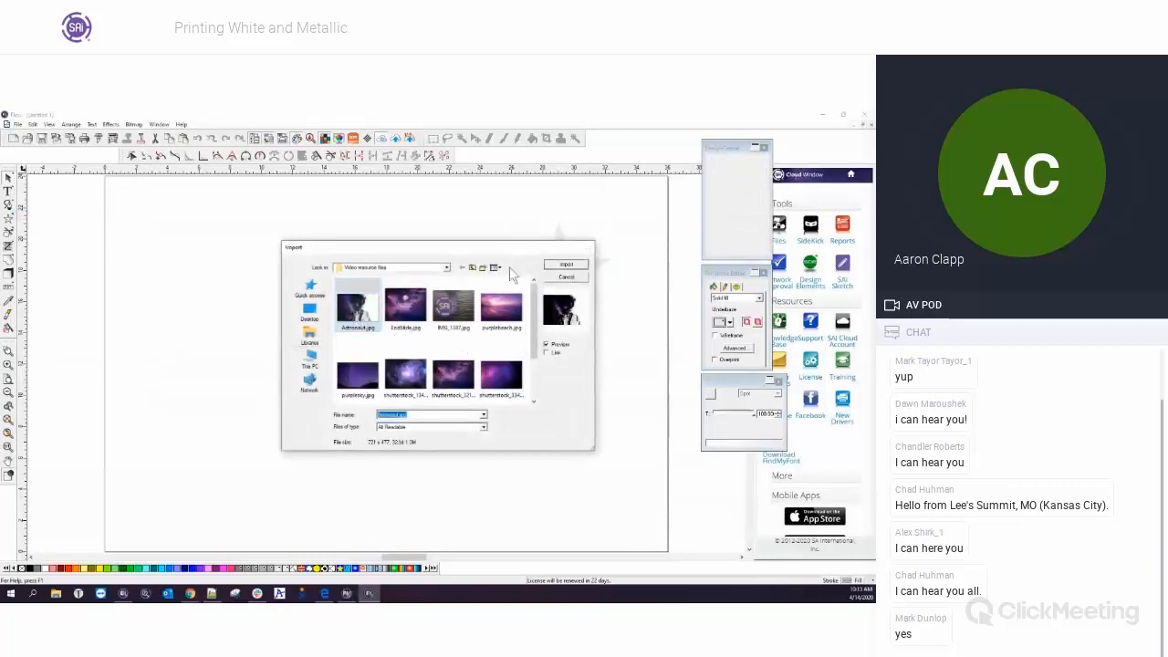
click(565, 264)
click(138, 224)
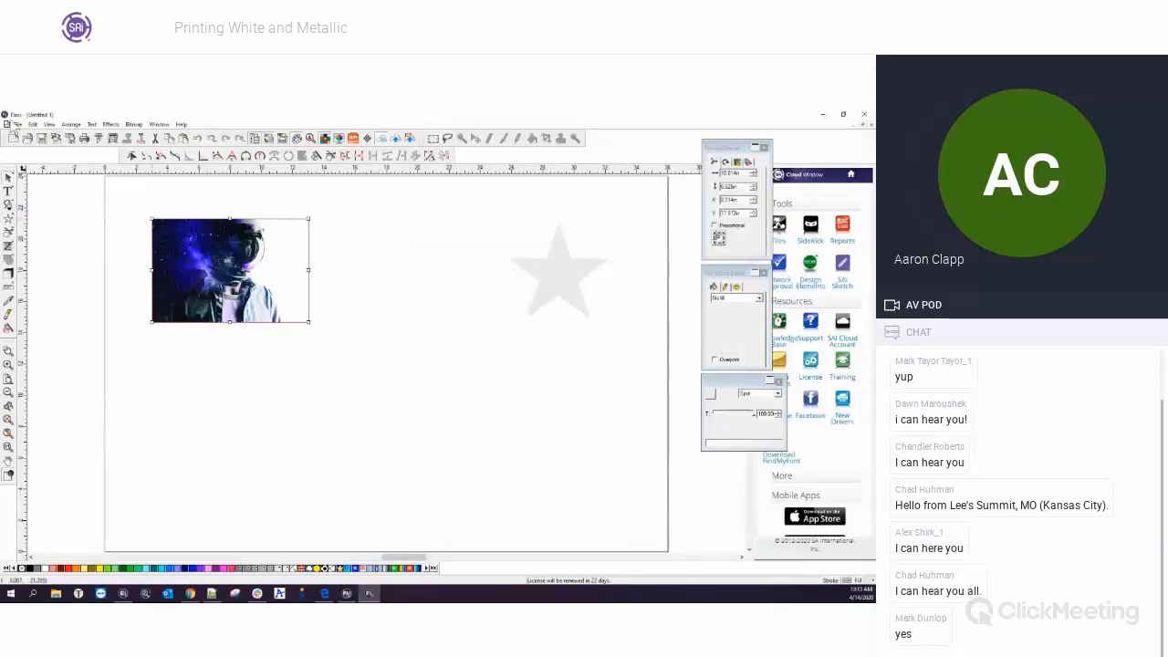
- Import SideKickAstroMask.jpg and place it below the astronaut photo
click(17, 124)
click(34, 218)
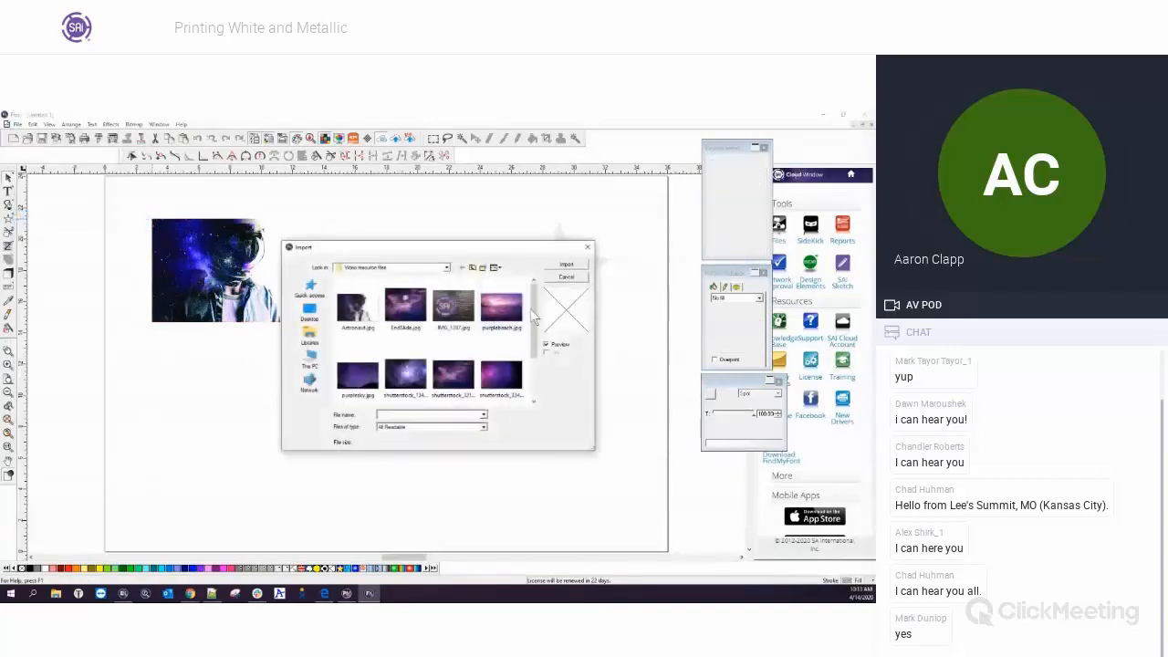
scroll(511, 338, down, 2)
click(505, 374)
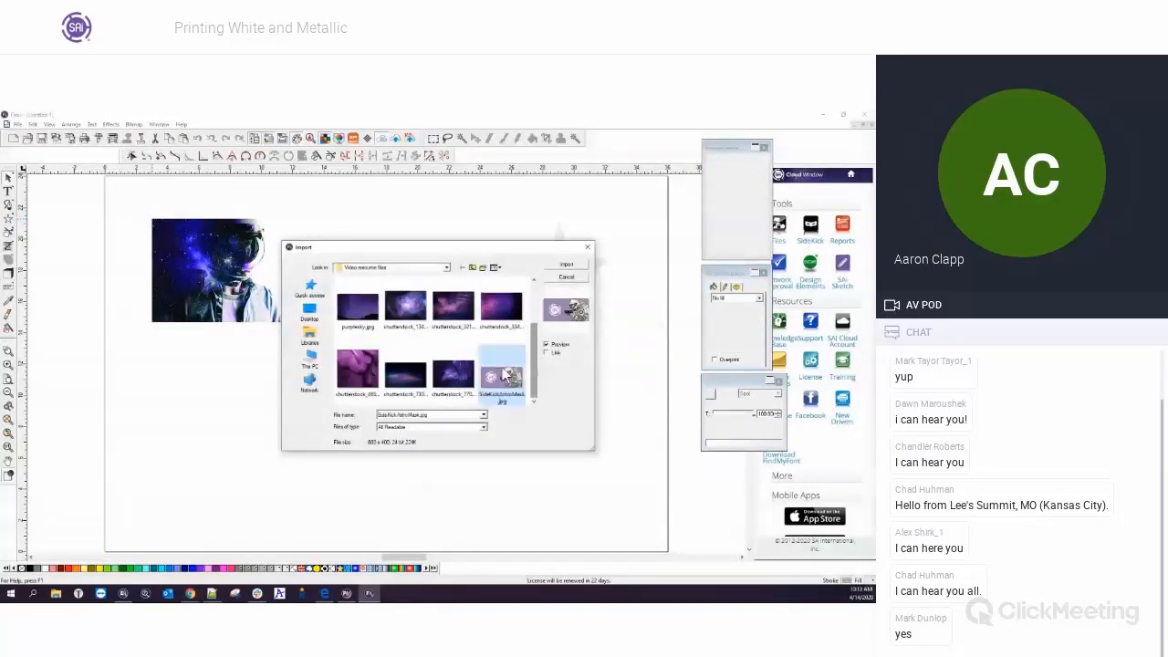
double_click(504, 374)
drag(199, 379, 310, 432)
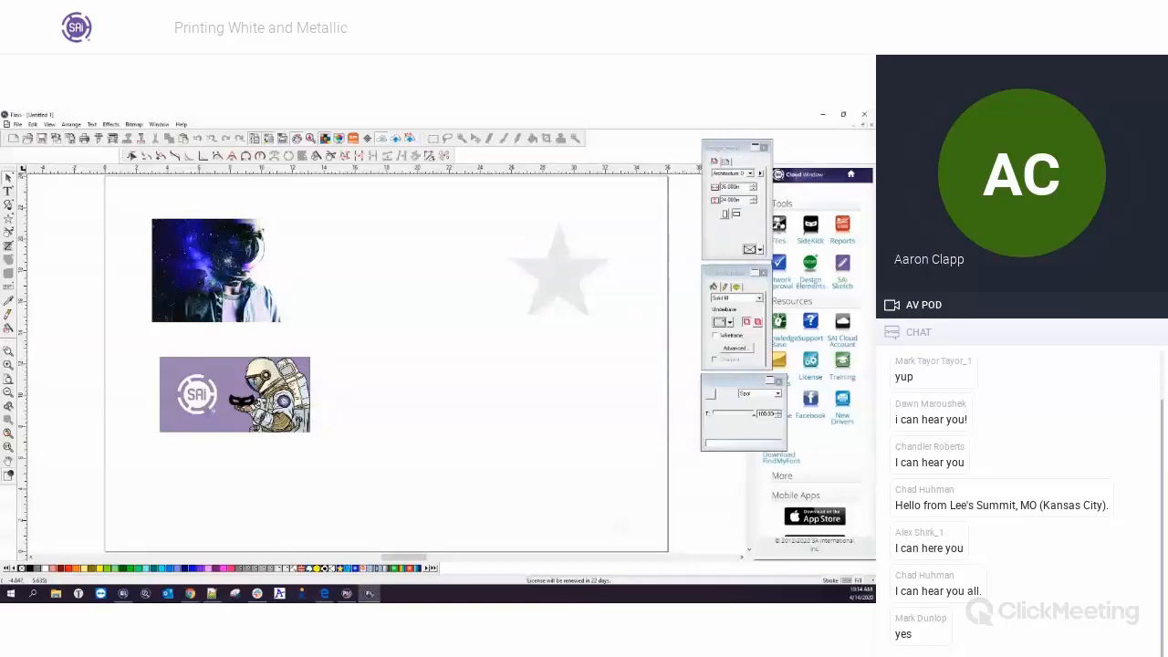
click(219, 402)
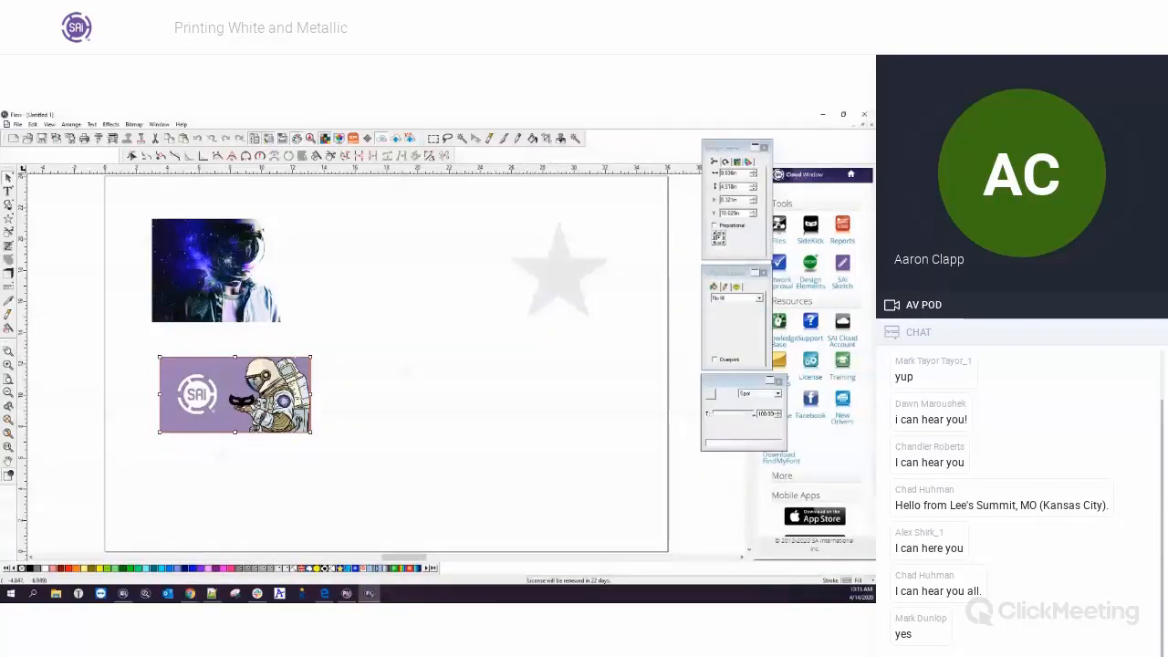
click(111, 124)
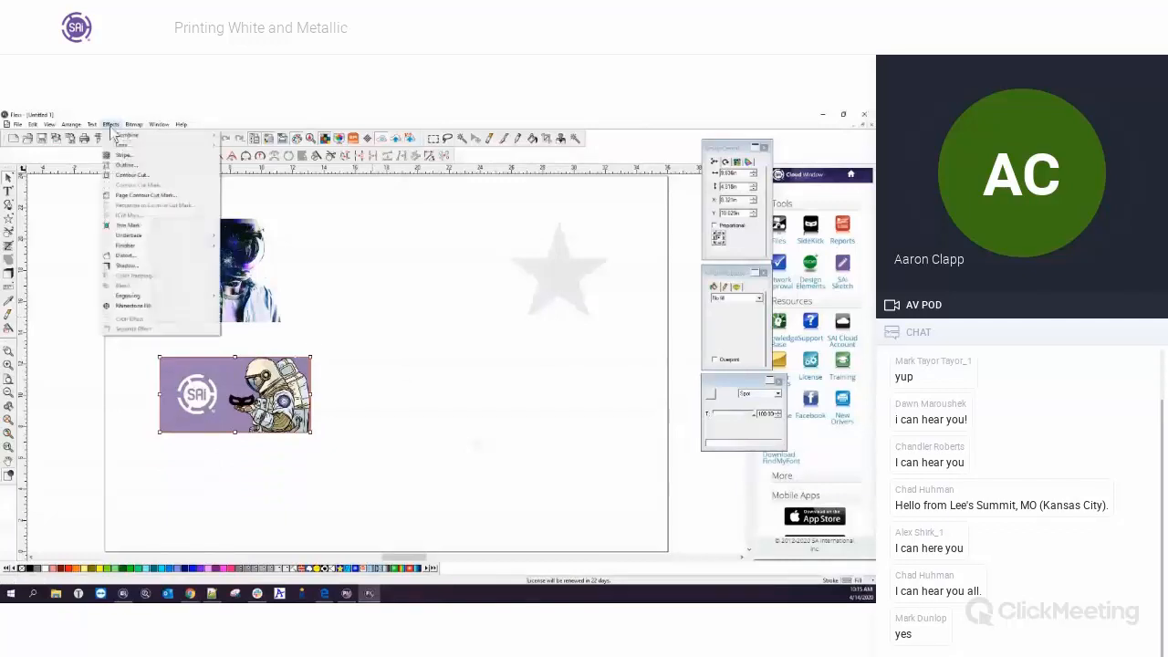
mouse_move(138, 250)
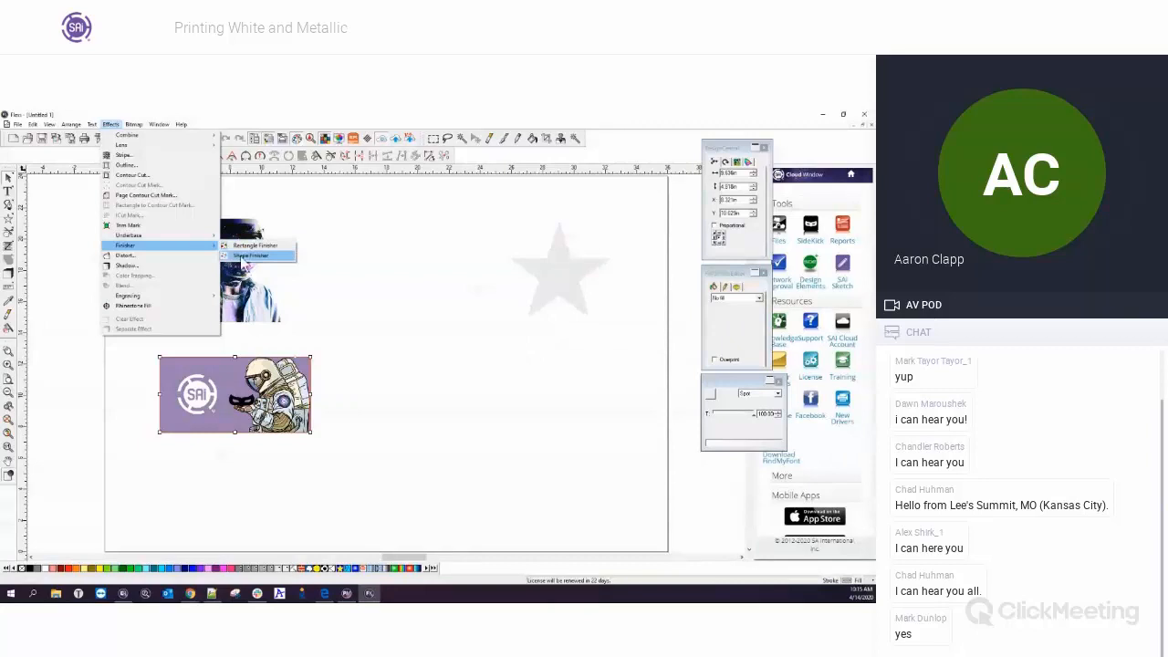
click(381, 266)
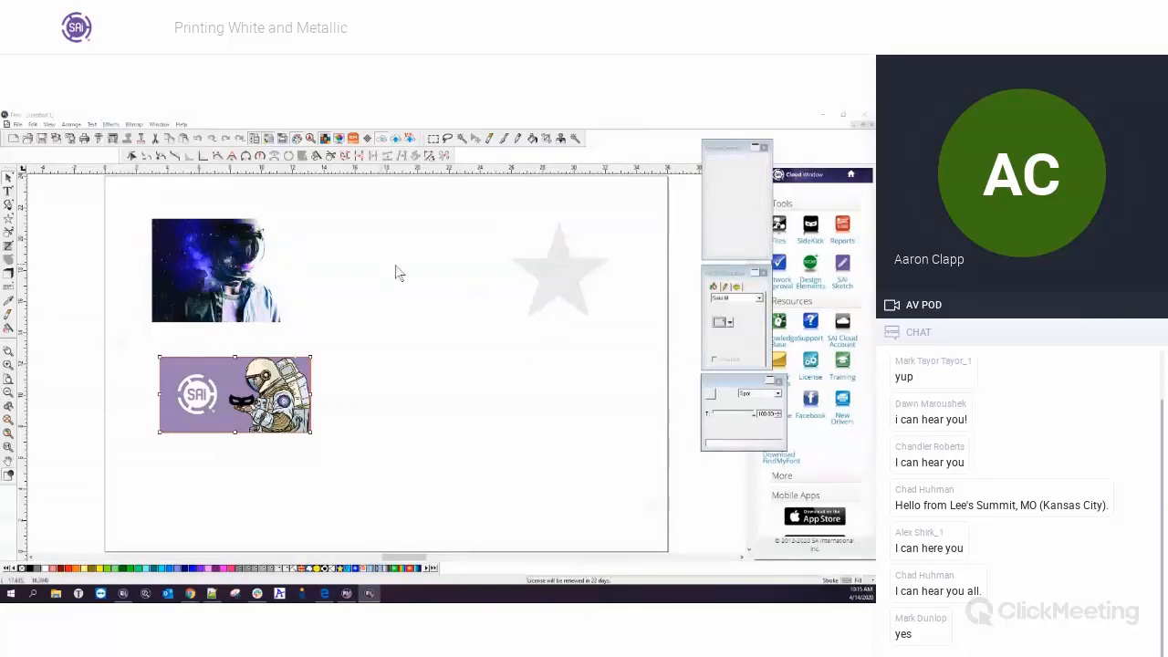
- Delete the Underbase-colored star from the upper right area of the page
click(562, 263)
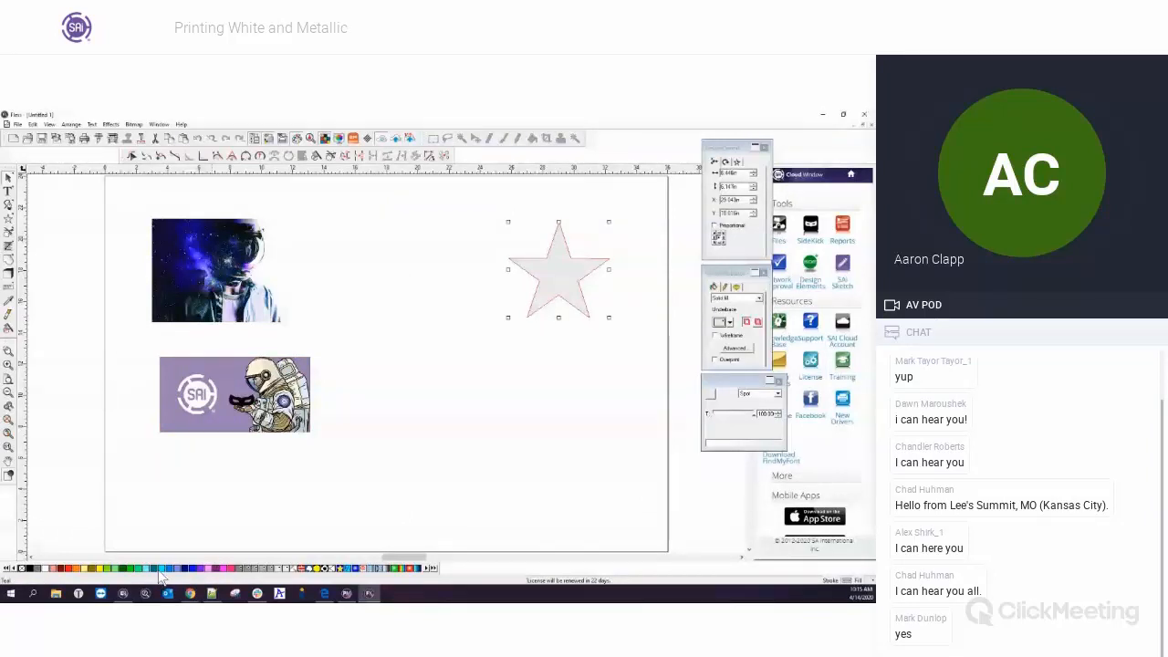
key(Delete)
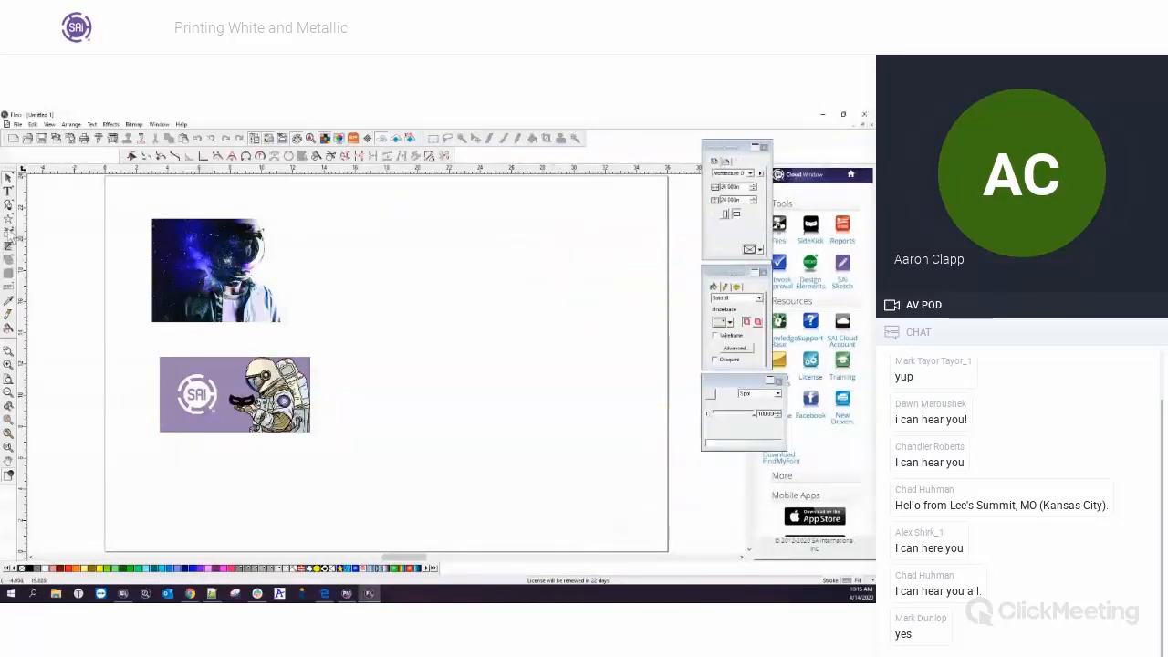
click(10, 220)
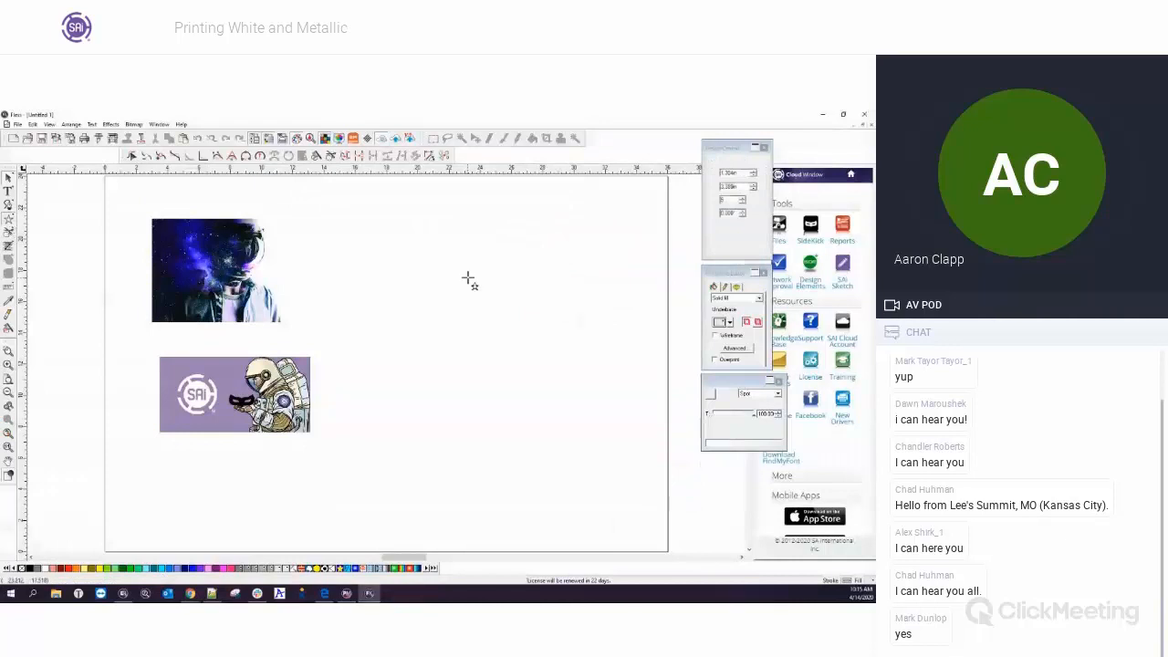
drag(468, 279, 550, 332)
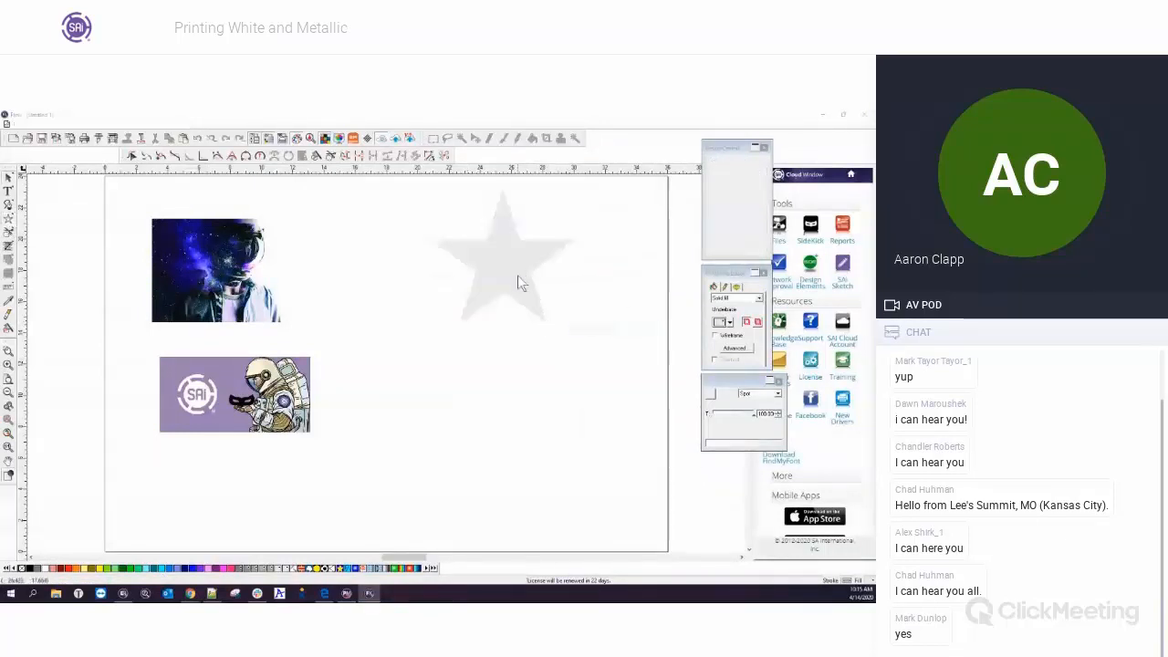
click(591, 324)
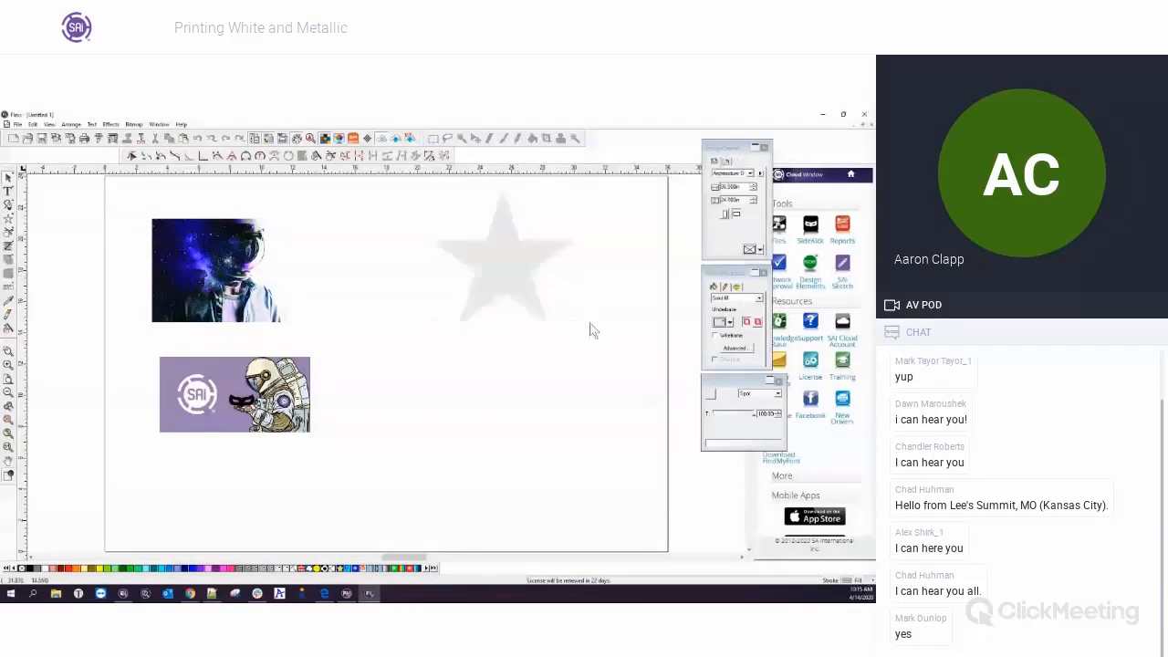
- Set the fill to Rust Orange and draw a star about 8.5 in wide and 7.4 in high in the page's lower right area
click(724, 275)
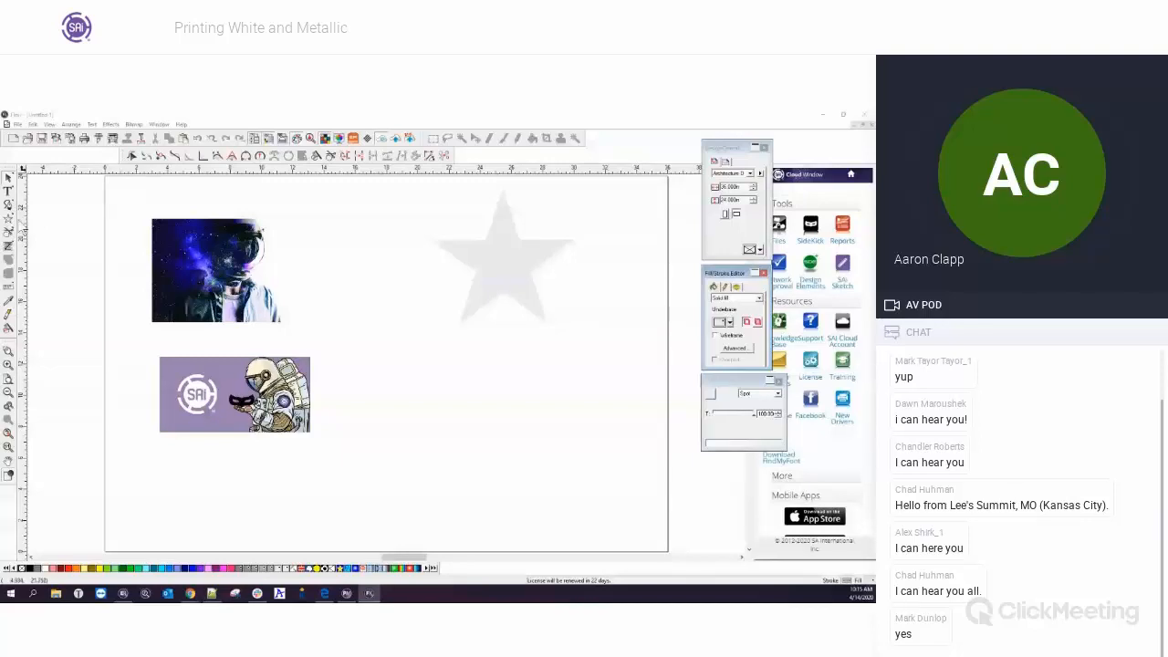
click(728, 323)
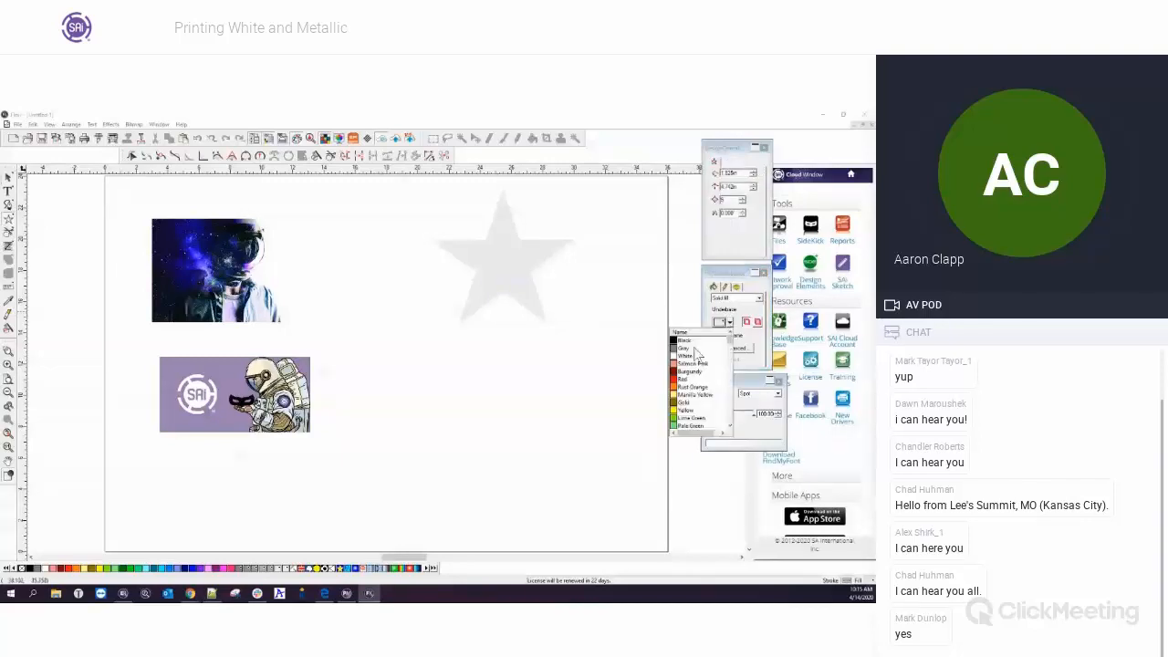
click(692, 387)
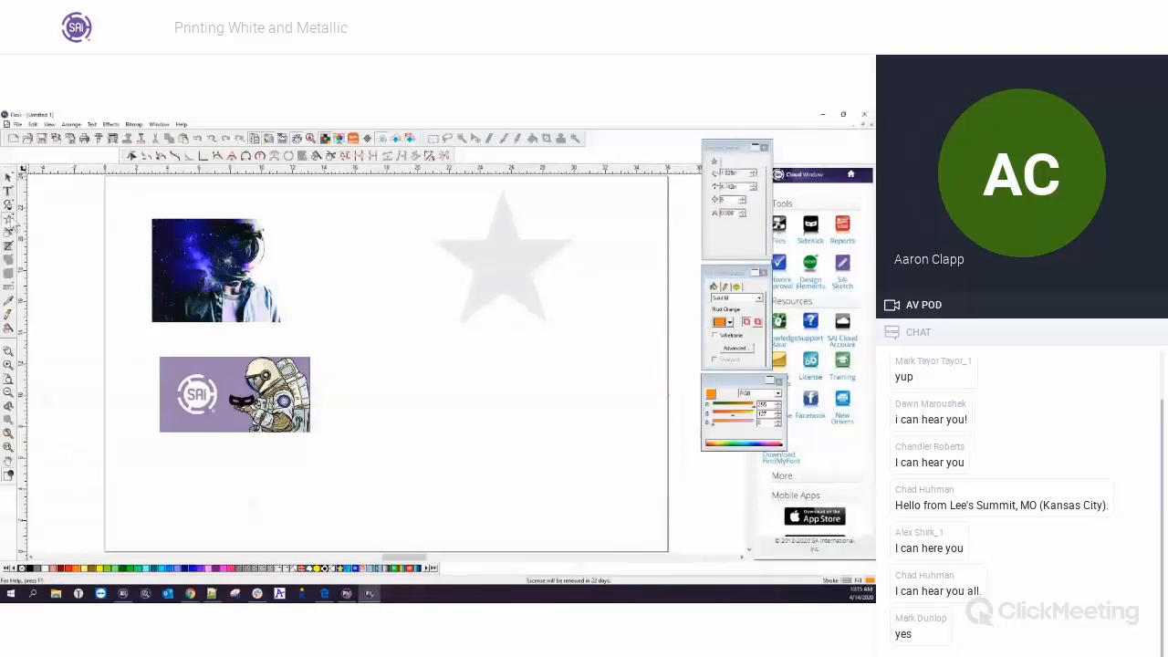
click(13, 224)
drag(478, 342, 617, 465)
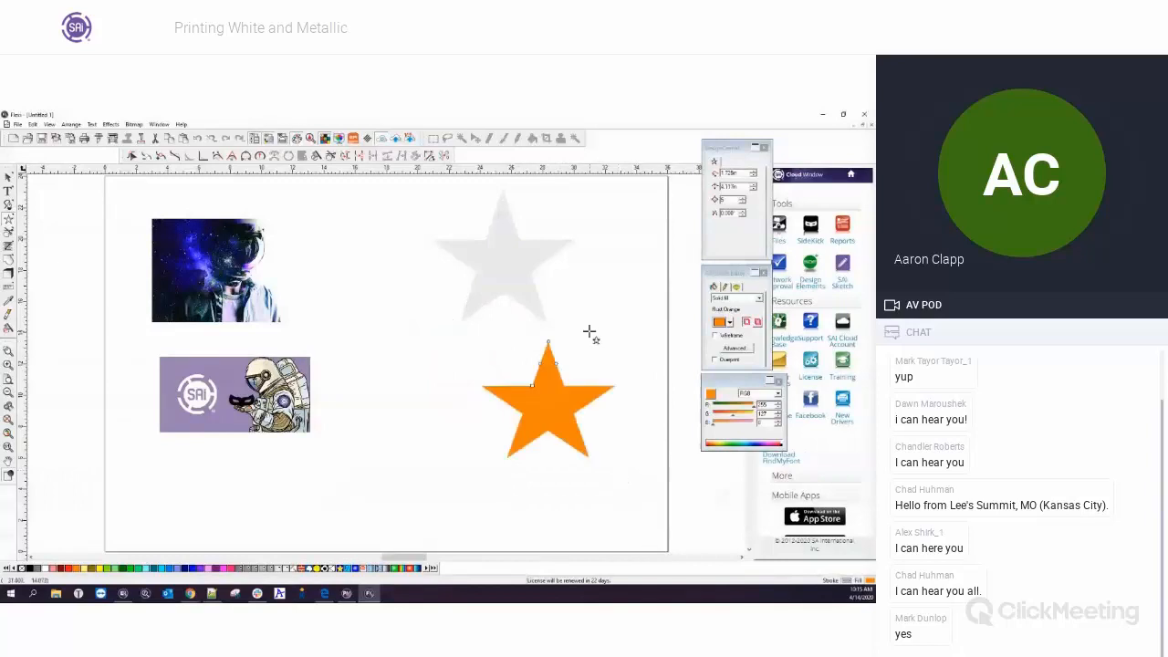
- Delete the pale Underbase star and move the Rust Orange star up into the space to the right of the two images
right_click(590, 331)
click(599, 337)
click(527, 281)
key(Delete)
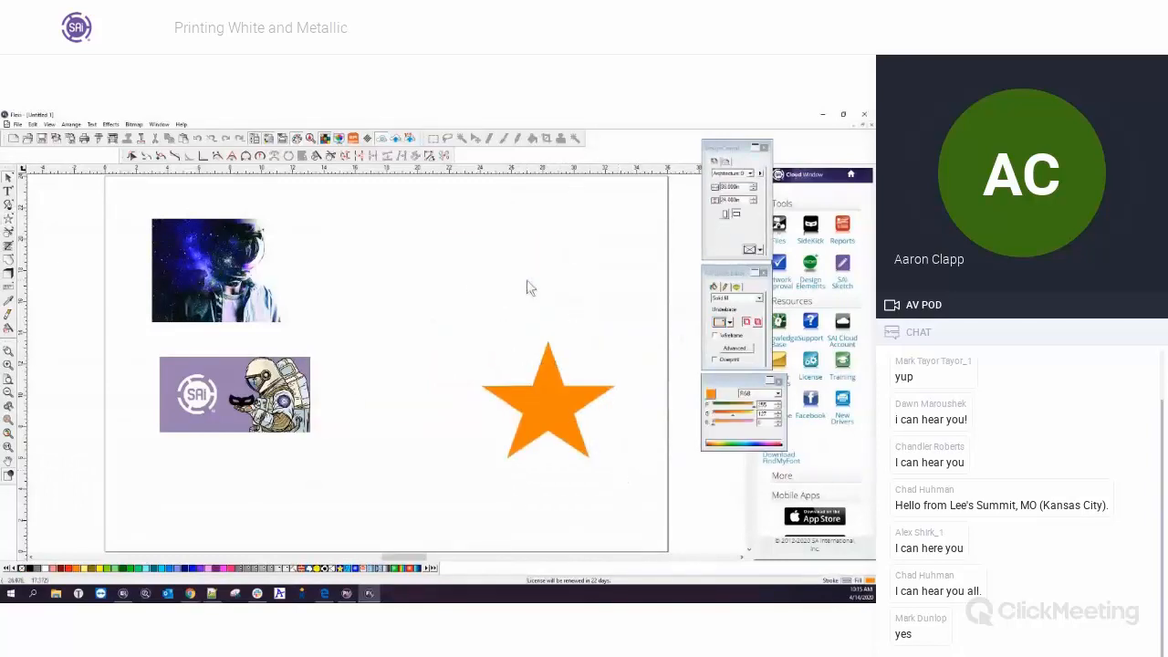
drag(552, 403, 496, 323)
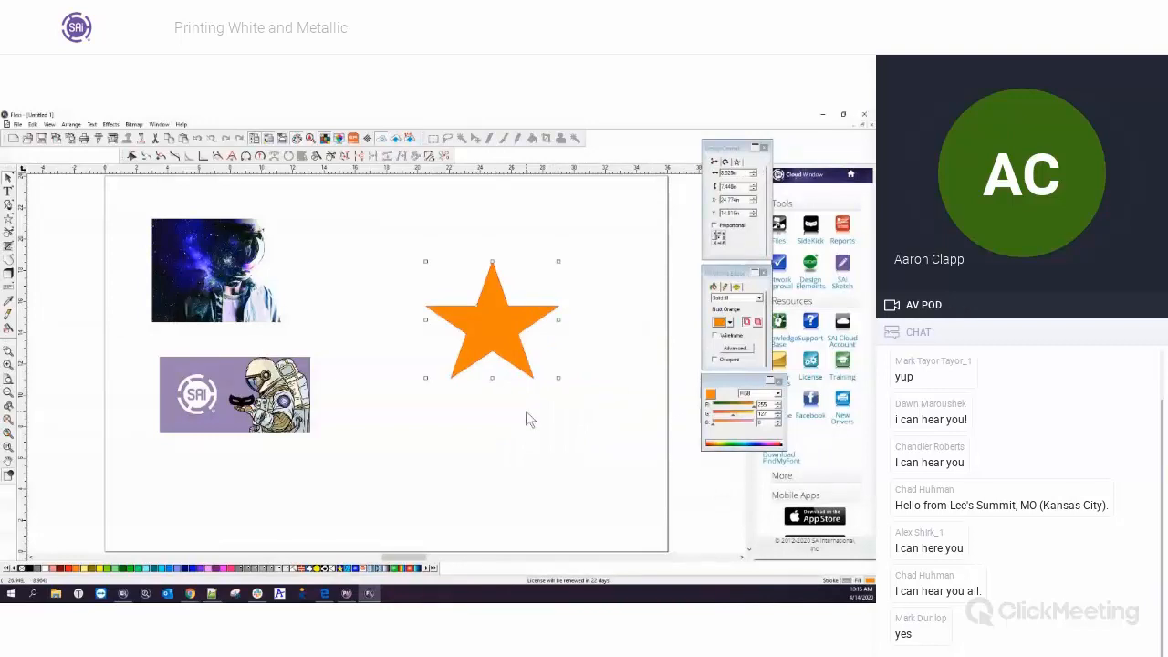
- Apply the Rectangle Finisher effect to the Rust Orange star, check the covered area, and undo the effect
click(110, 124)
mouse_move(192, 246)
click(252, 246)
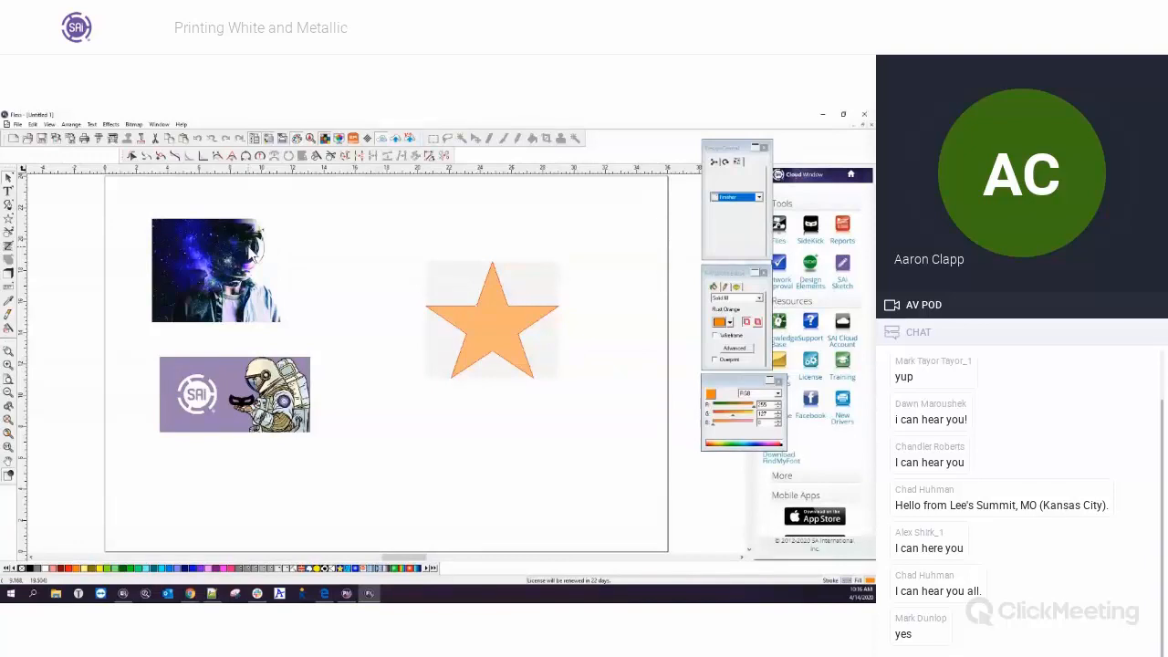
click(398, 301)
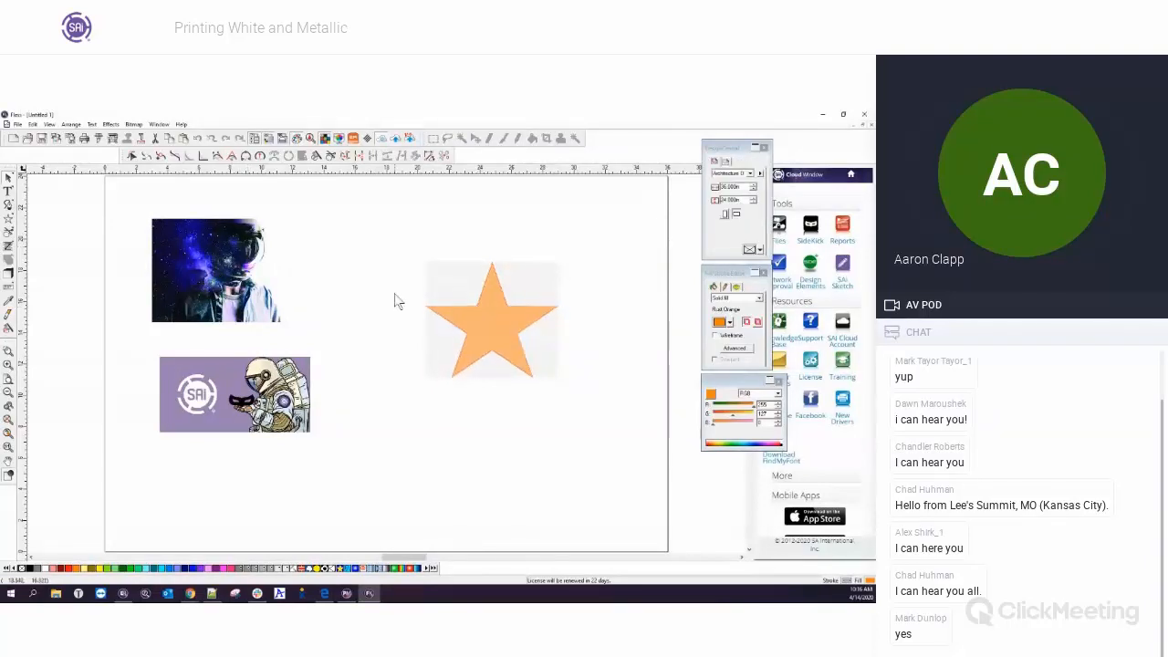
click(446, 286)
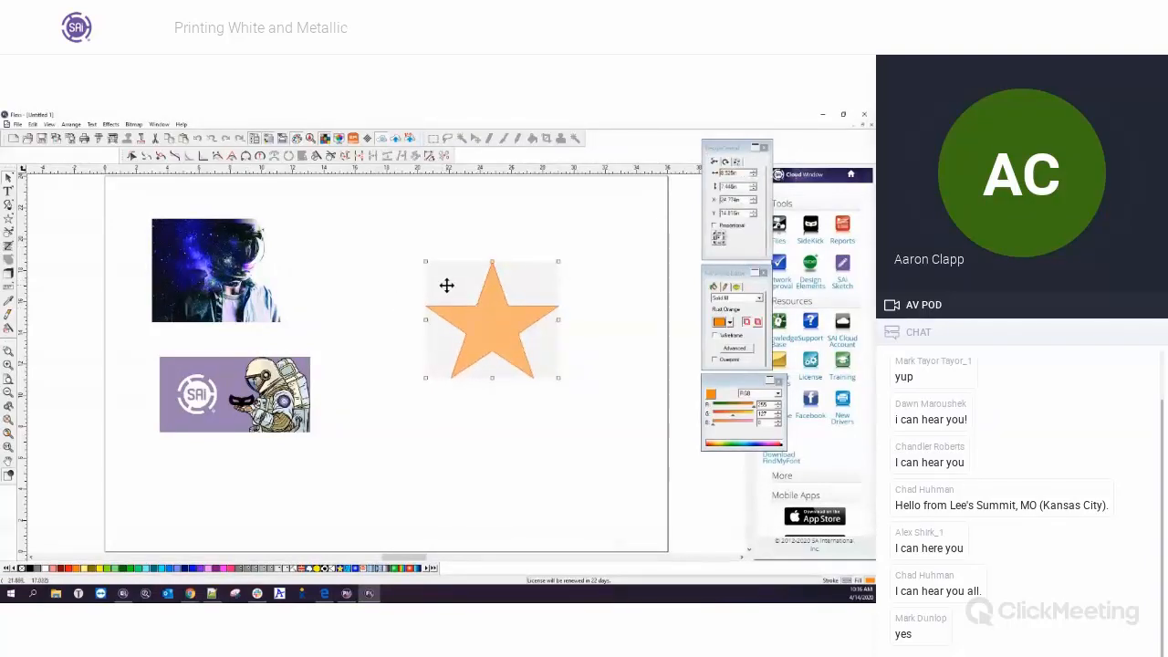
click(470, 417)
click(500, 323)
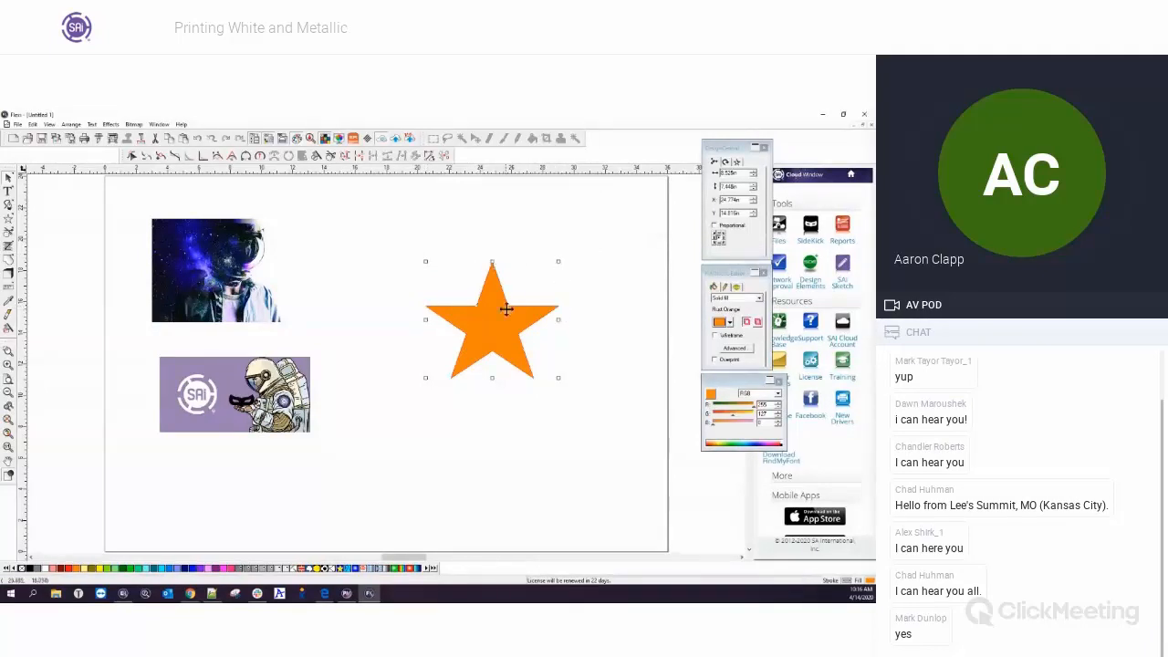
- Try the Rectangle Finisher effect on the Rust Orange star once more and undo it
click(110, 124)
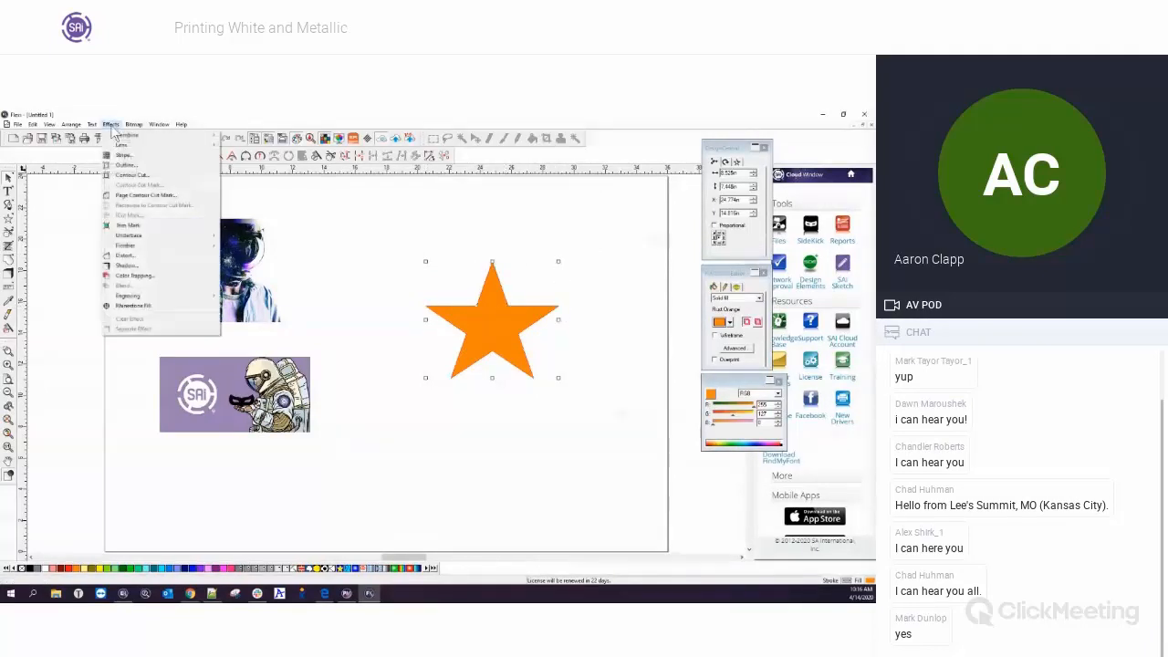
mouse_move(186, 248)
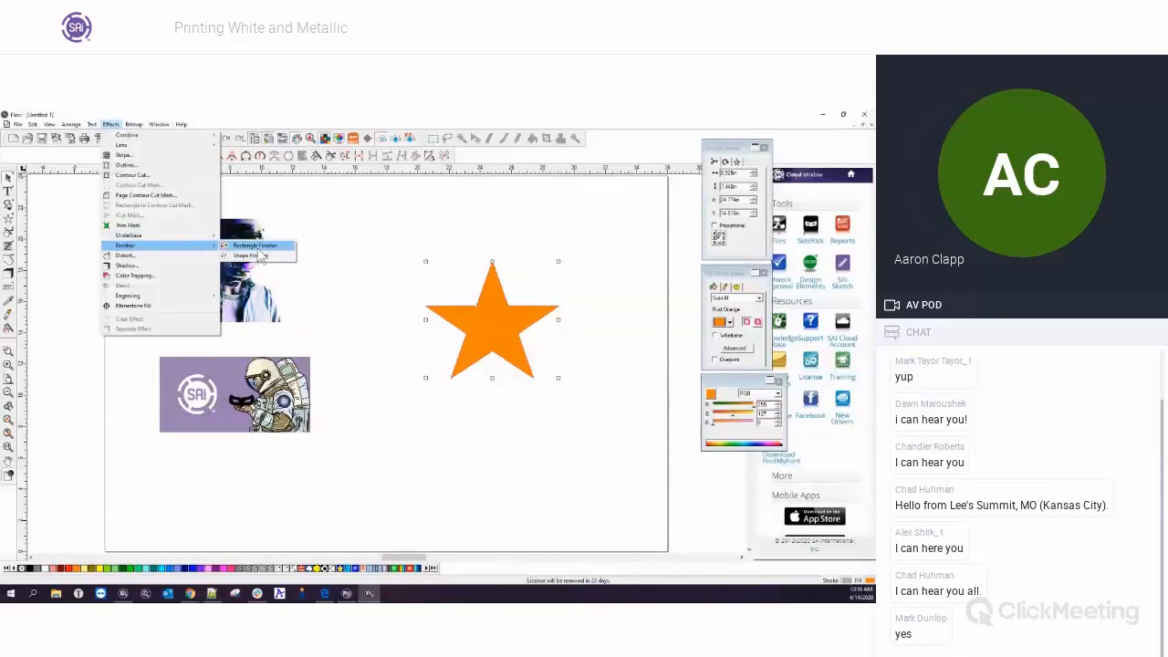
click(260, 248)
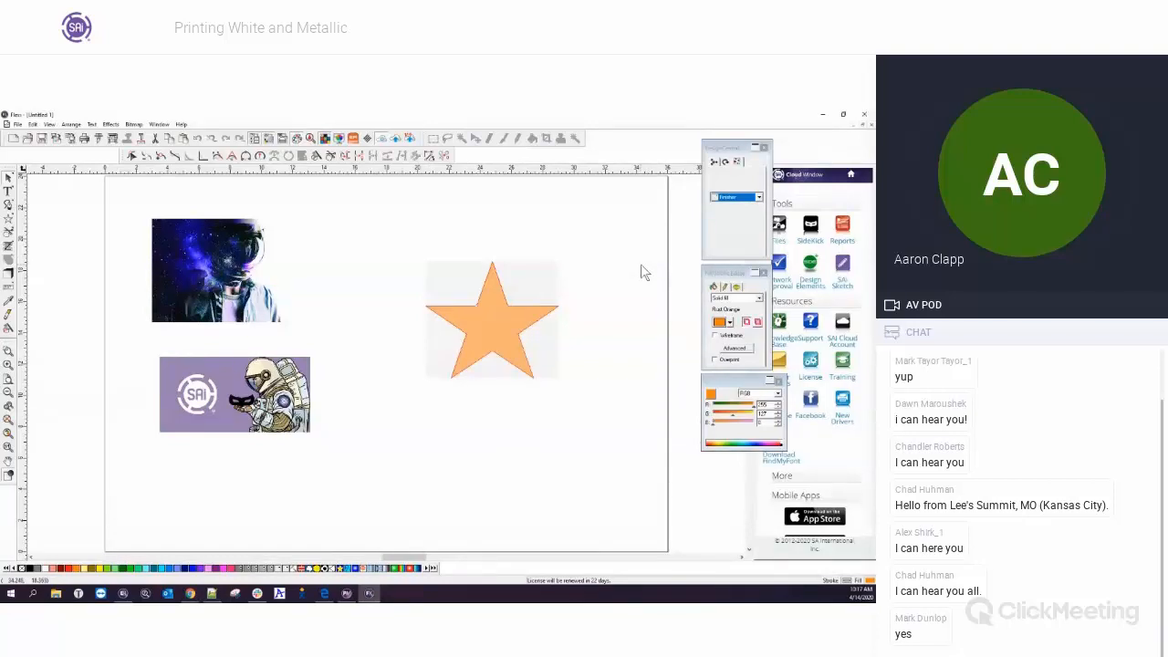
click(589, 313)
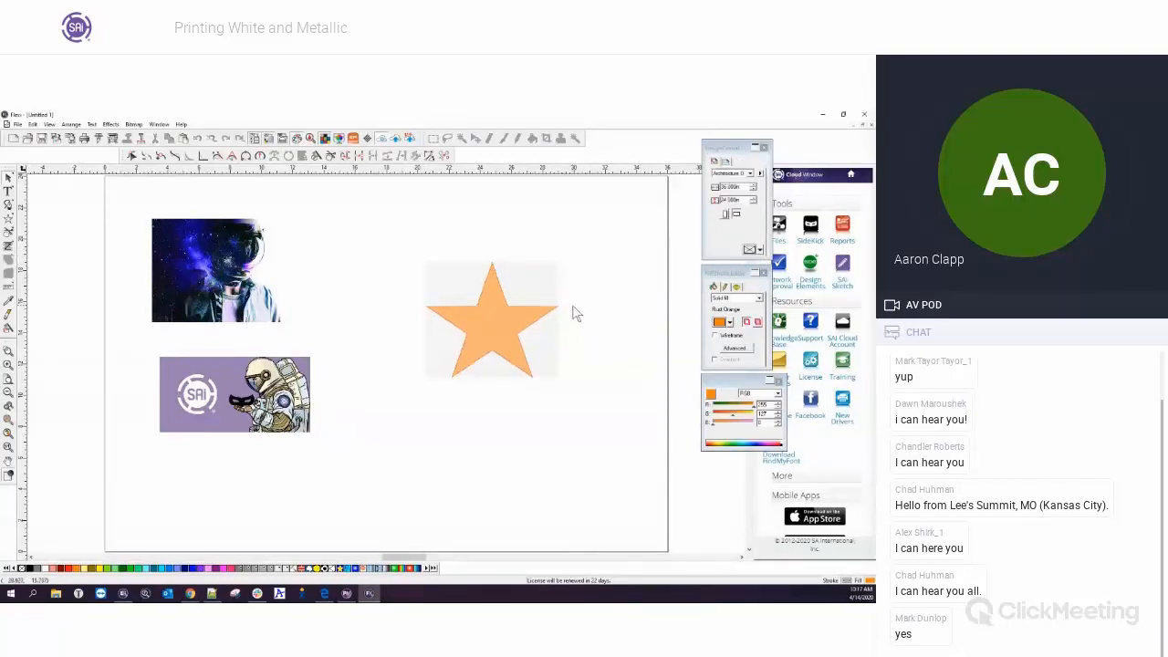
click(495, 337)
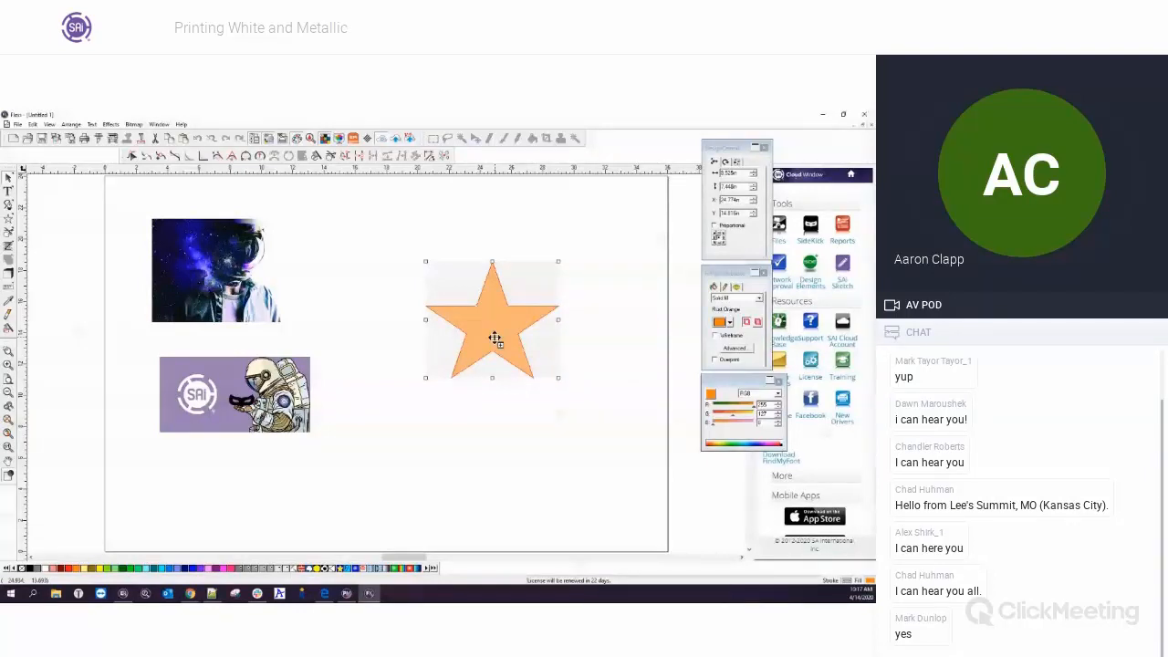
click(495, 338)
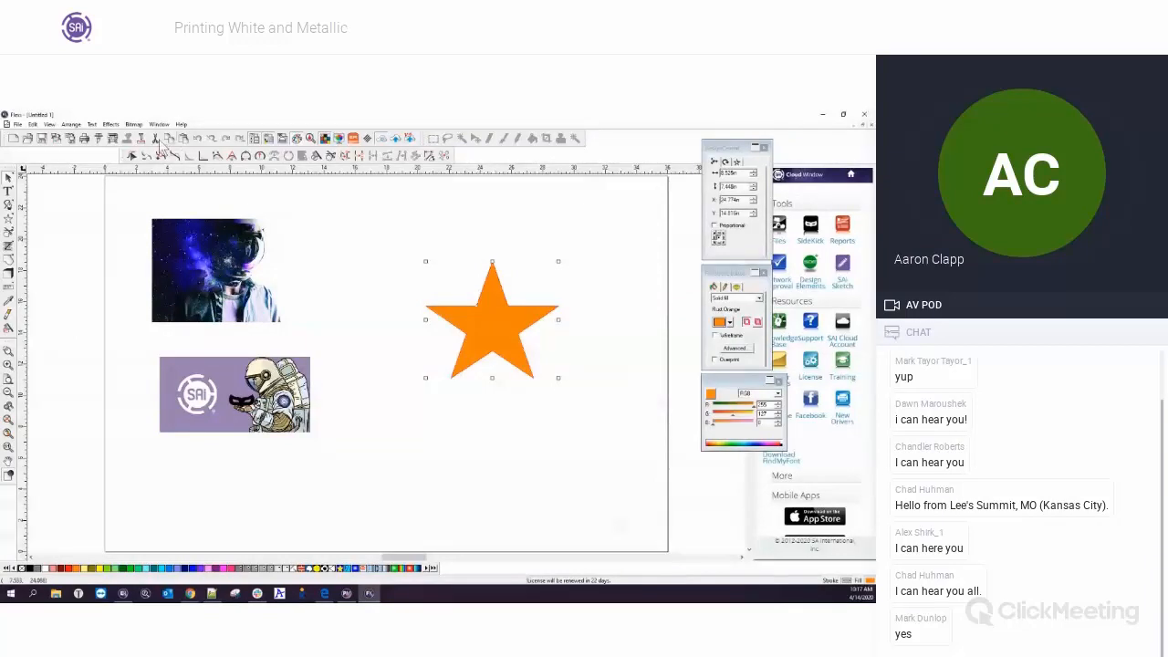
- Apply the Shape Finisher effect to the Rust Orange star, check its coverage, and undo the effect
click(110, 124)
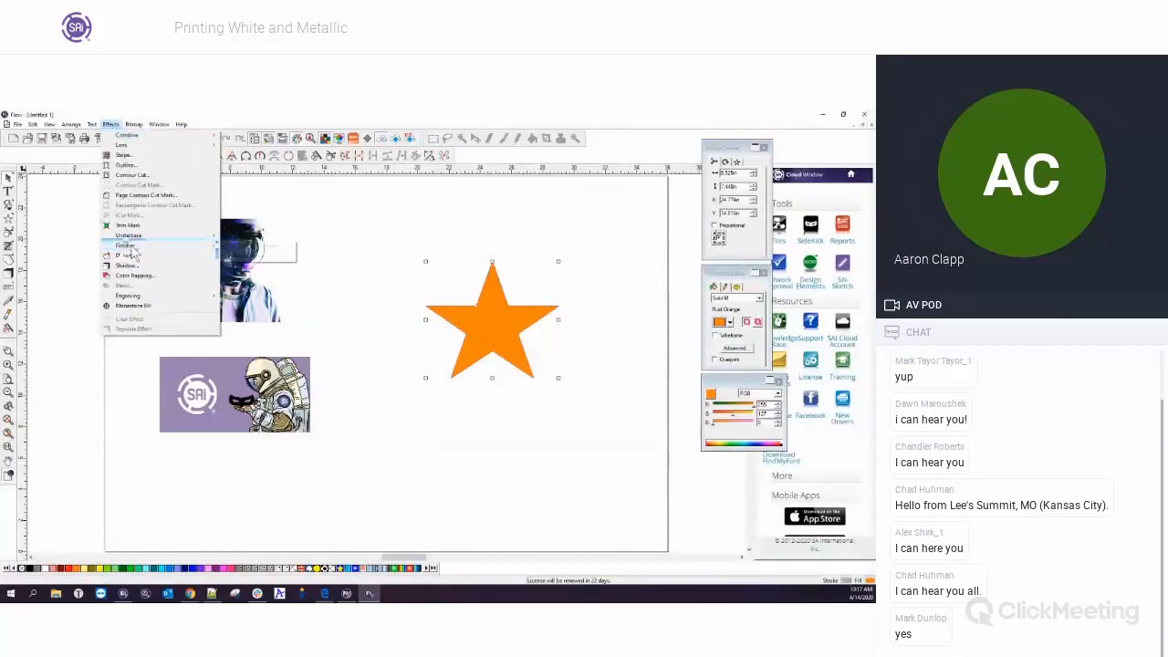
mouse_move(196, 247)
click(247, 257)
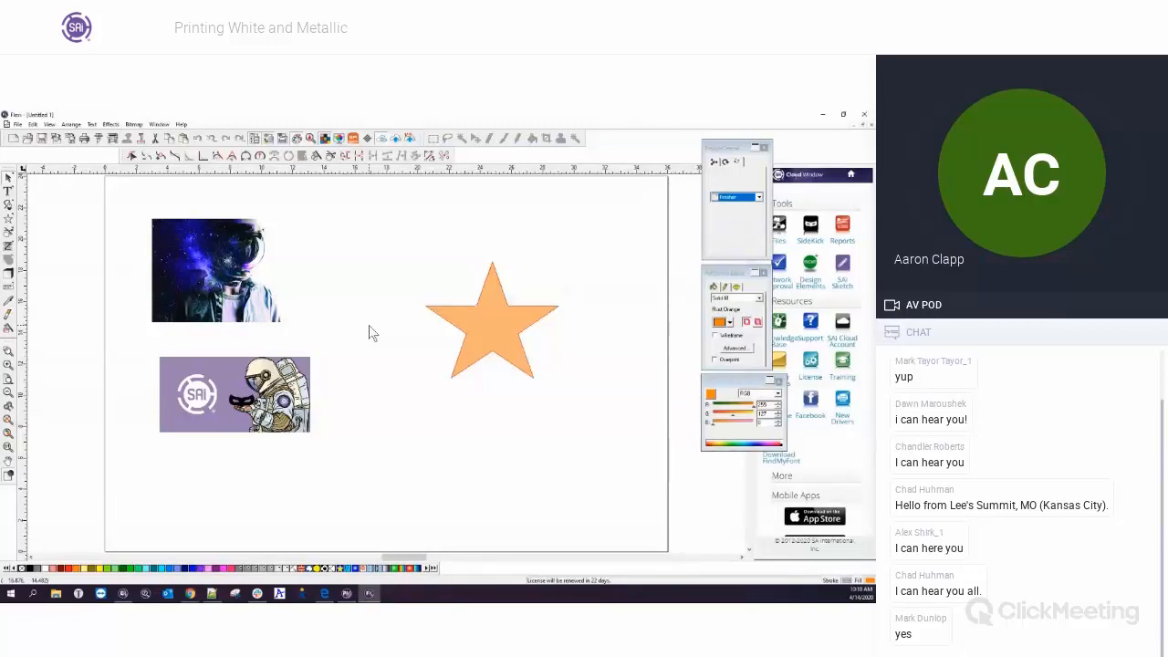
drag(396, 239, 605, 420)
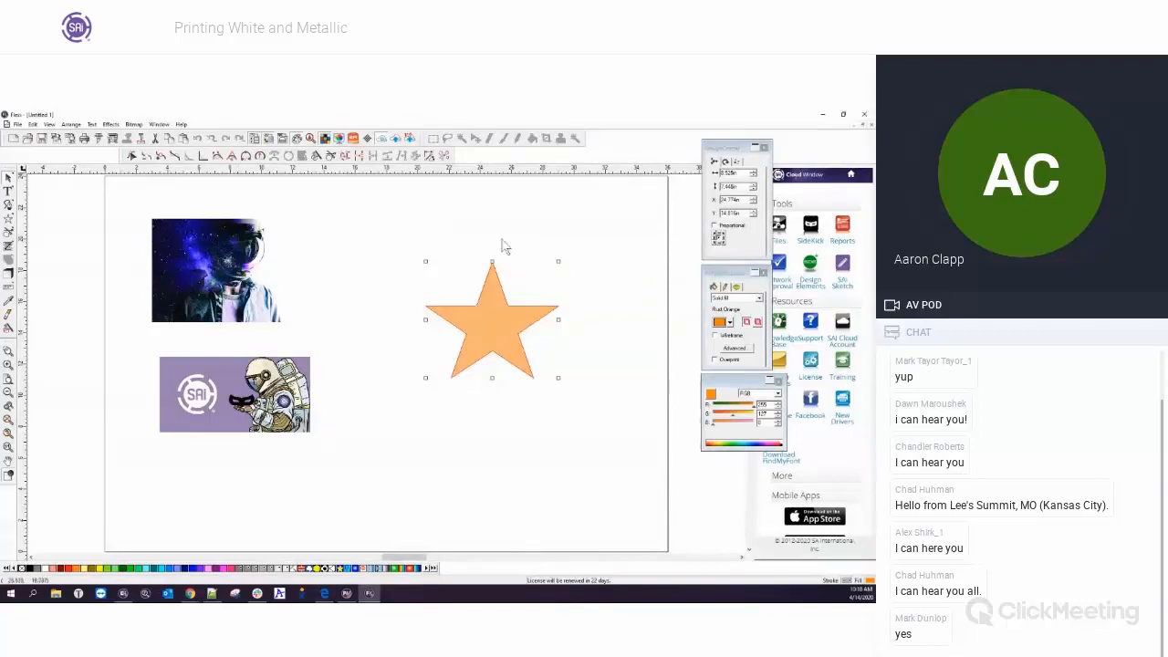
drag(391, 241, 593, 415)
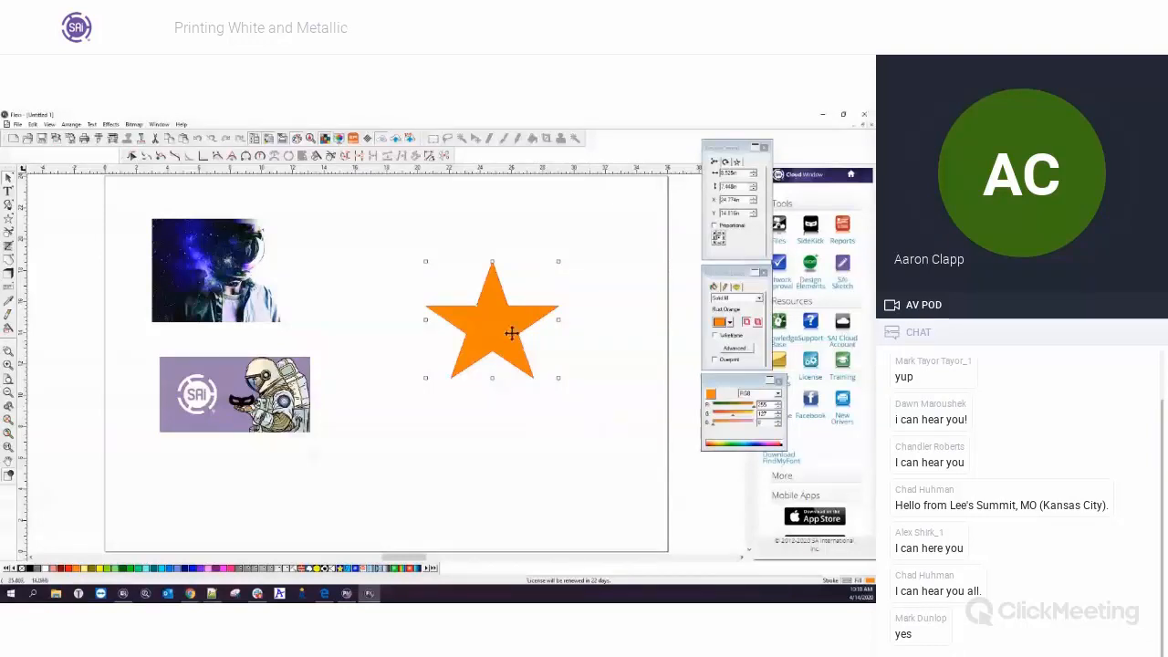
- Fill the star with the Finisher spot color and toggle its Overprint option
click(286, 568)
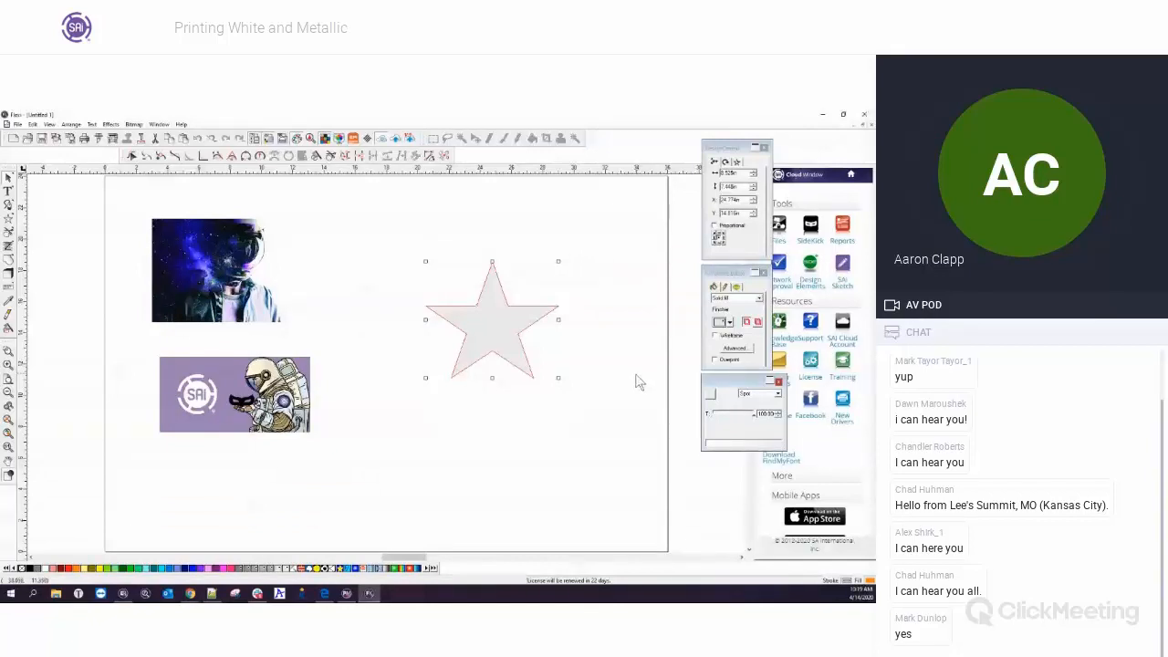
click(715, 362)
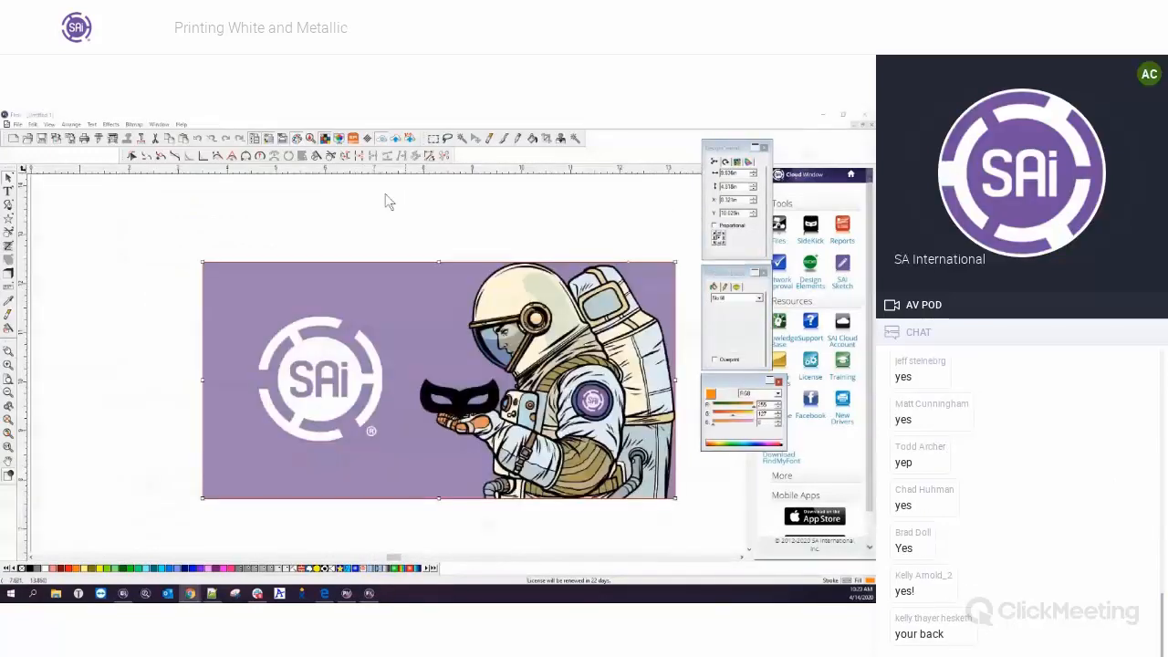
- Select the astronaut bitmap and detach the Bitmap Edit tools so they float over the canvas
click(152, 246)
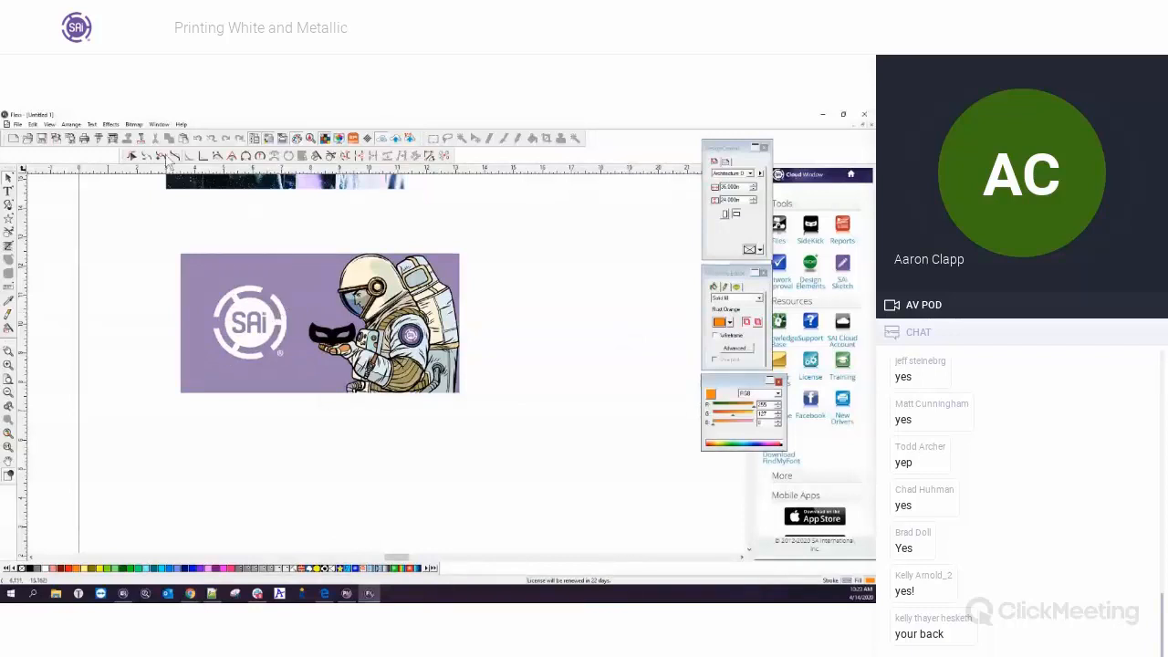
click(226, 266)
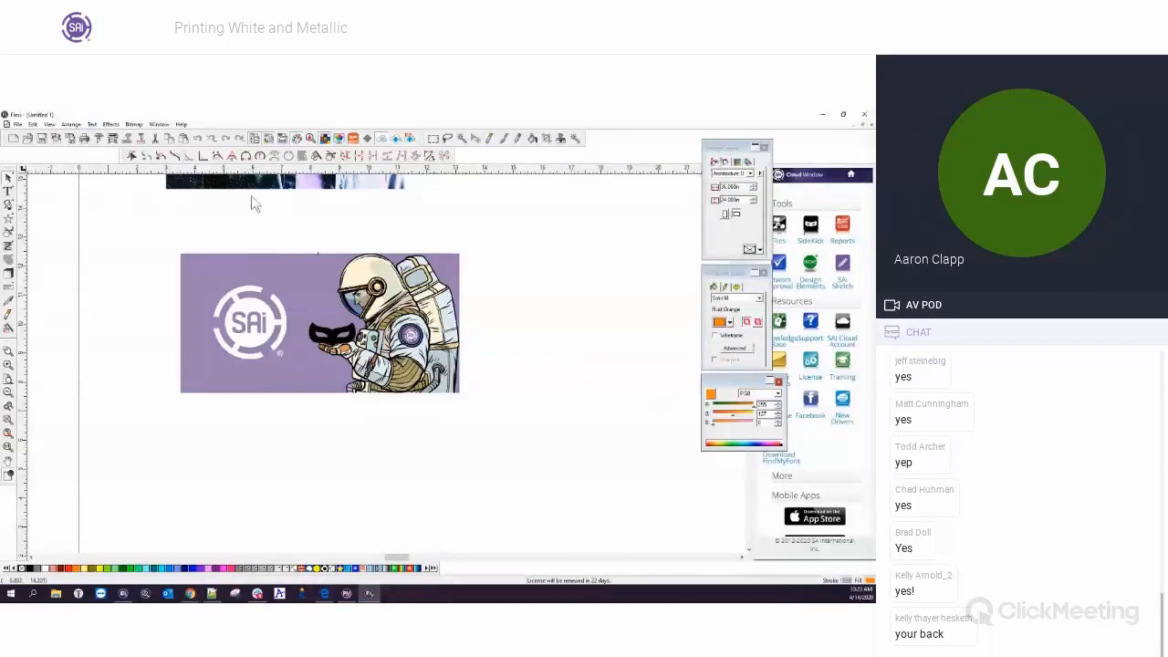
click(111, 126)
mouse_move(133, 126)
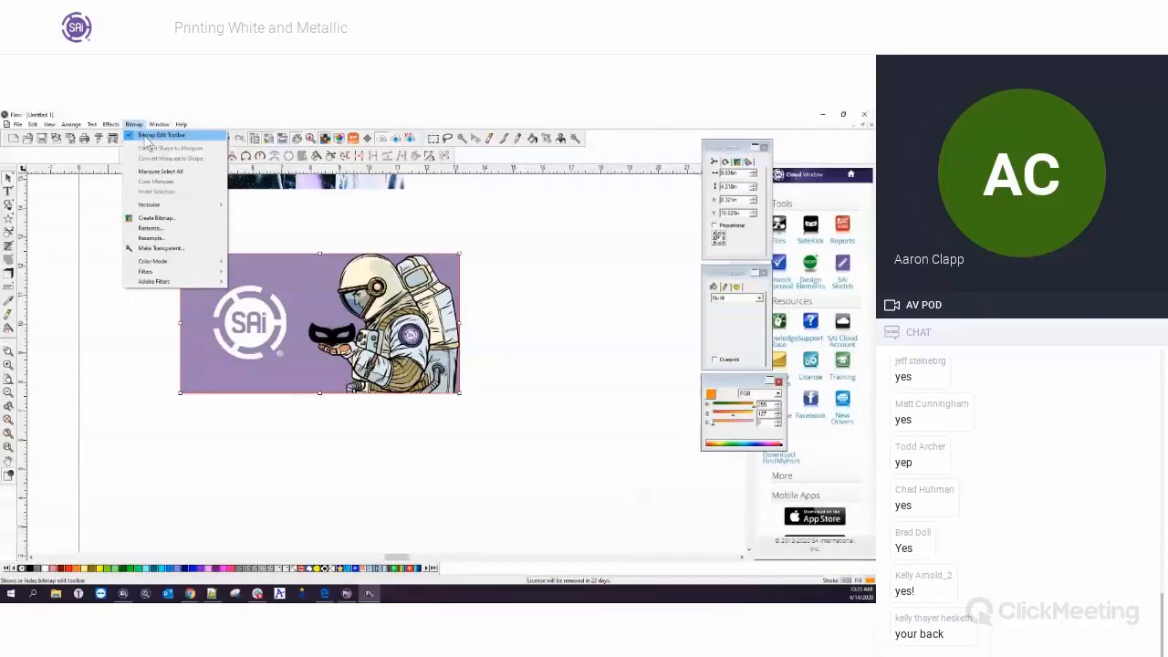
click(144, 136)
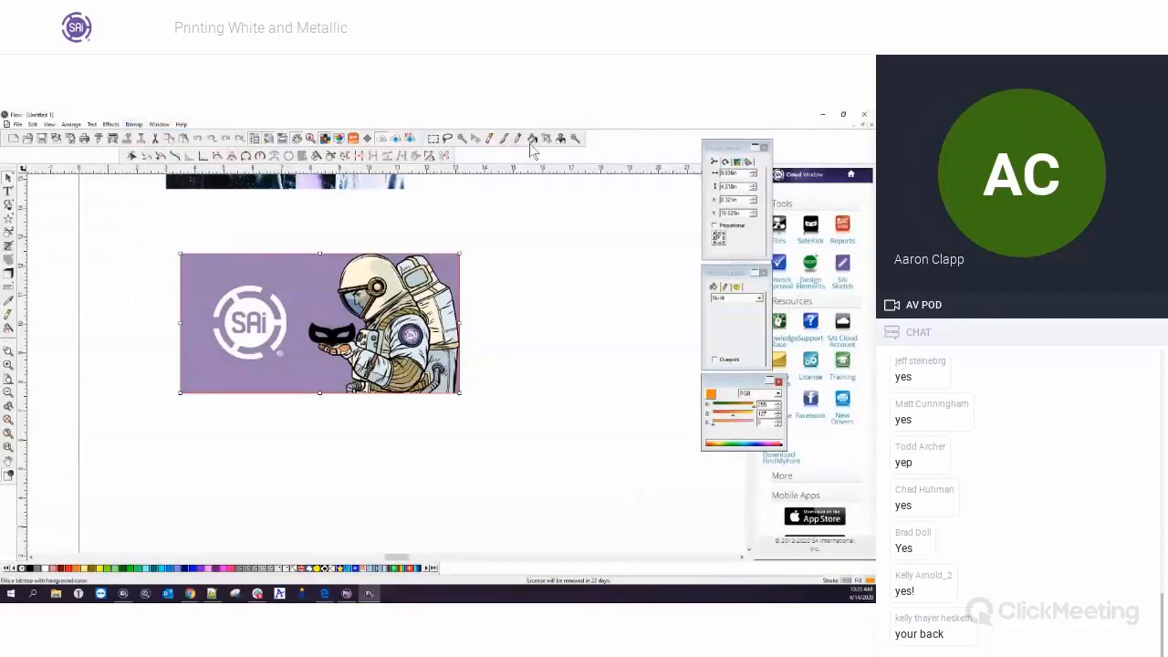
drag(428, 146, 467, 215)
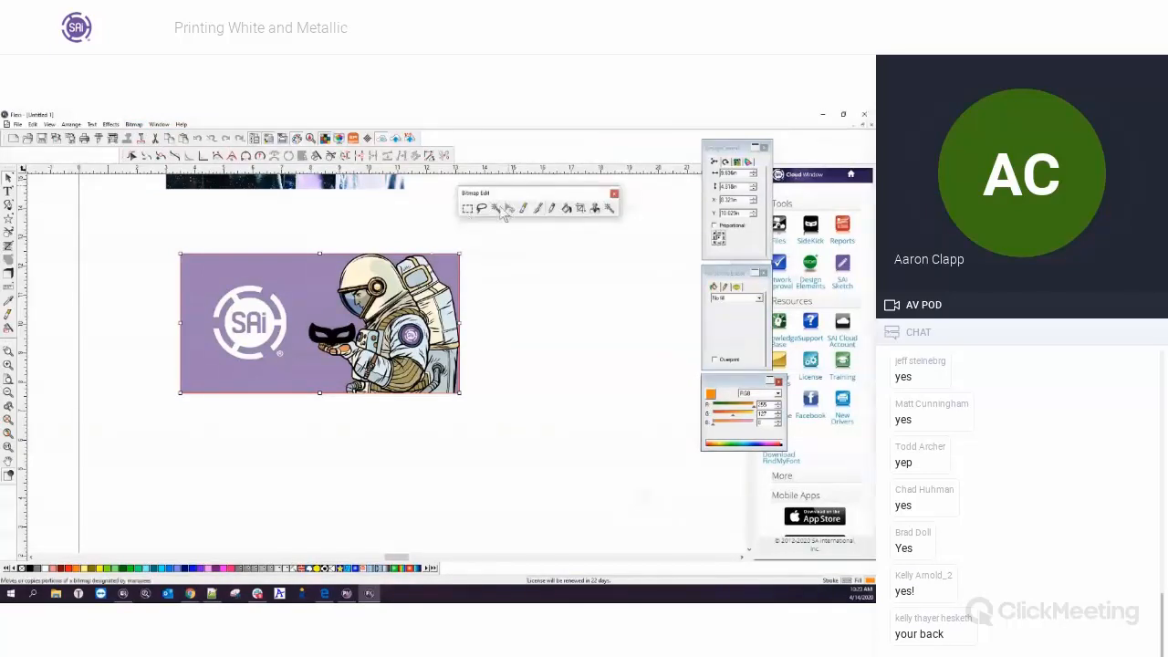
- Select the white areas of the SAi logo by color in the astronaut bitmap and convert the marquee to a shape
click(496, 209)
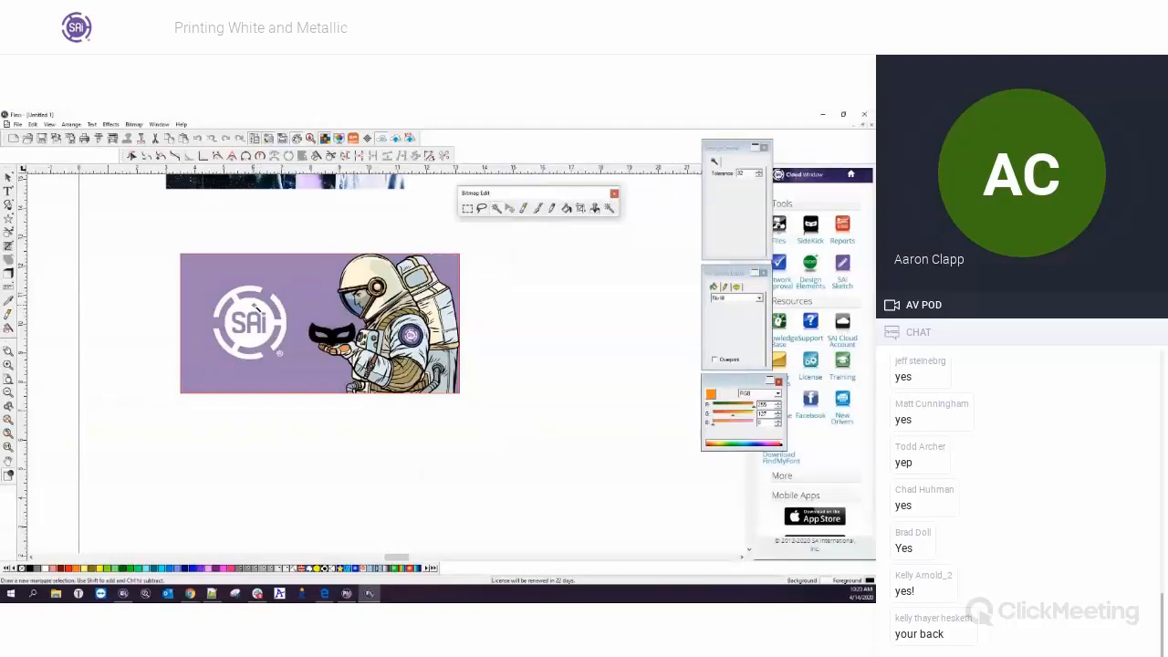
click(261, 314)
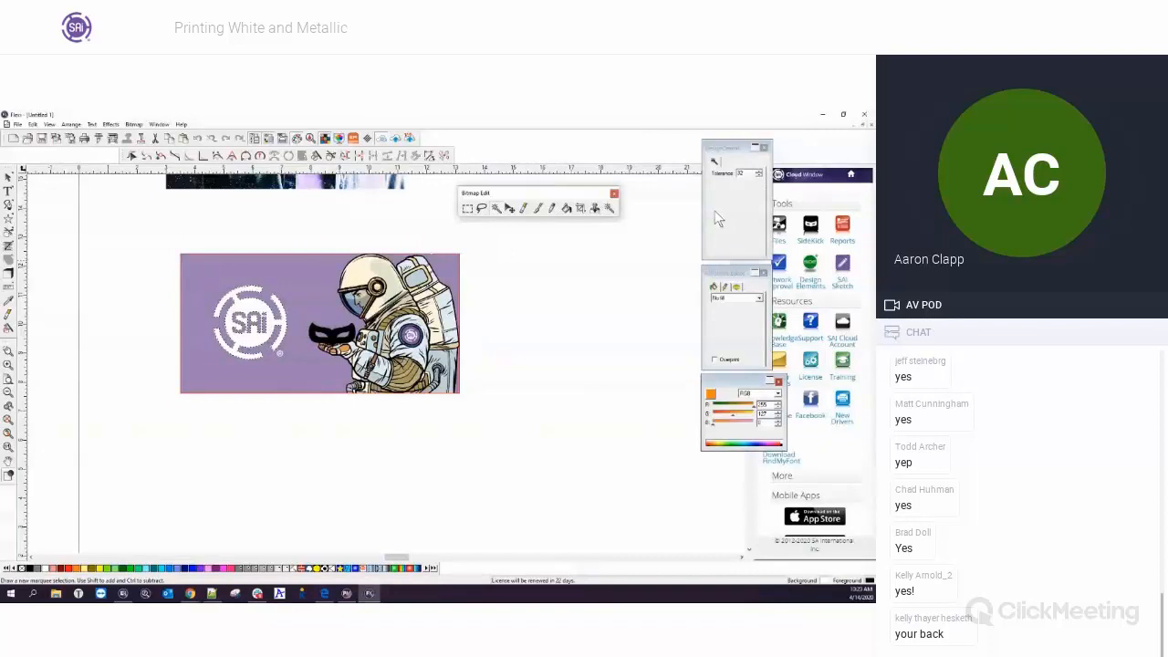
click(135, 124)
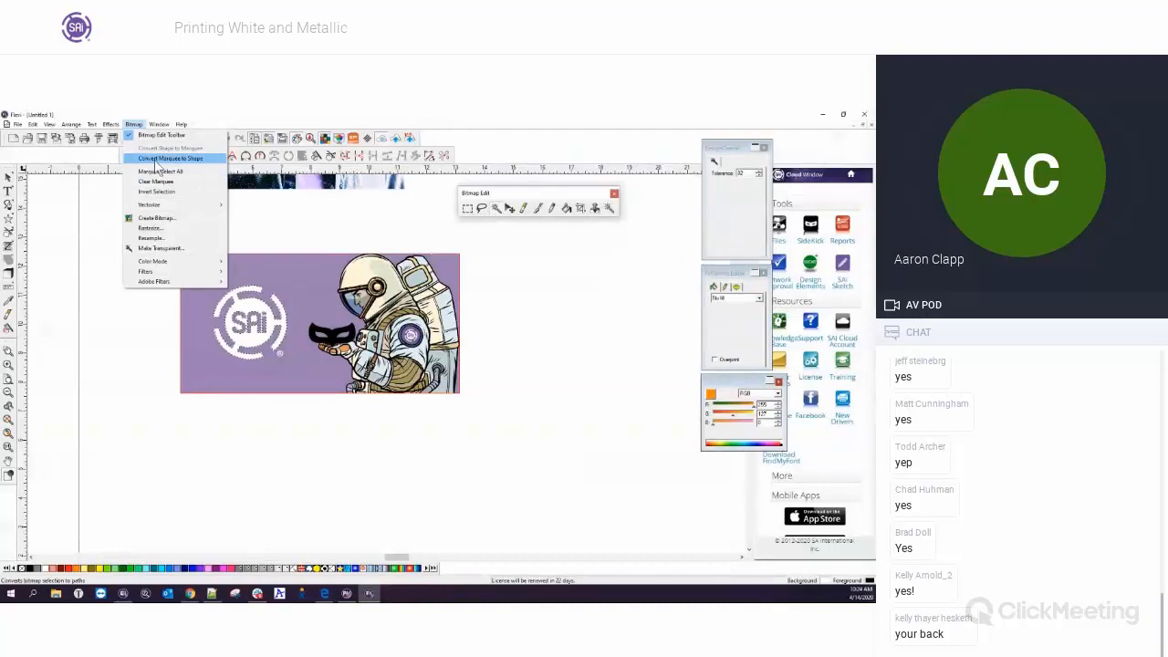
click(158, 160)
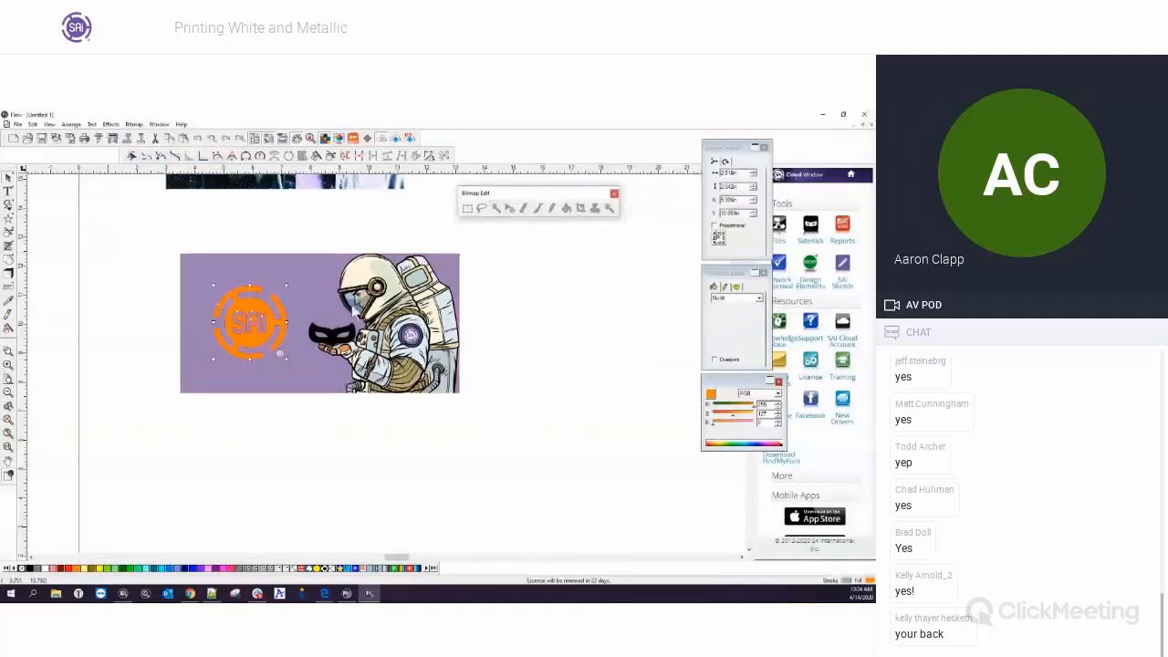
- Fill the new SAi logo shape with the Finisher spot color and turn on Overprint
click(250, 313)
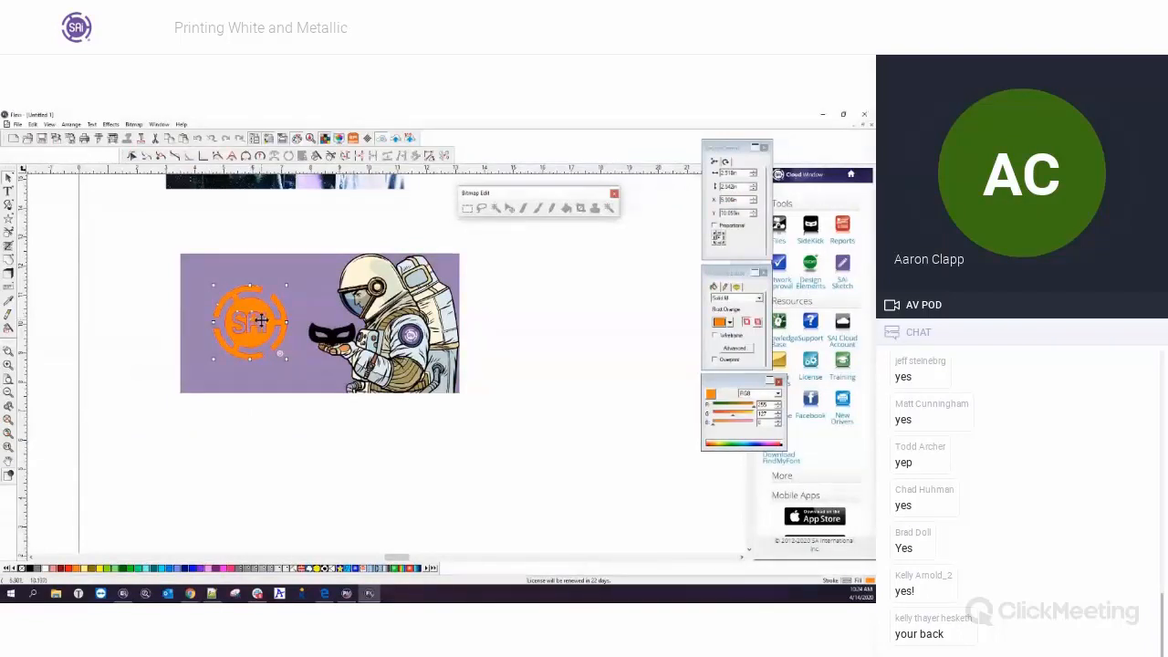
click(286, 567)
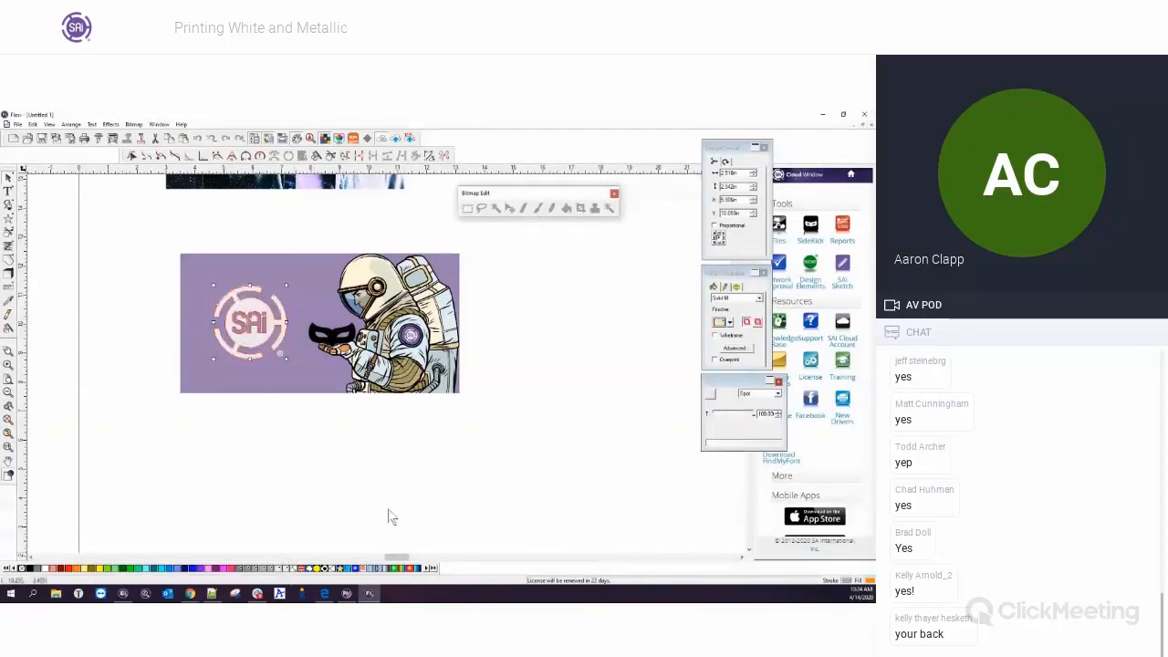
click(716, 360)
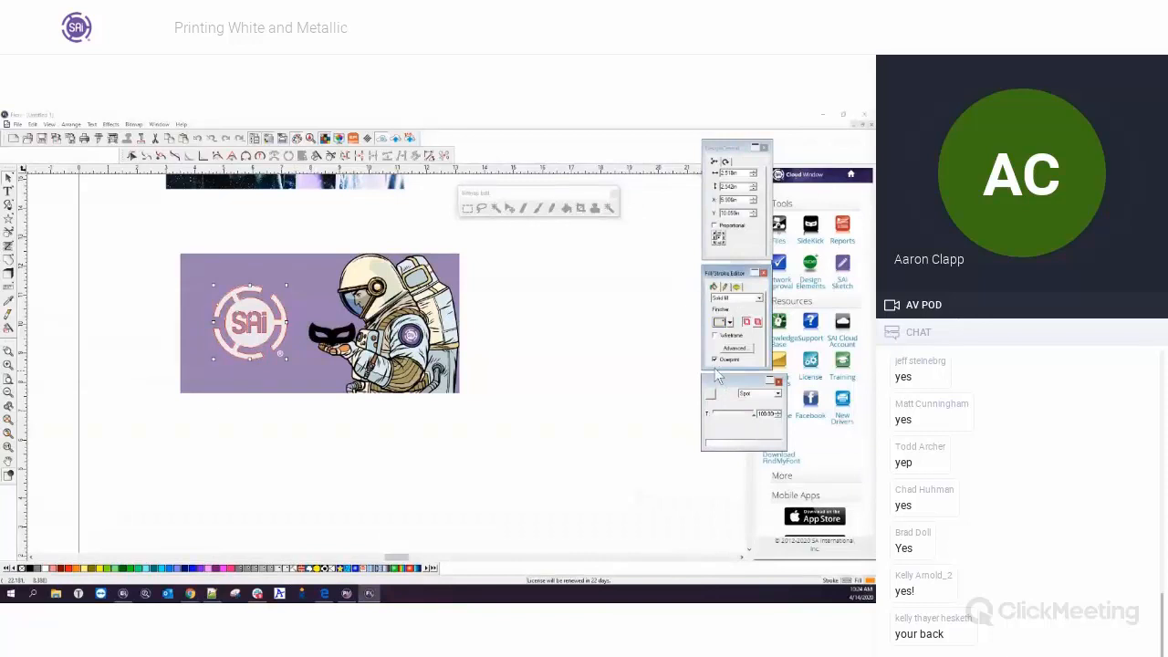
click(484, 390)
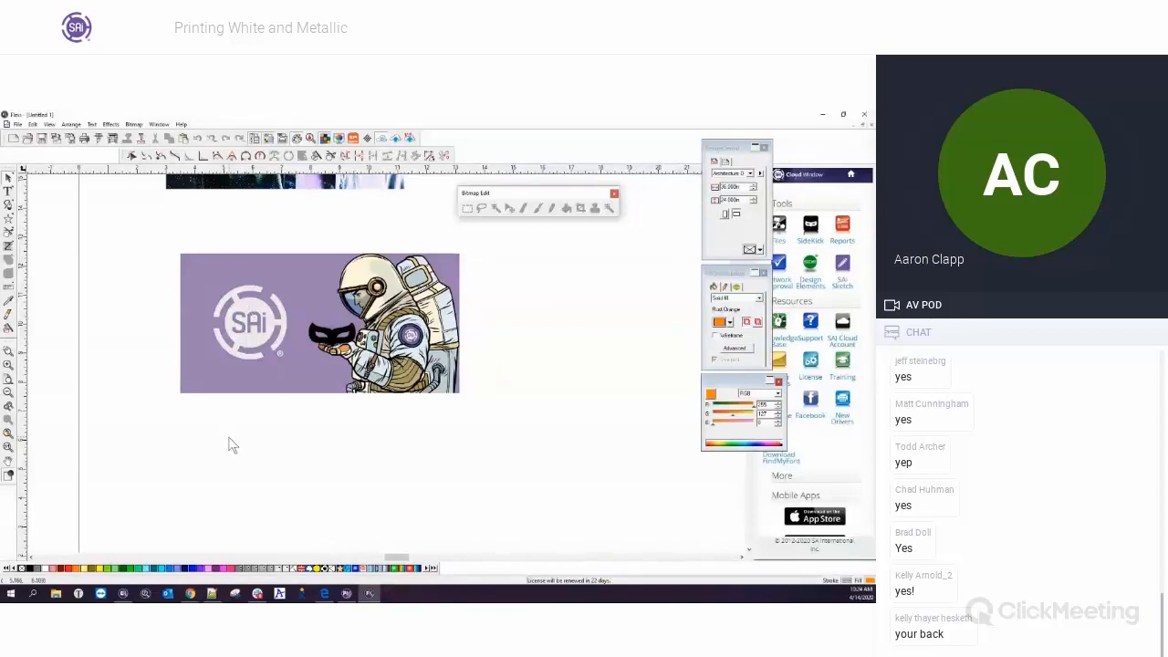
click(259, 309)
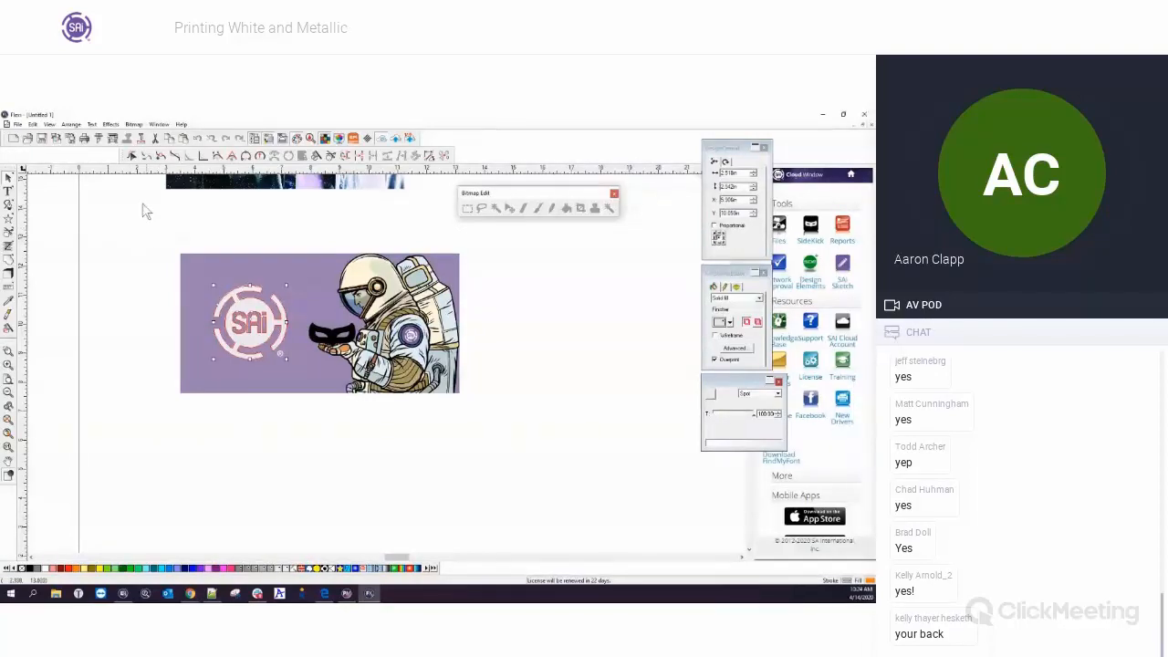
click(111, 125)
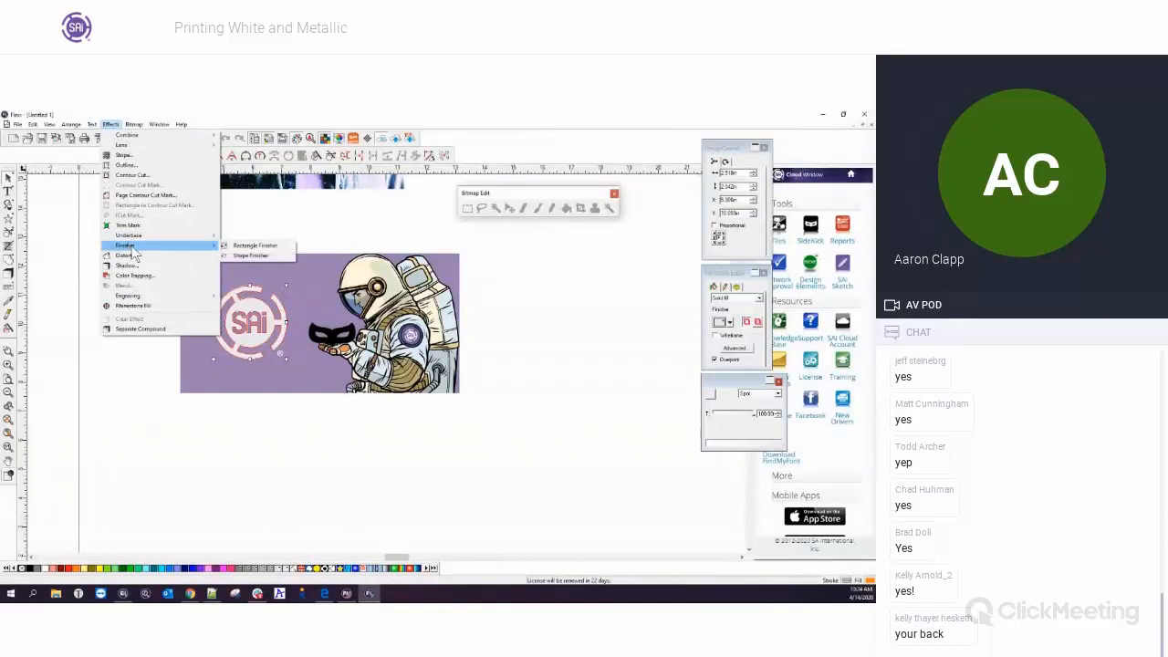
mouse_move(78, 128)
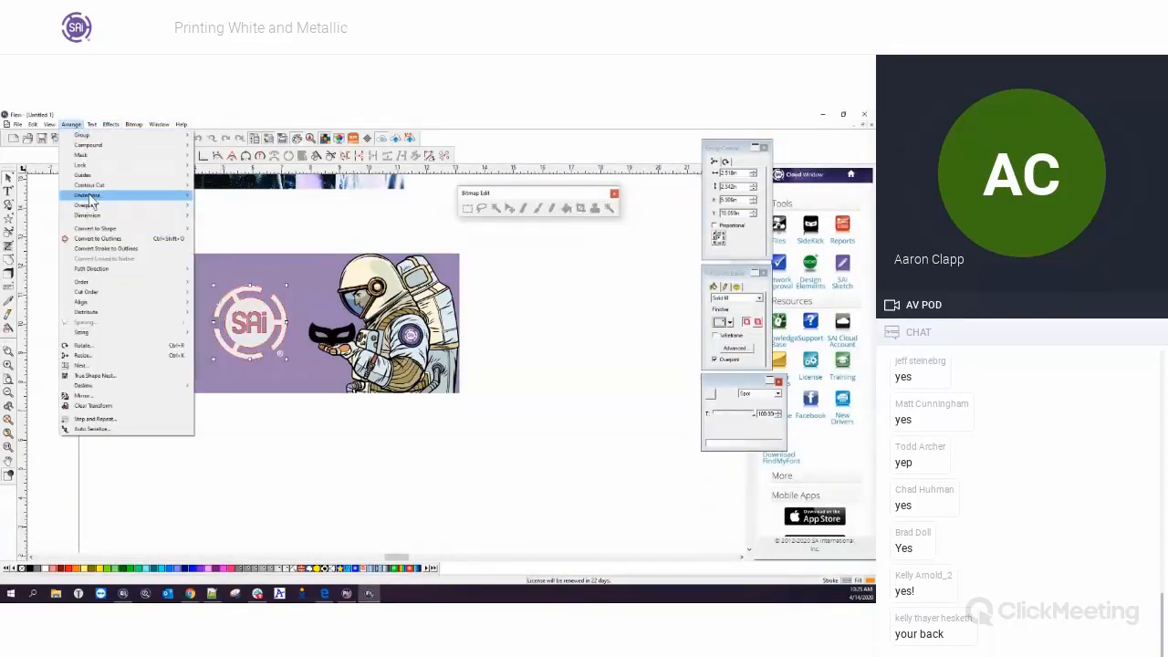
mouse_move(99, 201)
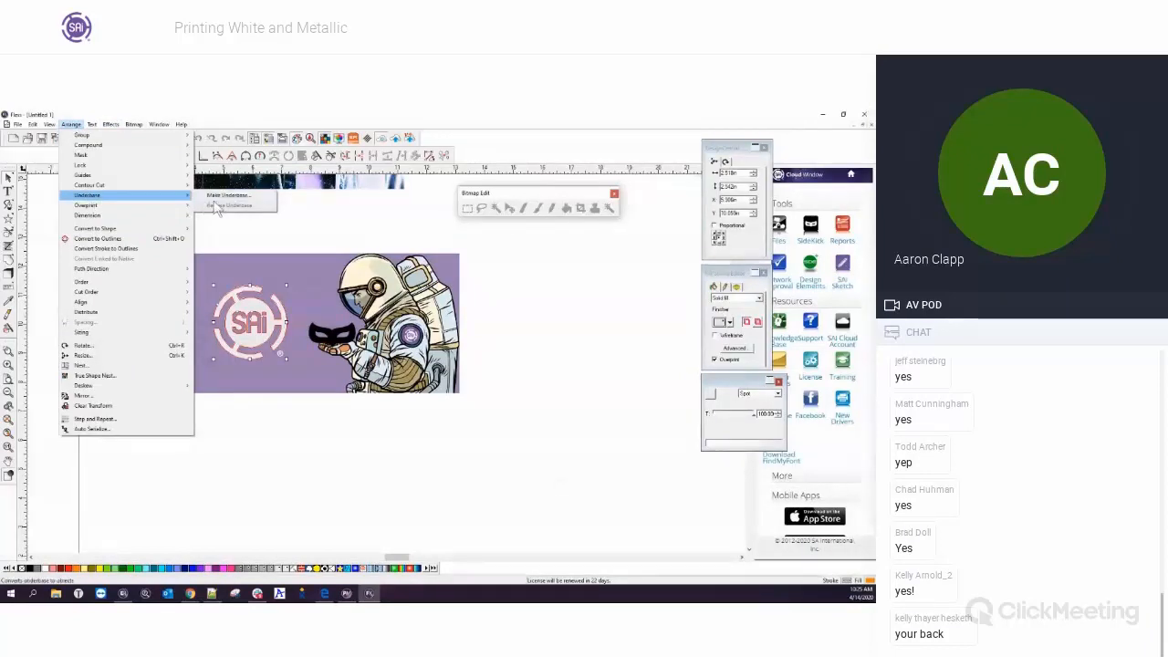
click(95, 136)
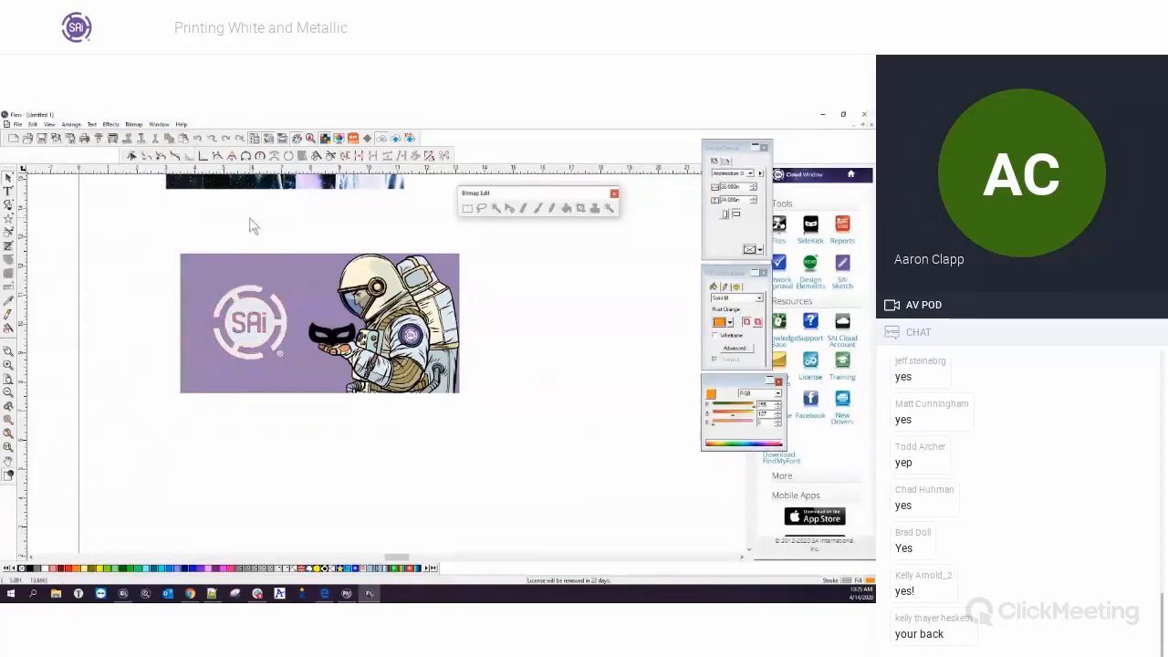
- Open the RIP and Print output settings, browse the color modes, and choose CMYKW (variable dot)
click(112, 139)
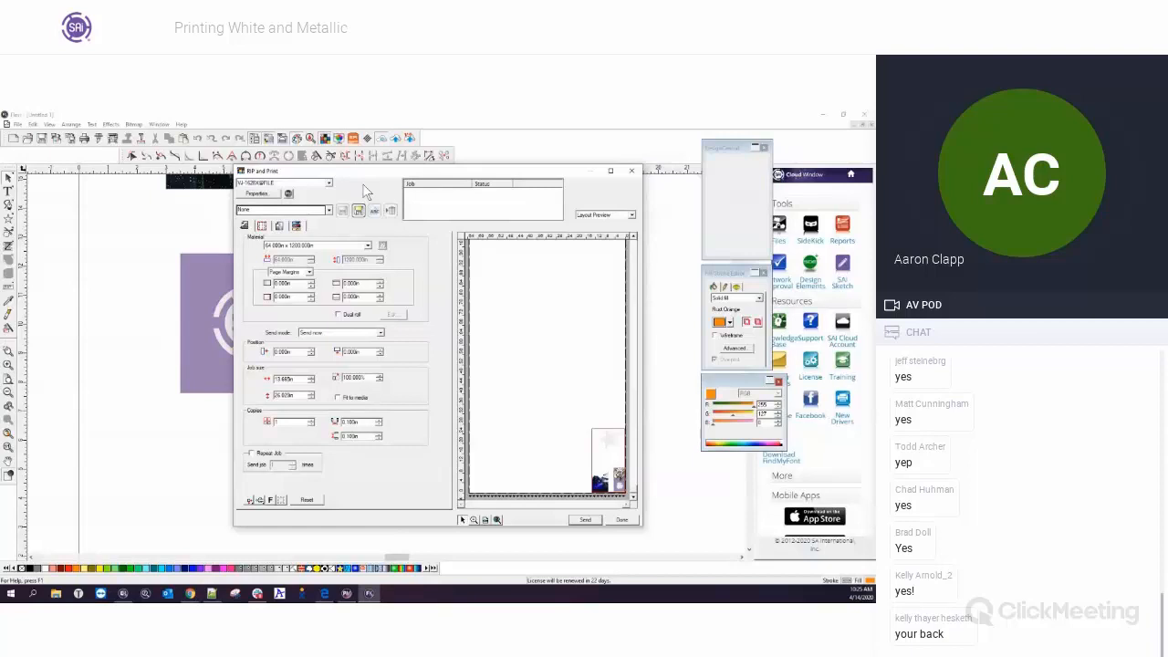
click(279, 226)
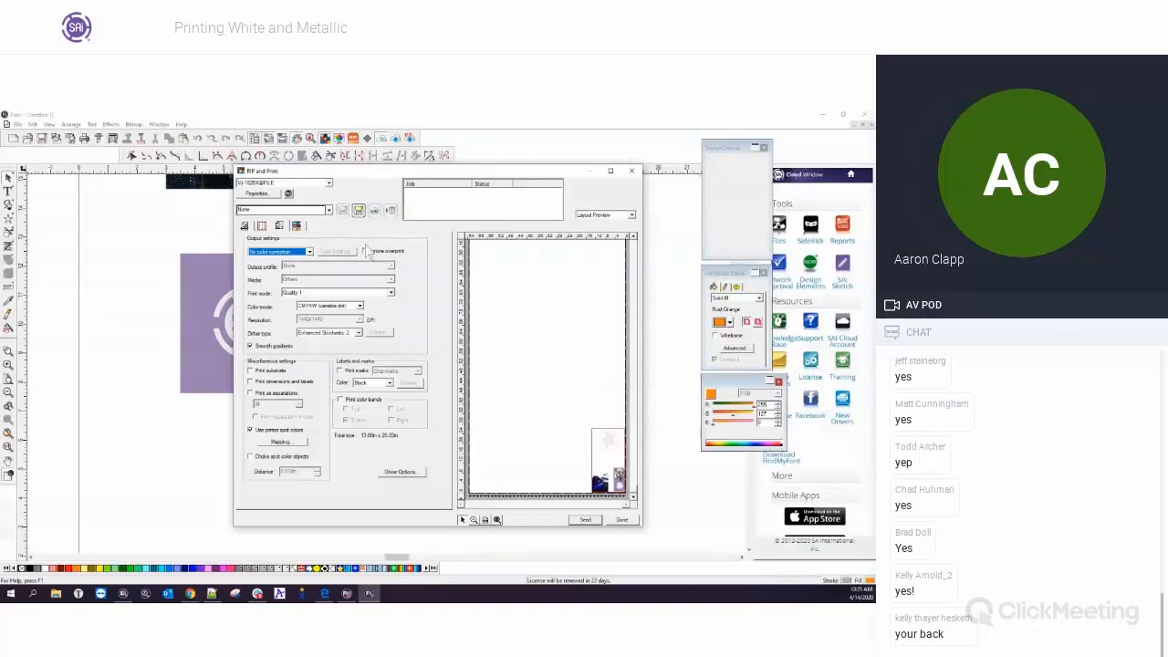
click(360, 307)
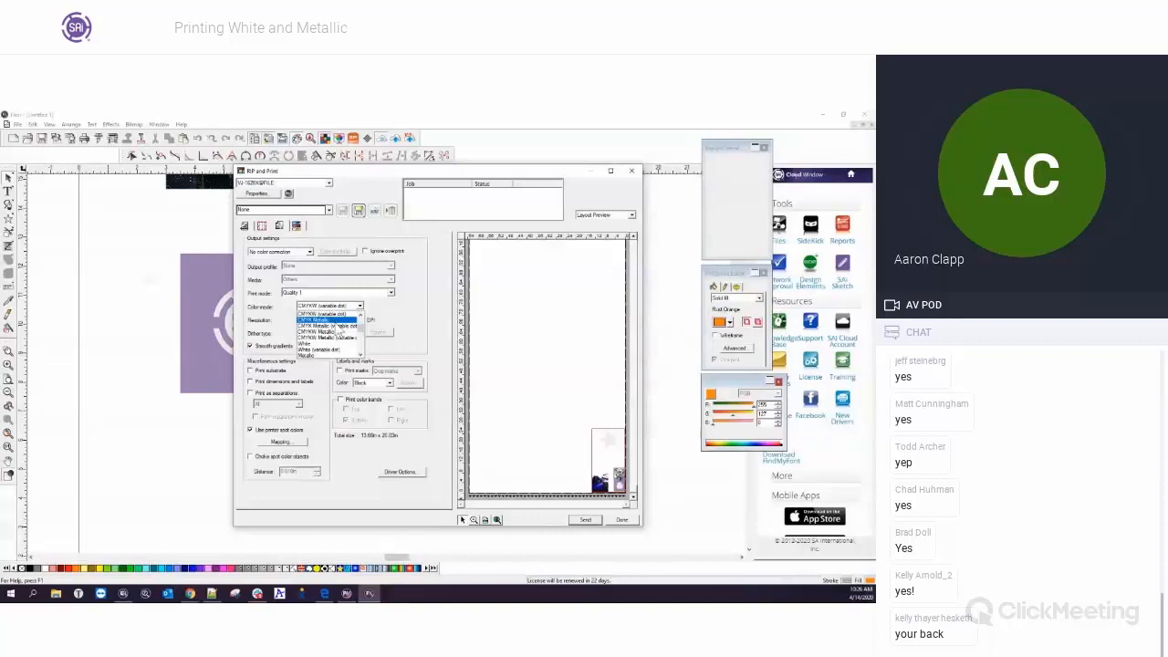
click(361, 355)
click(360, 355)
click(361, 355)
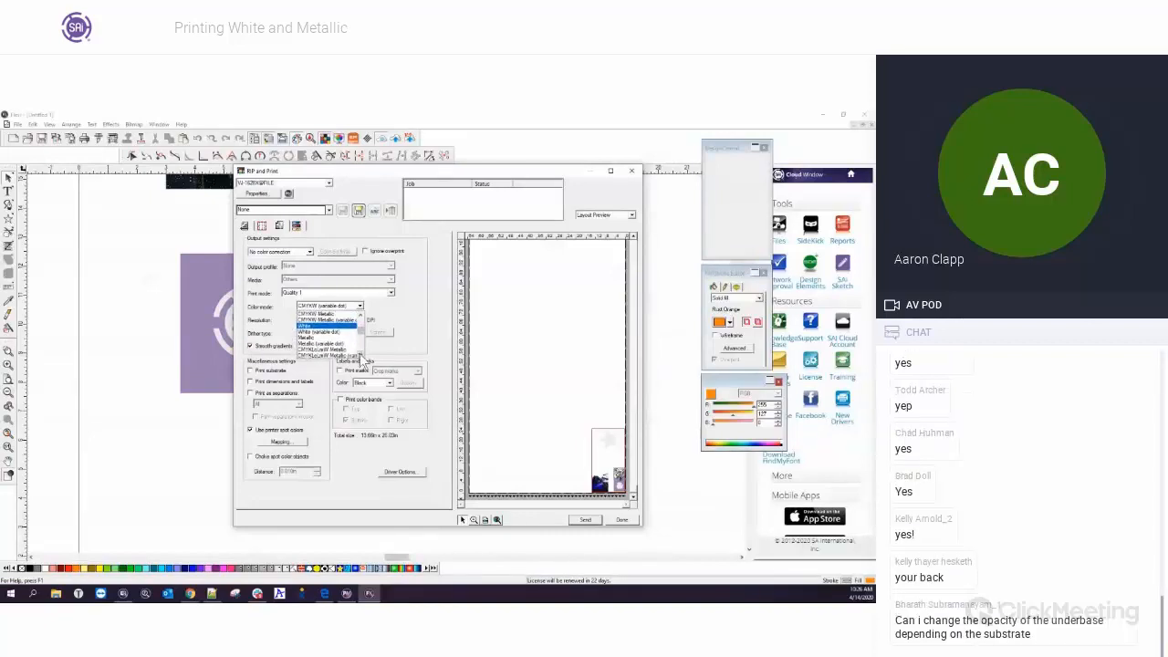
click(361, 355)
click(361, 355)
drag(360, 332, 361, 317)
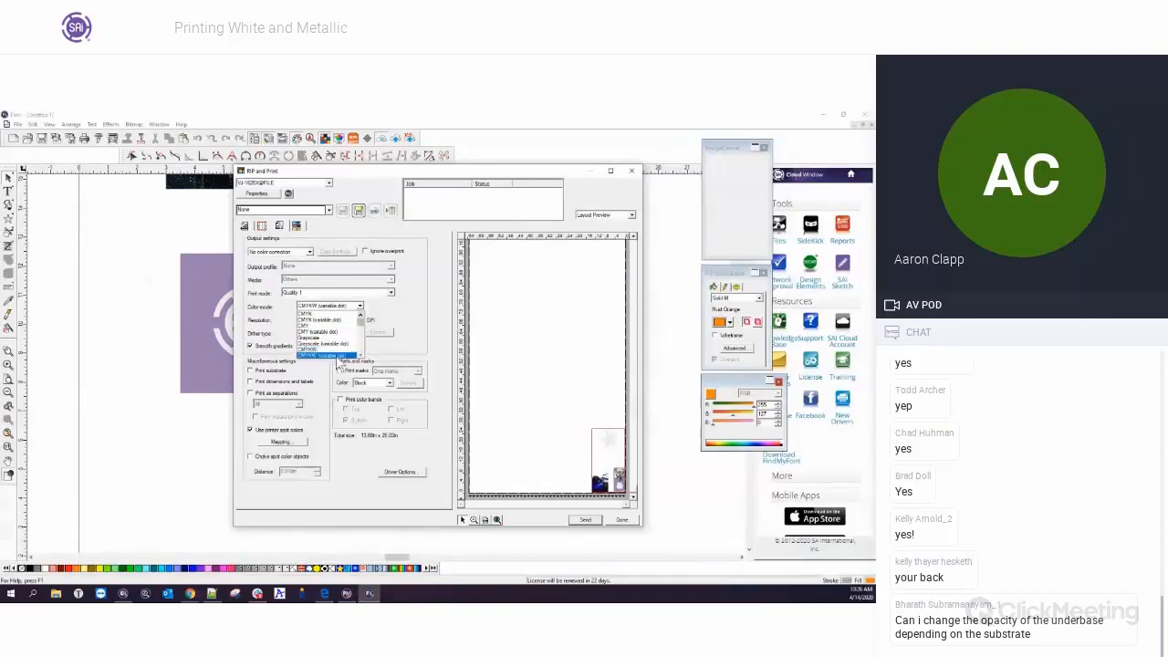
click(340, 358)
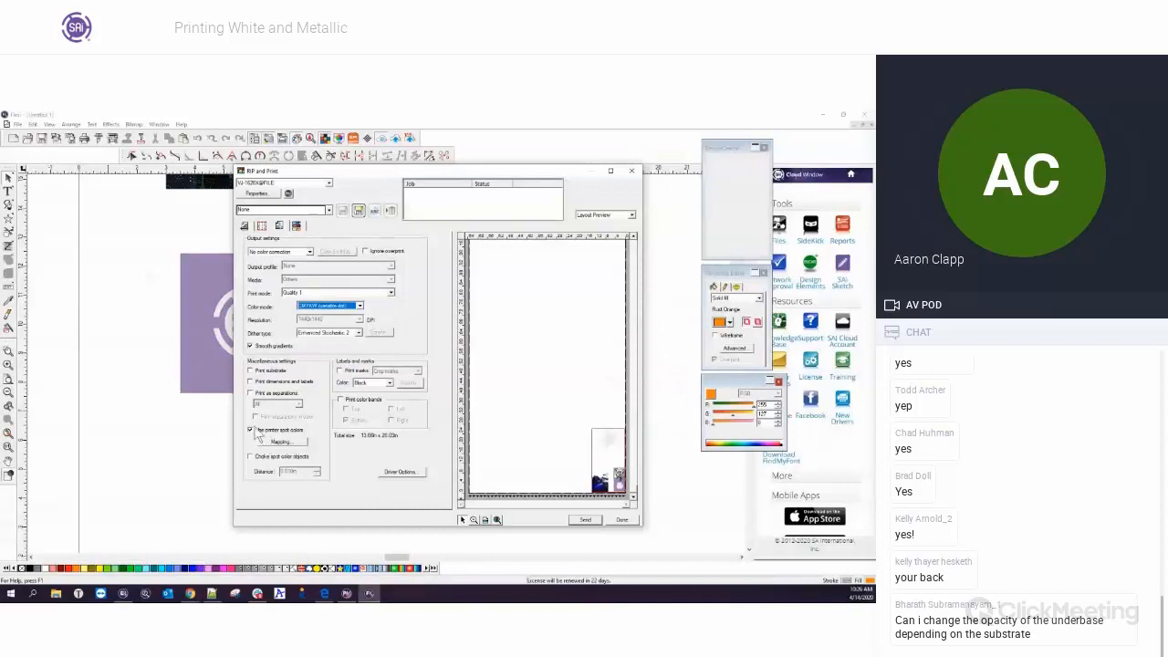
- Try mapping the Finisher spot color to the Spot_White printer color, cancel the mapping, and close the print setup
click(247, 427)
click(280, 442)
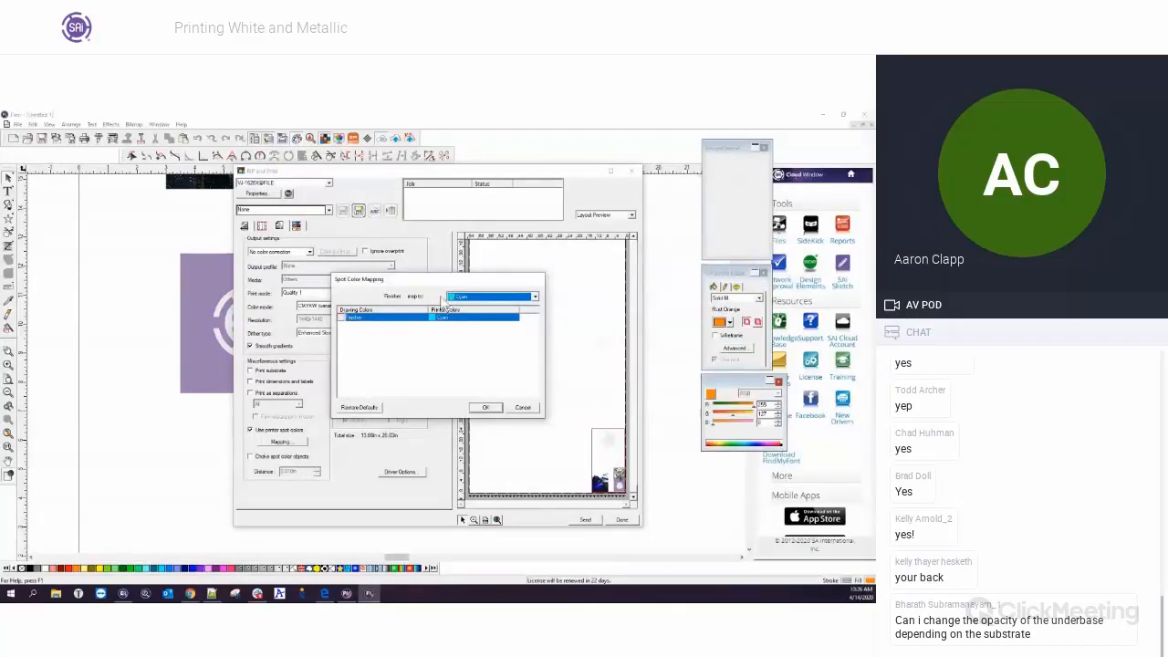
click(538, 301)
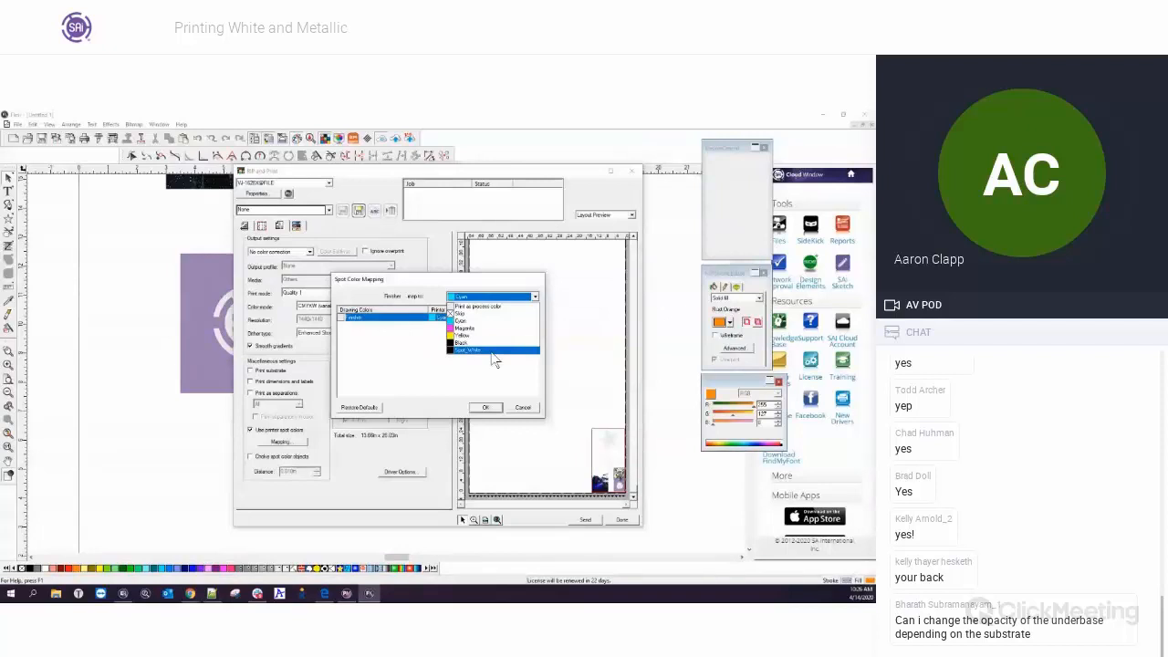
click(492, 352)
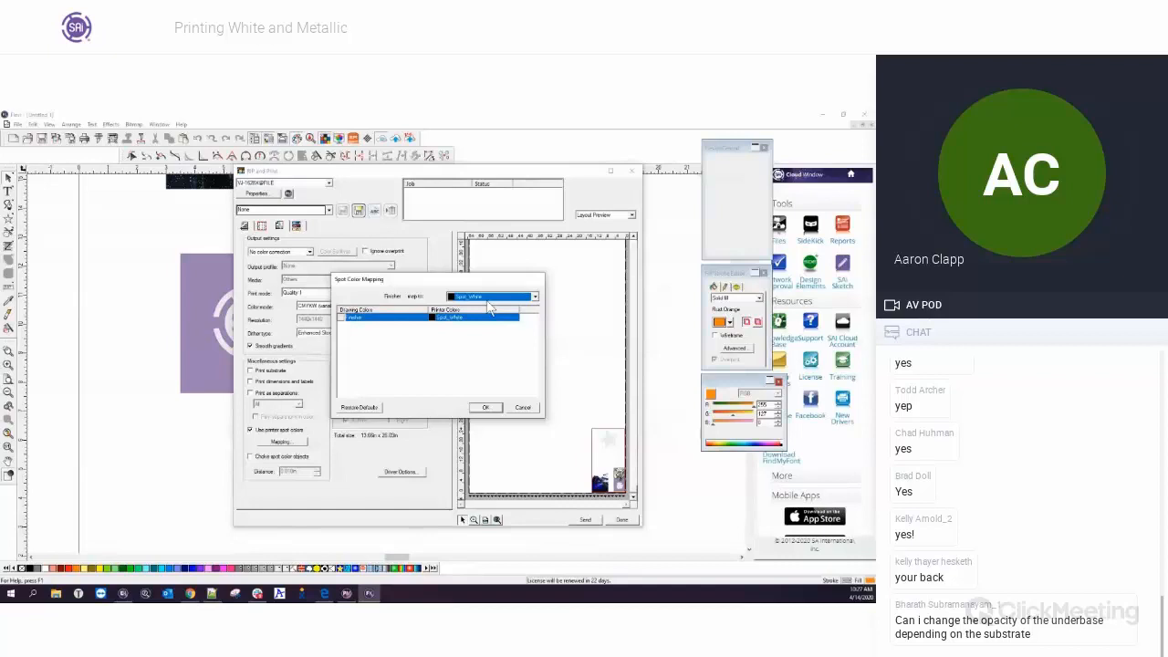
click(522, 410)
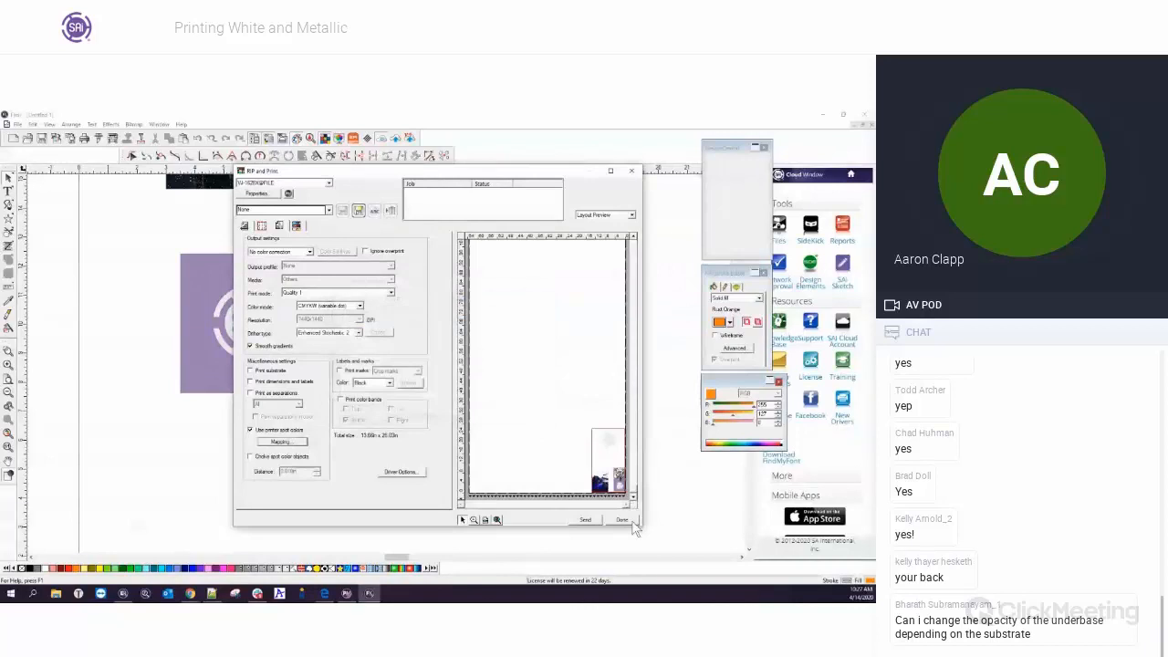
click(628, 520)
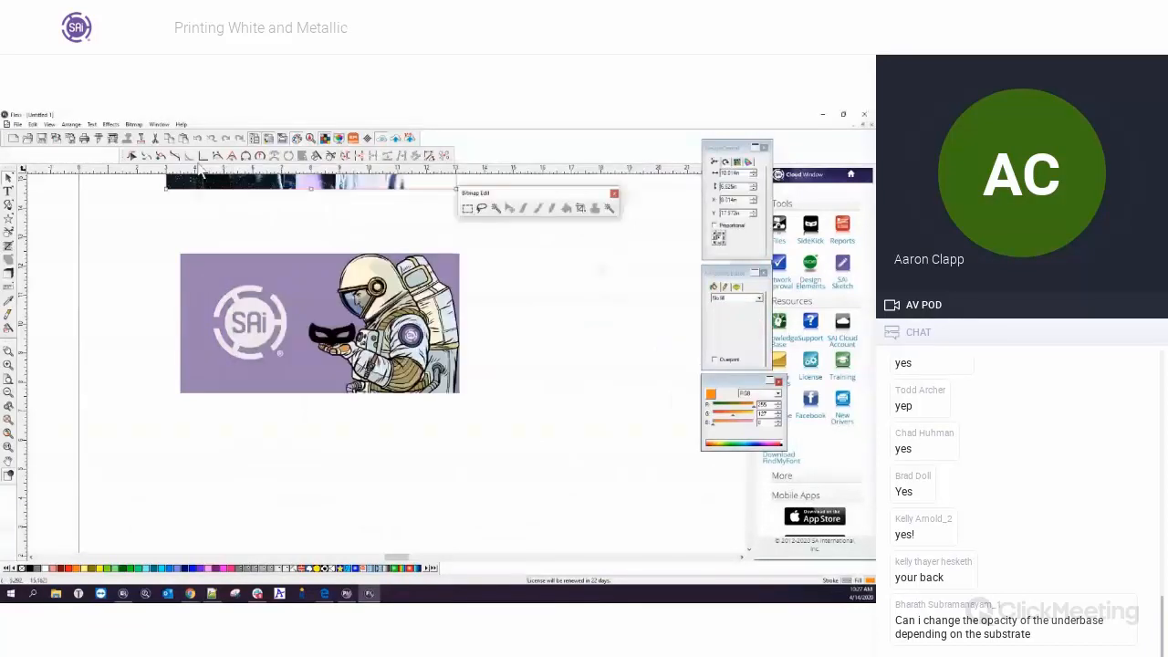
- Try to apply the Solid Underbase effect to the bitmap above the astronaut image
click(111, 125)
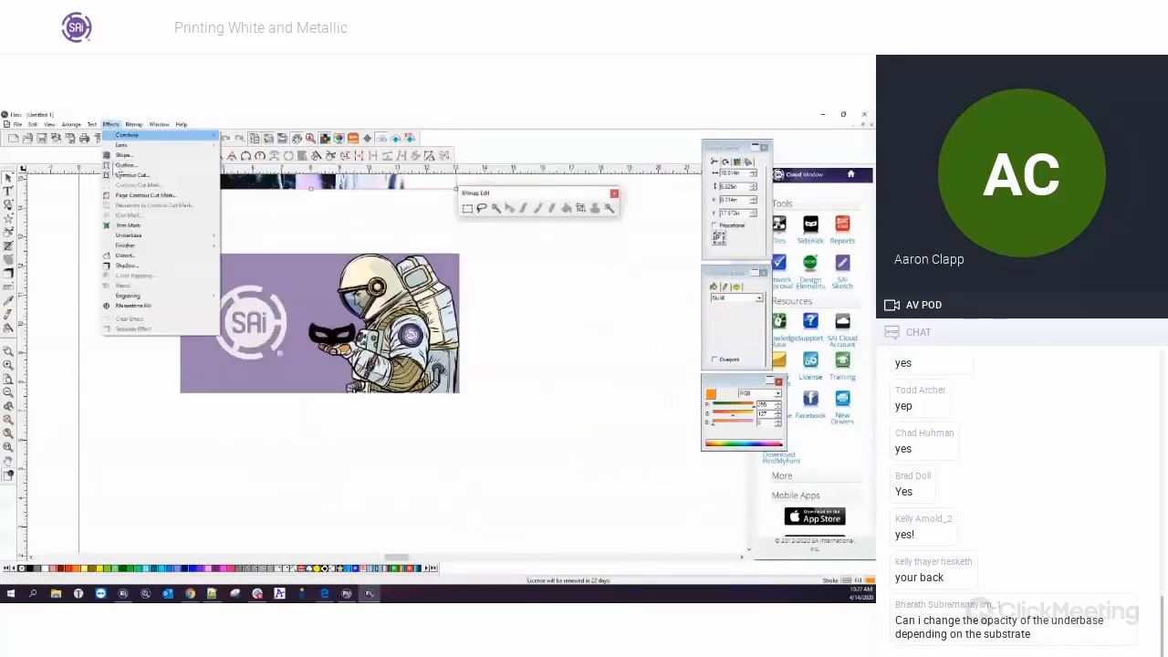
mouse_move(146, 236)
click(245, 237)
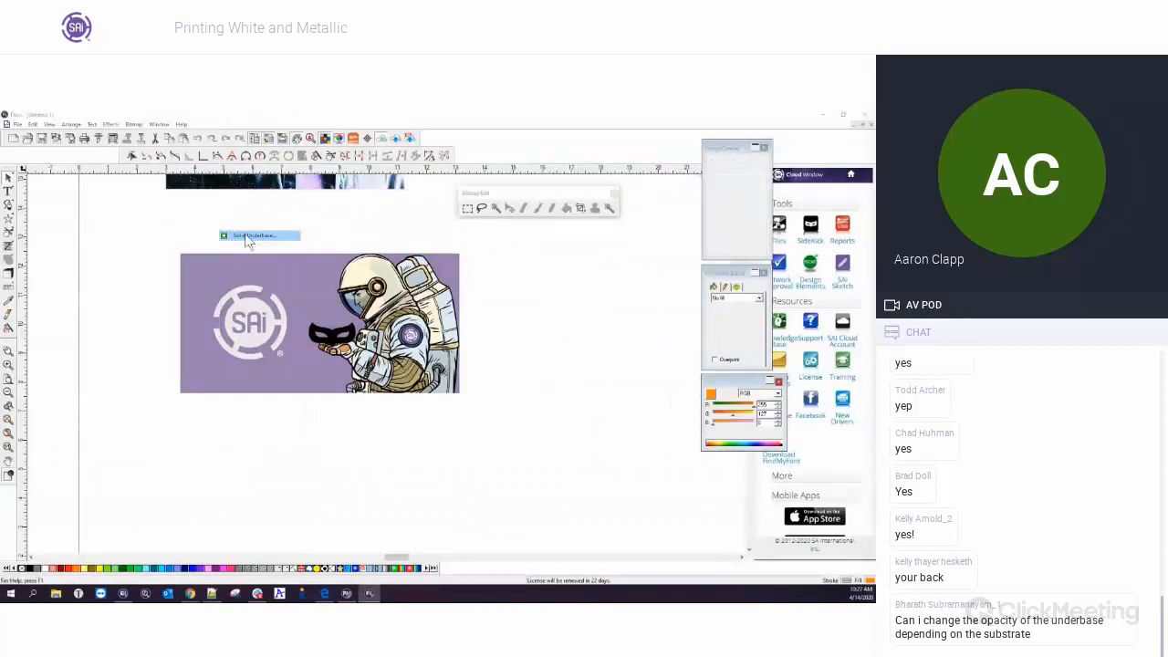
- Check the spot color mapping in the RIP and Print output settings and cancel the mapping dialog
click(114, 139)
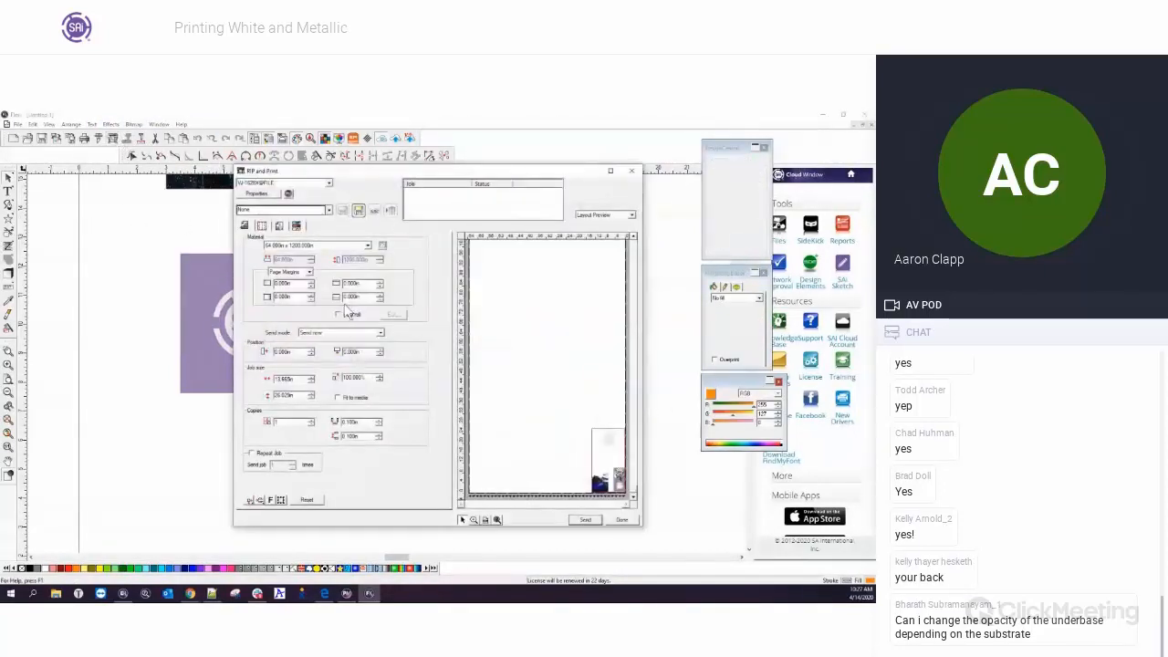
click(279, 227)
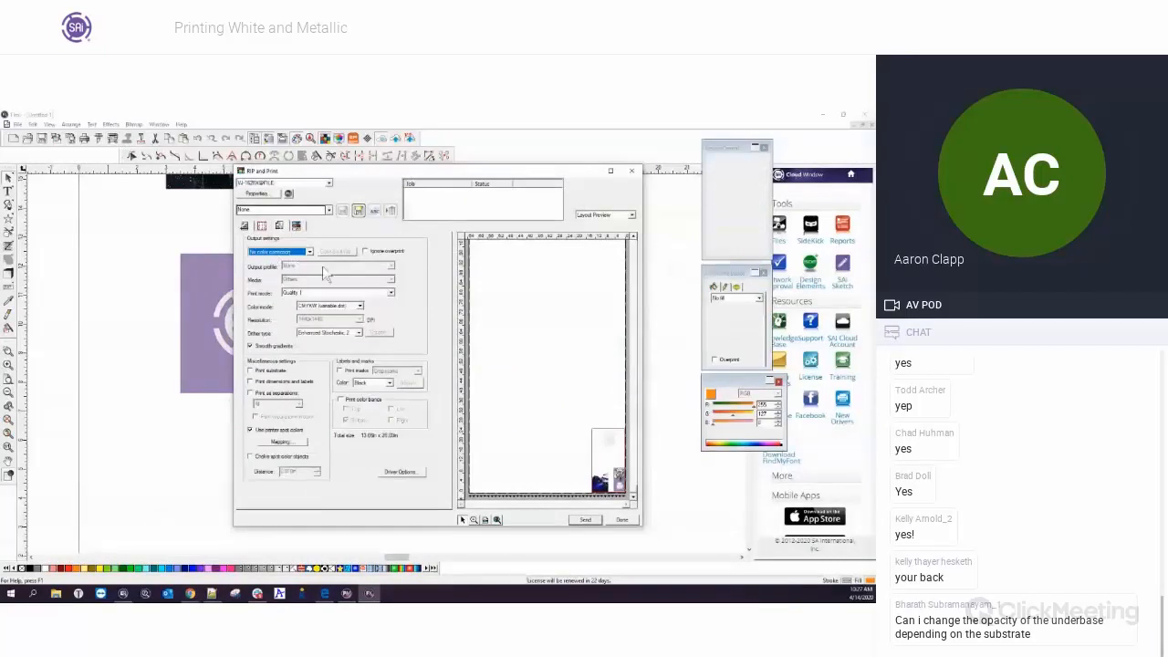
click(280, 441)
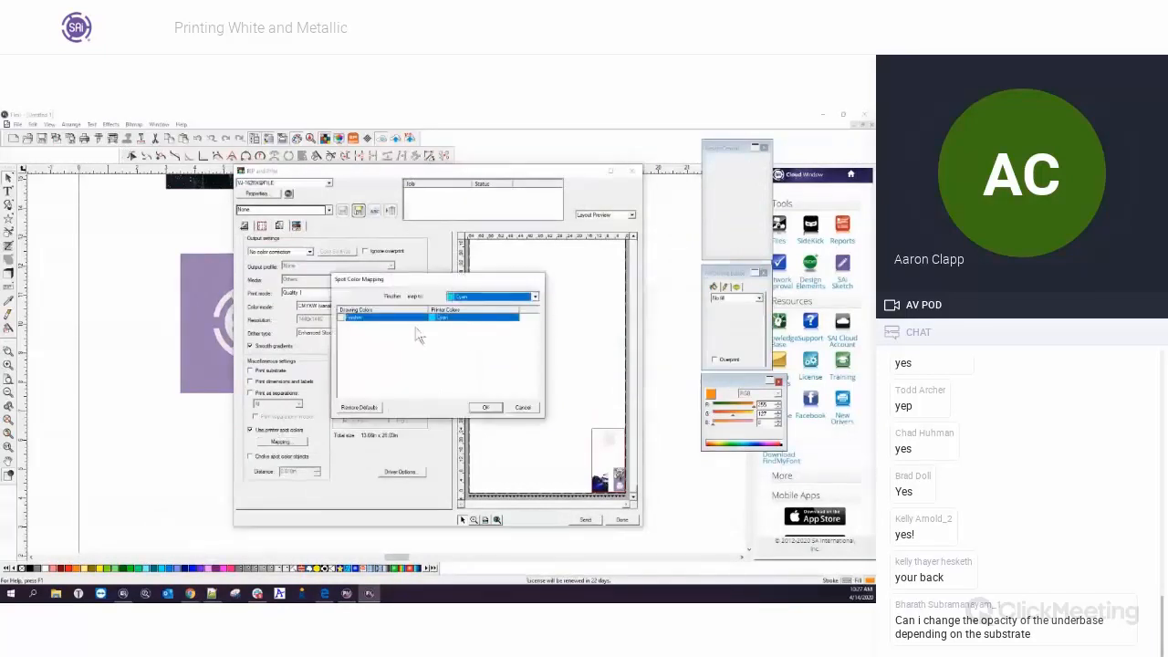
click(522, 408)
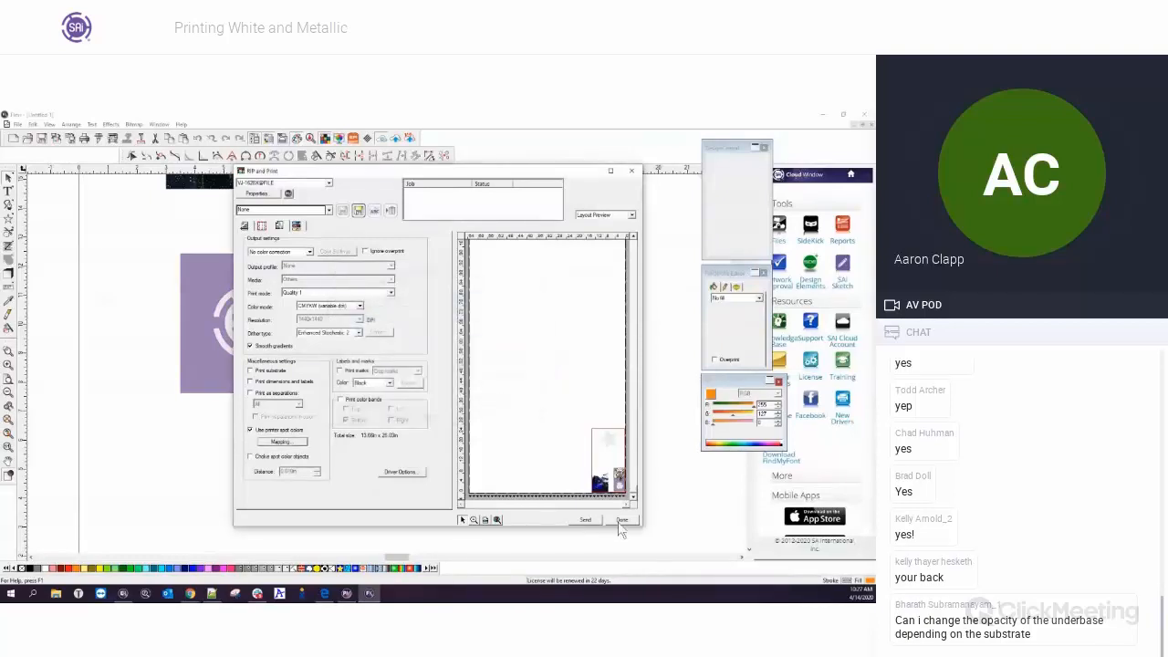
- Close the print setup and apply an Underbase effect to the selected bitmap above the astronaut image
click(620, 520)
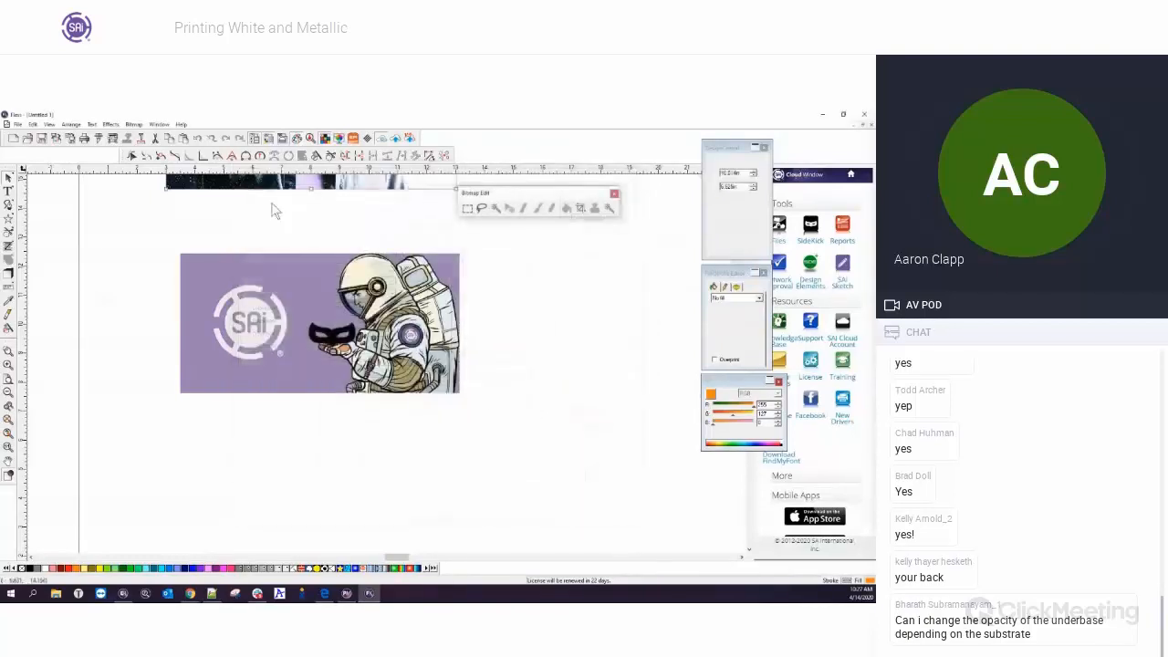
click(111, 124)
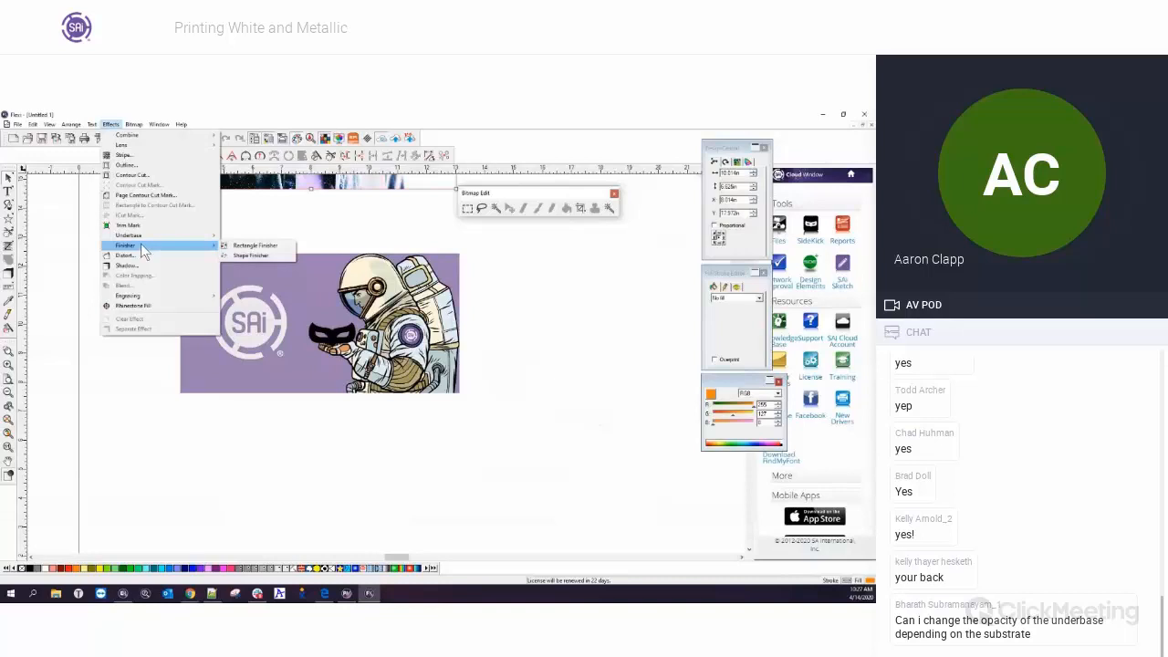
click(156, 235)
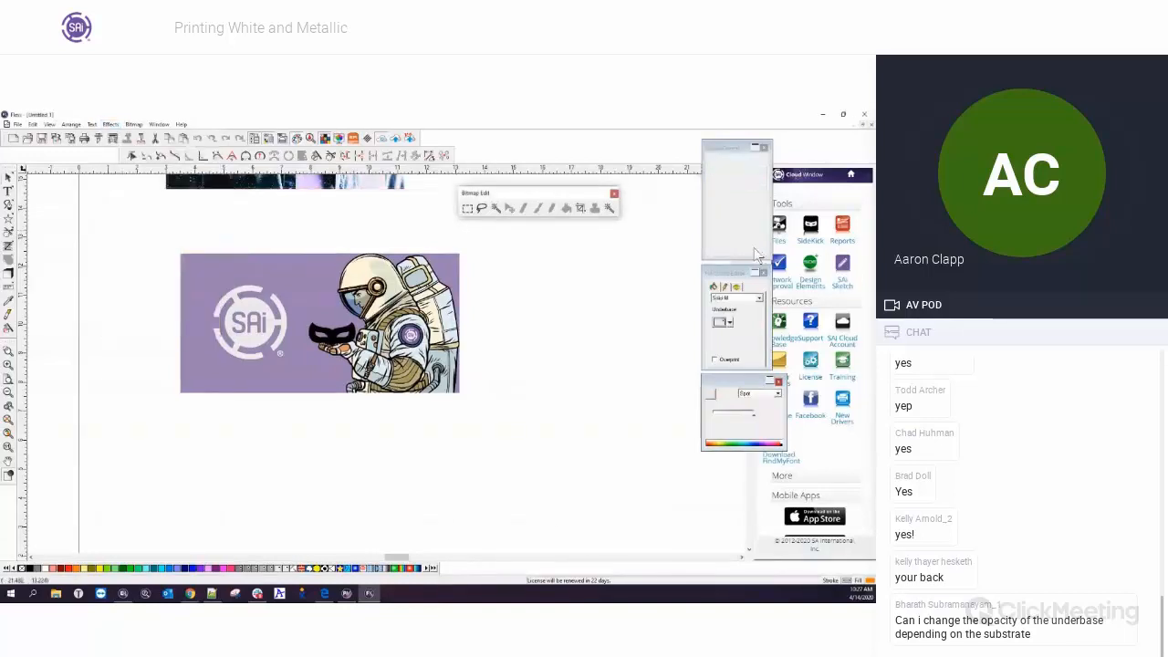
click(607, 322)
- Map the Underbase spot color to the Spot_White printer color in the RIP and Print output settings
click(113, 139)
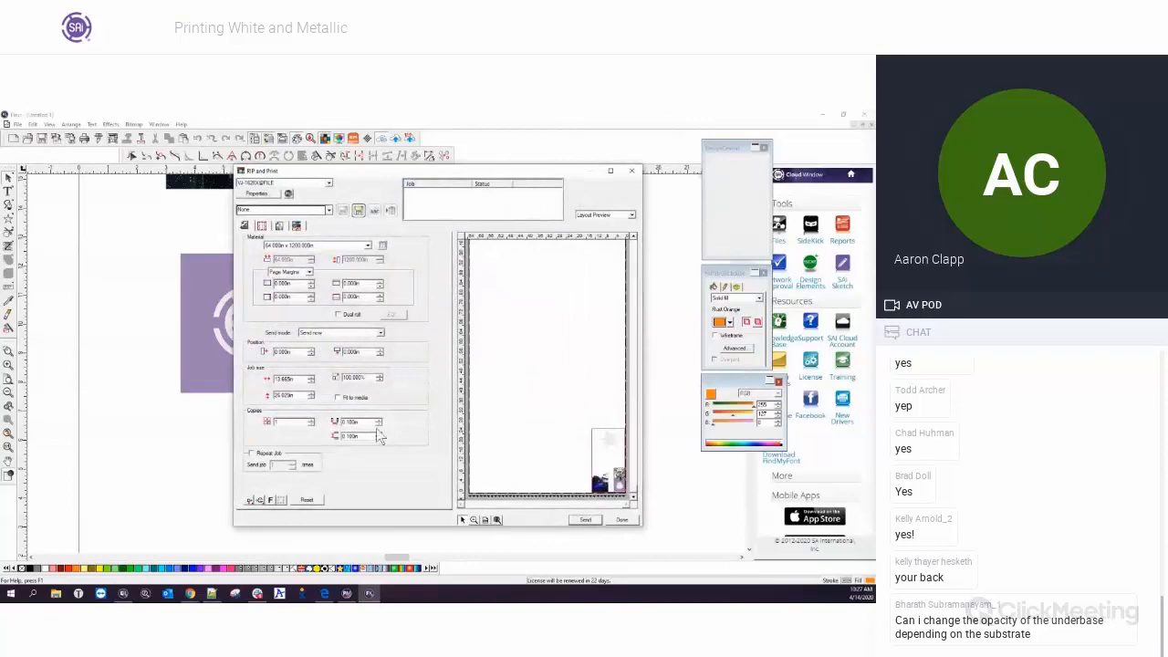
click(279, 225)
click(280, 442)
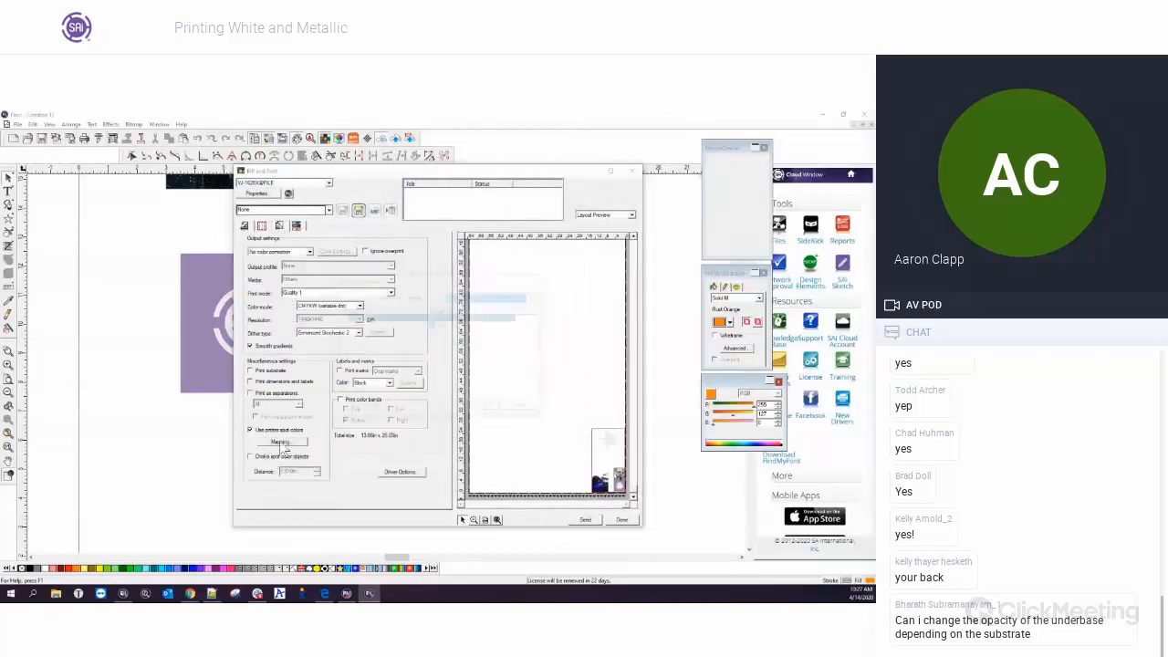
click(354, 320)
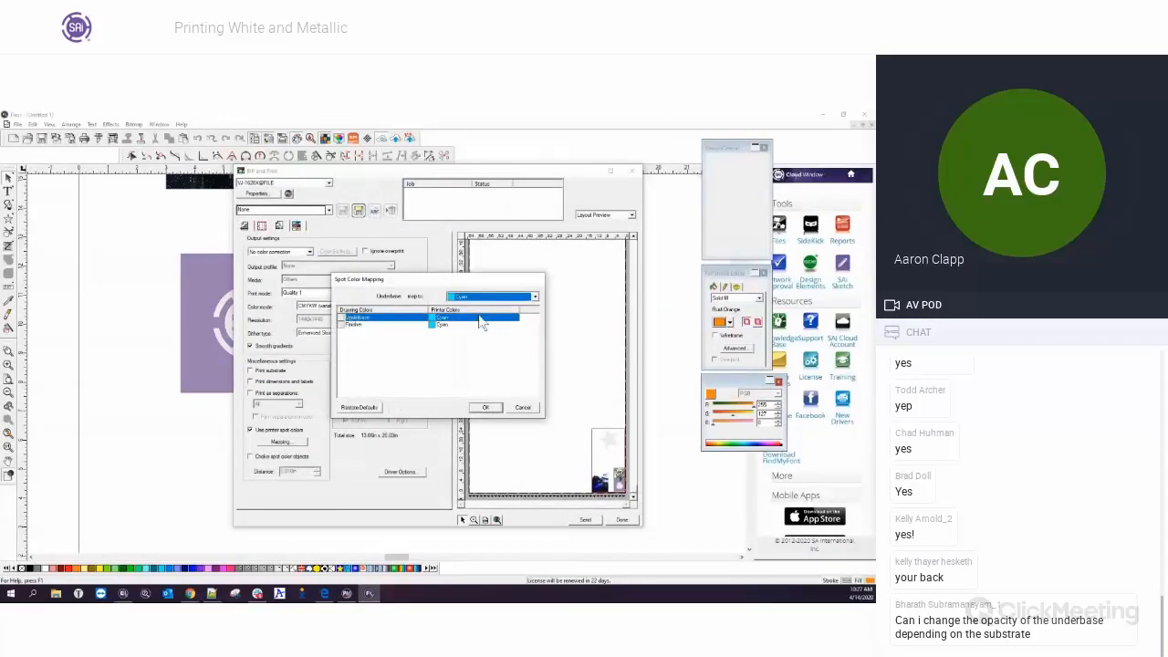
click(536, 298)
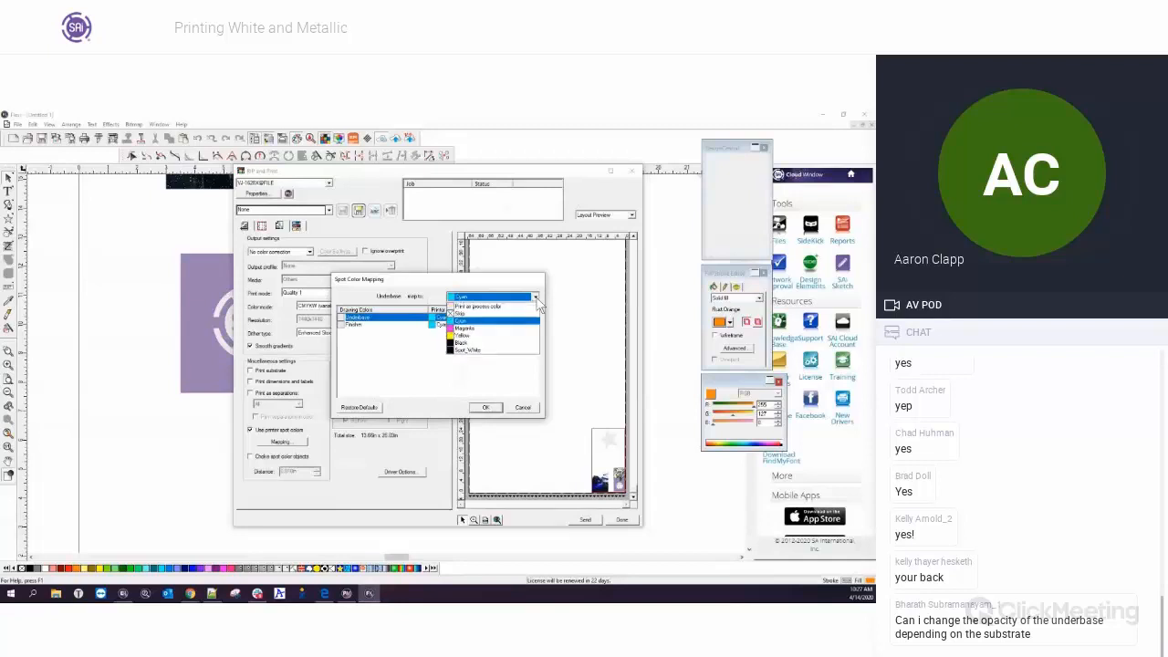
click(494, 349)
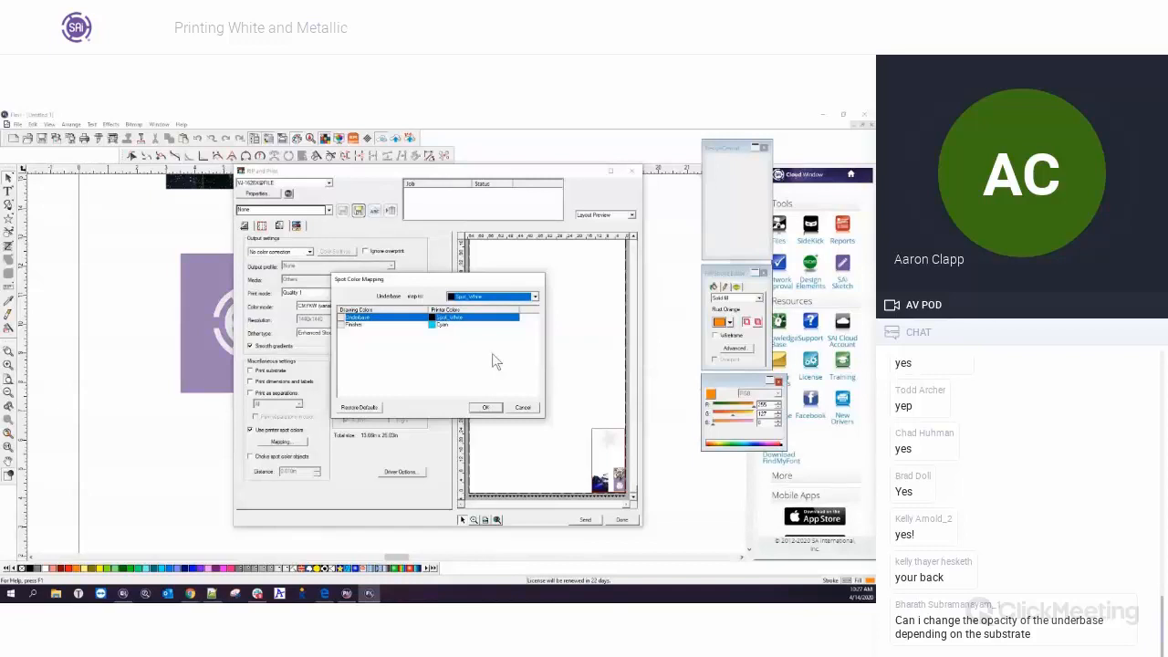
click(487, 408)
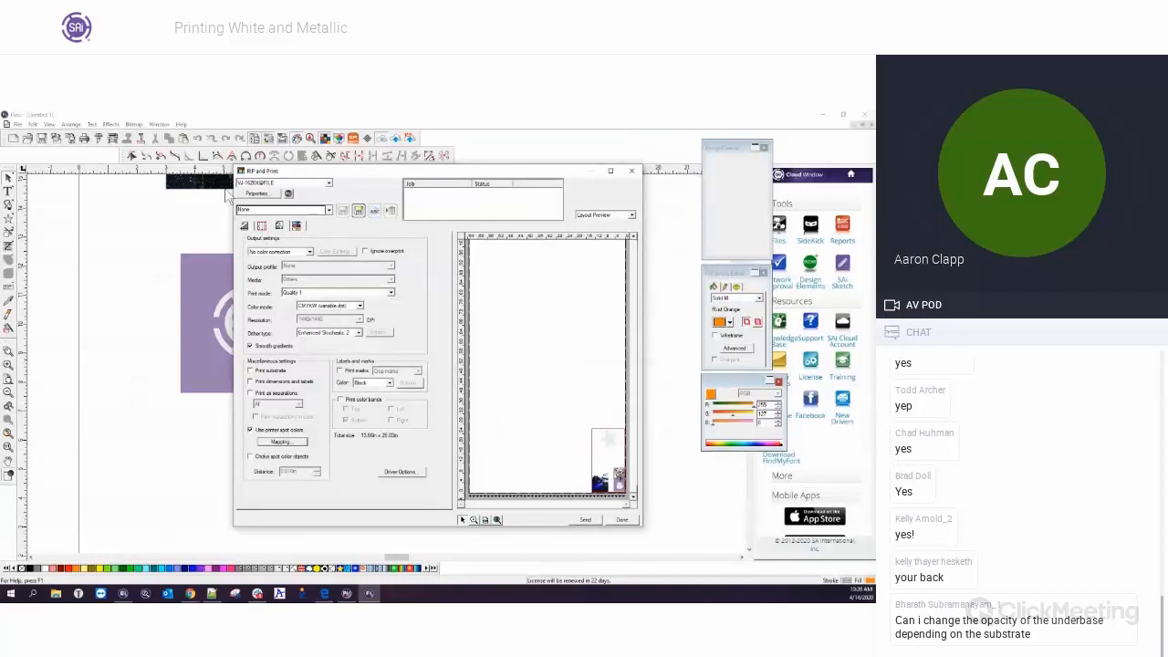
- Open the White and Metallic options of the printer driver and examine the White modes and white print counts
click(402, 473)
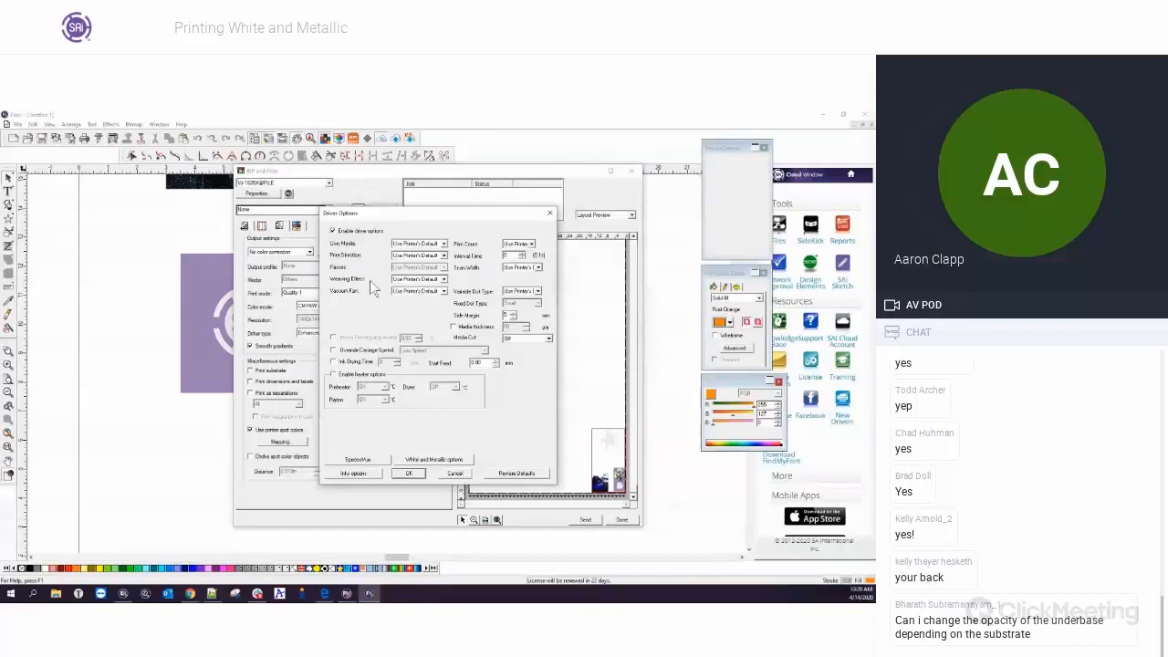
click(439, 461)
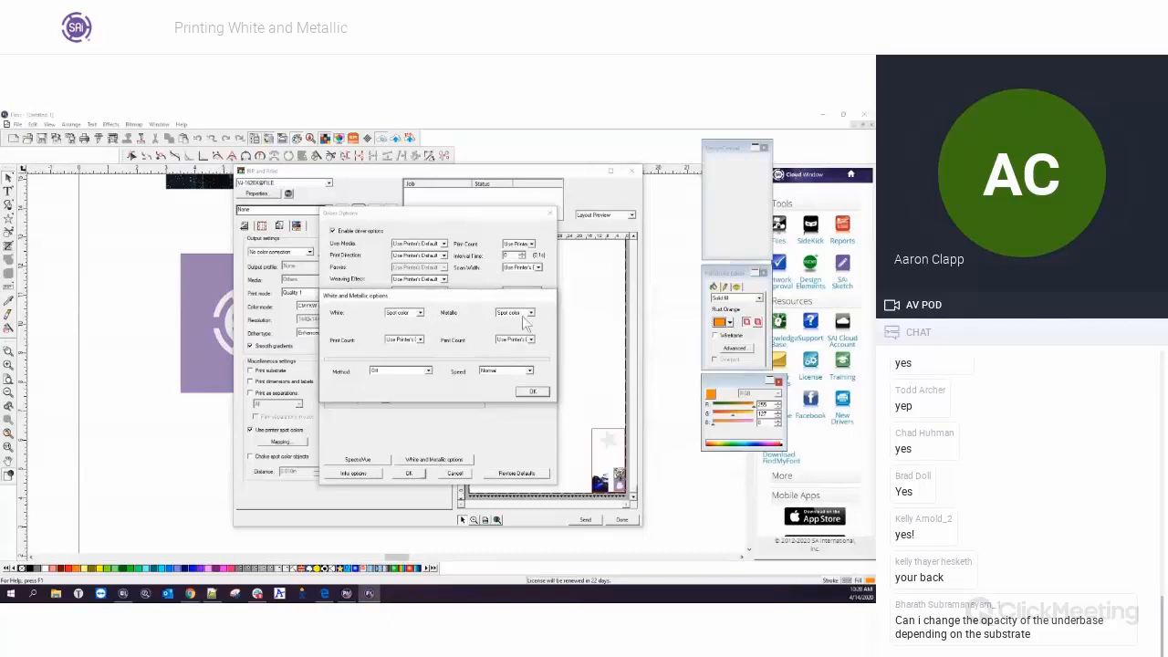
click(420, 313)
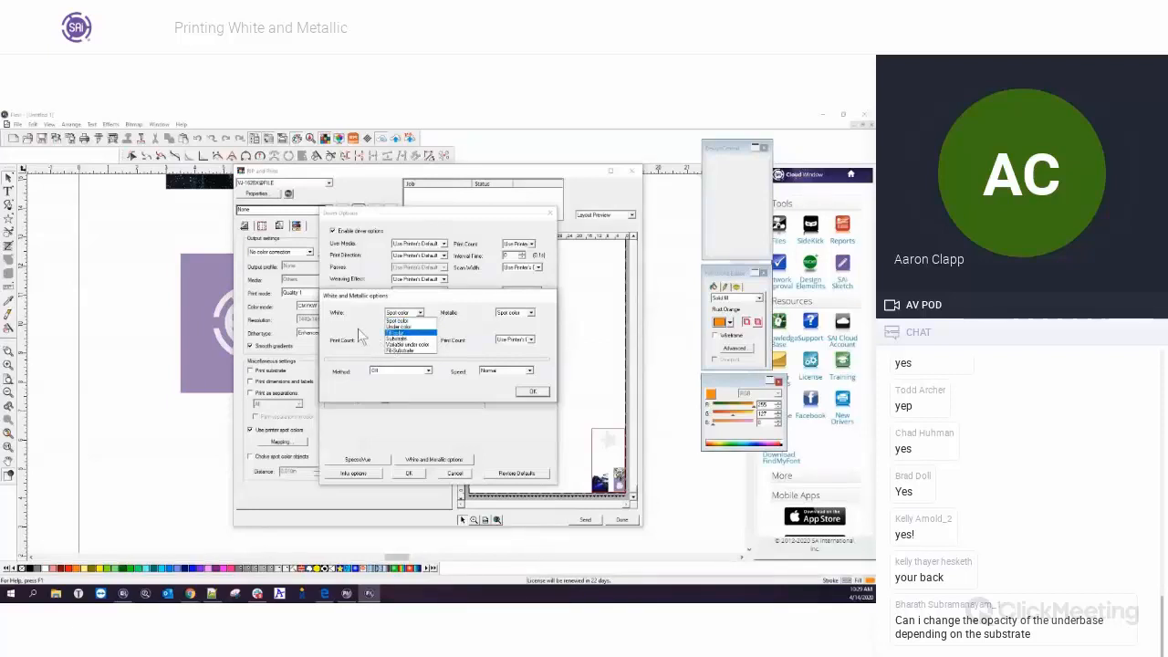
click(359, 329)
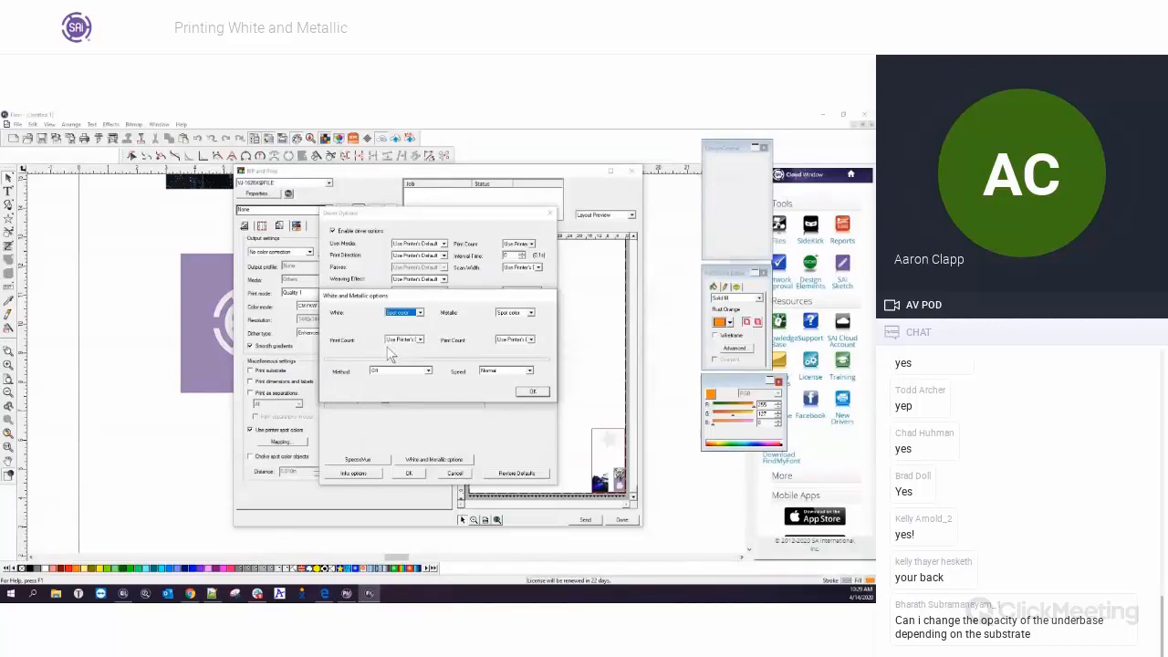
click(408, 339)
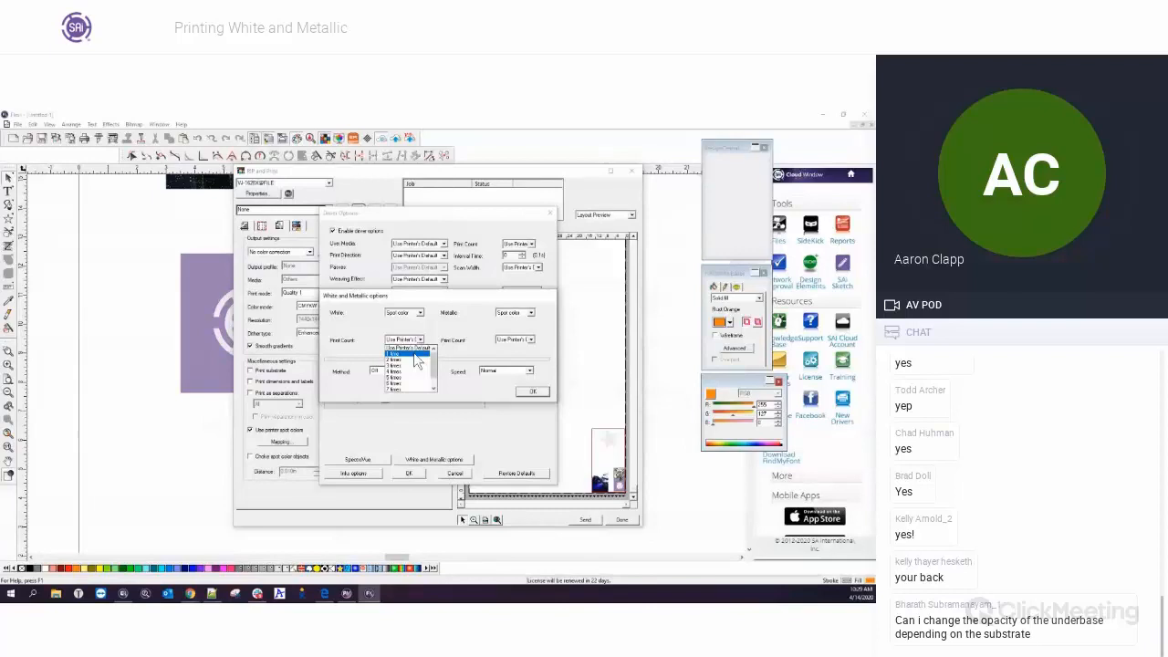
click(471, 386)
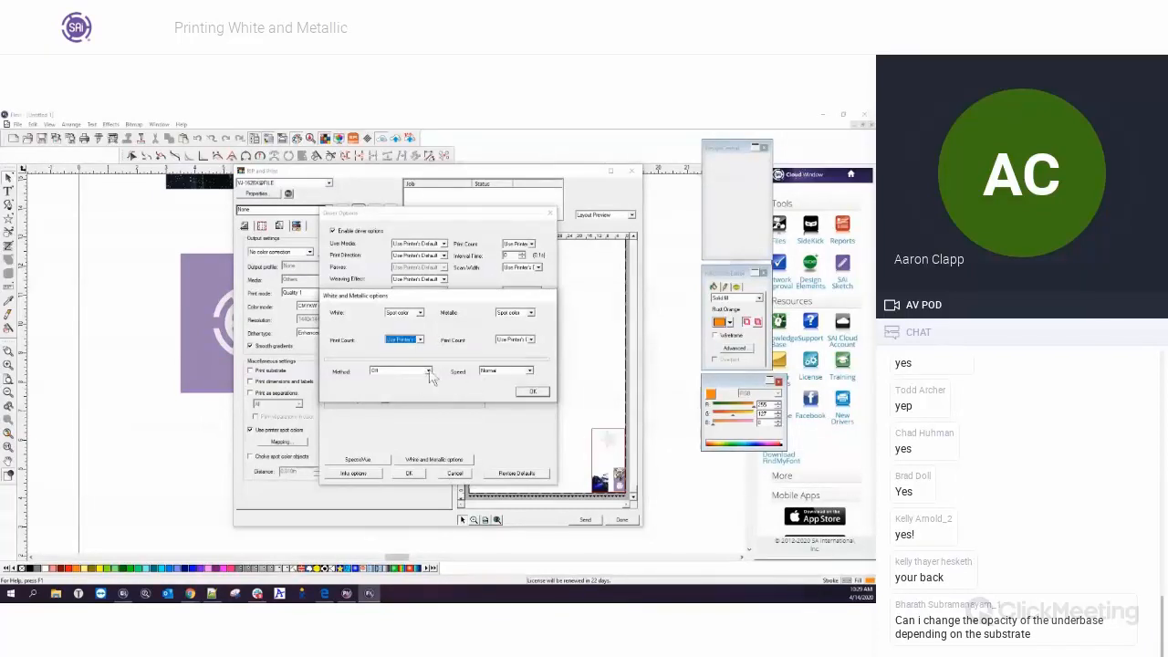
- Examine the available white and metallic layering methods, then close the driver options
click(429, 372)
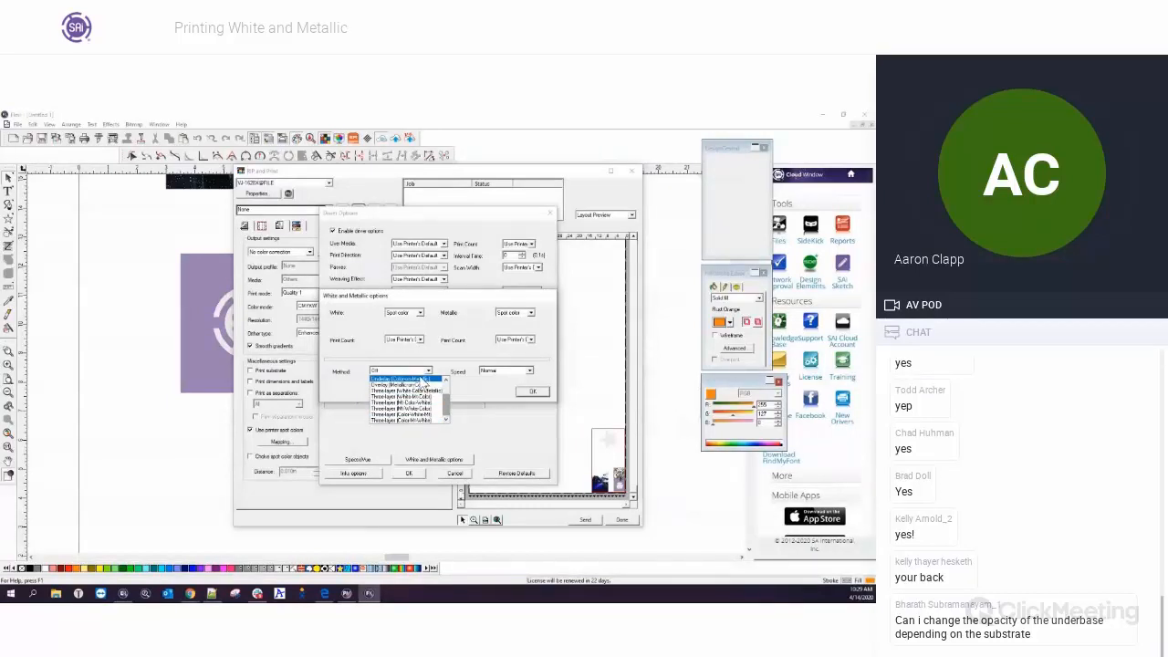
drag(447, 402, 443, 390)
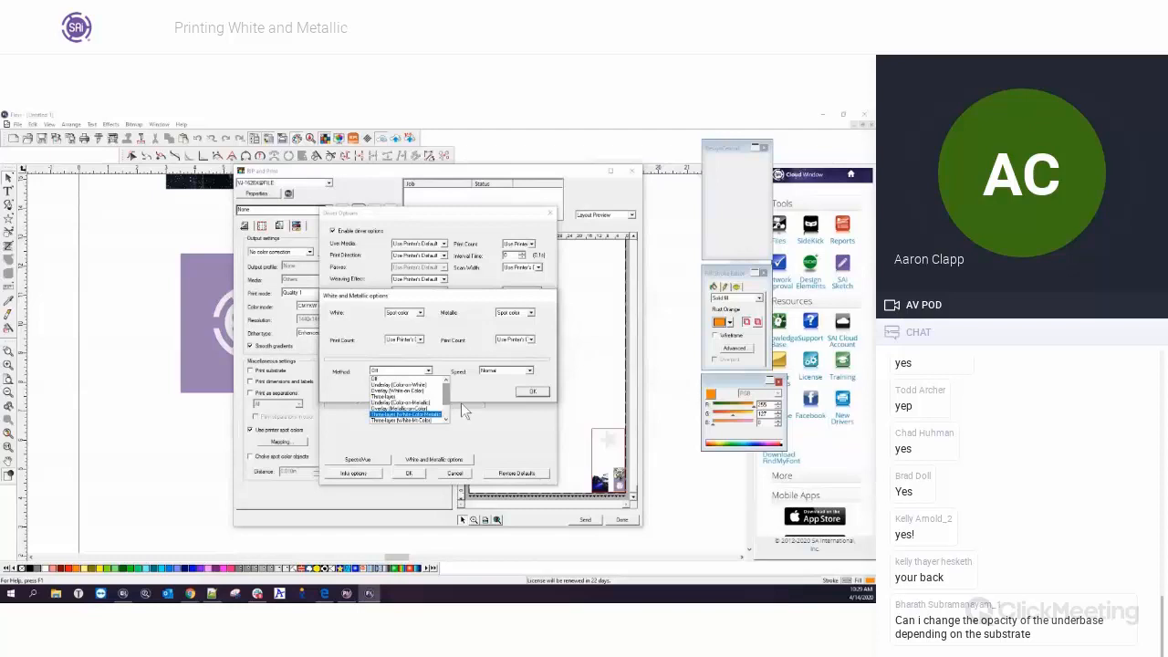
click(526, 392)
click(408, 472)
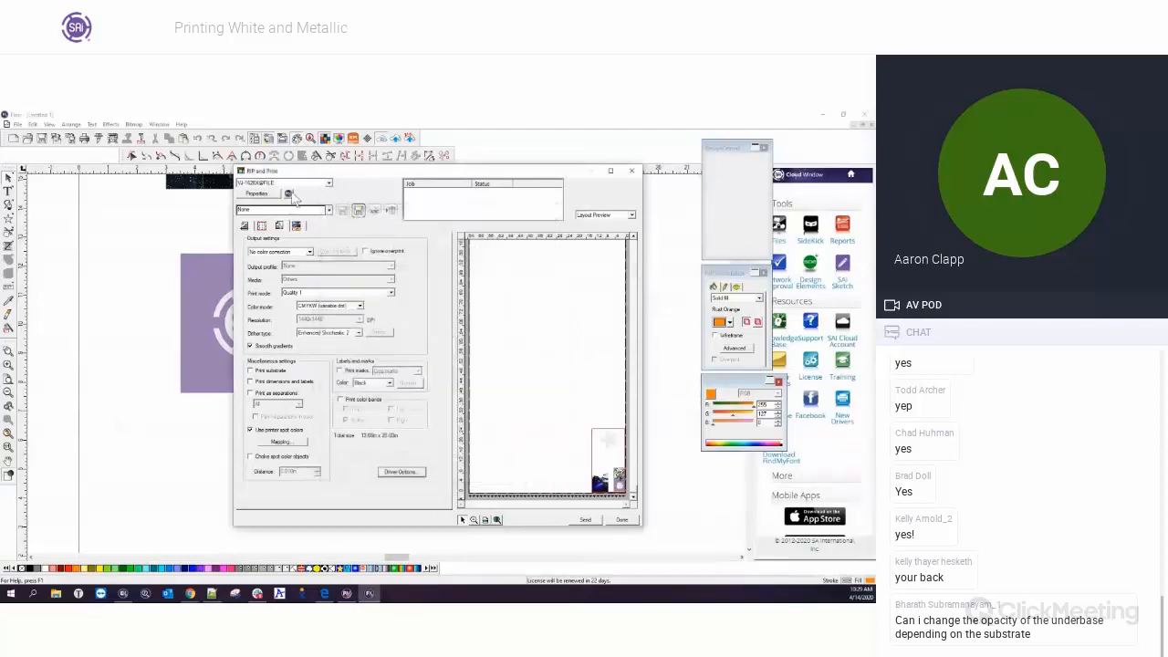
- Switch the output printer to the SOLJET PRO 4 XR-640, disable Ignore overprint and enable the use of printer spot colors
click(331, 183)
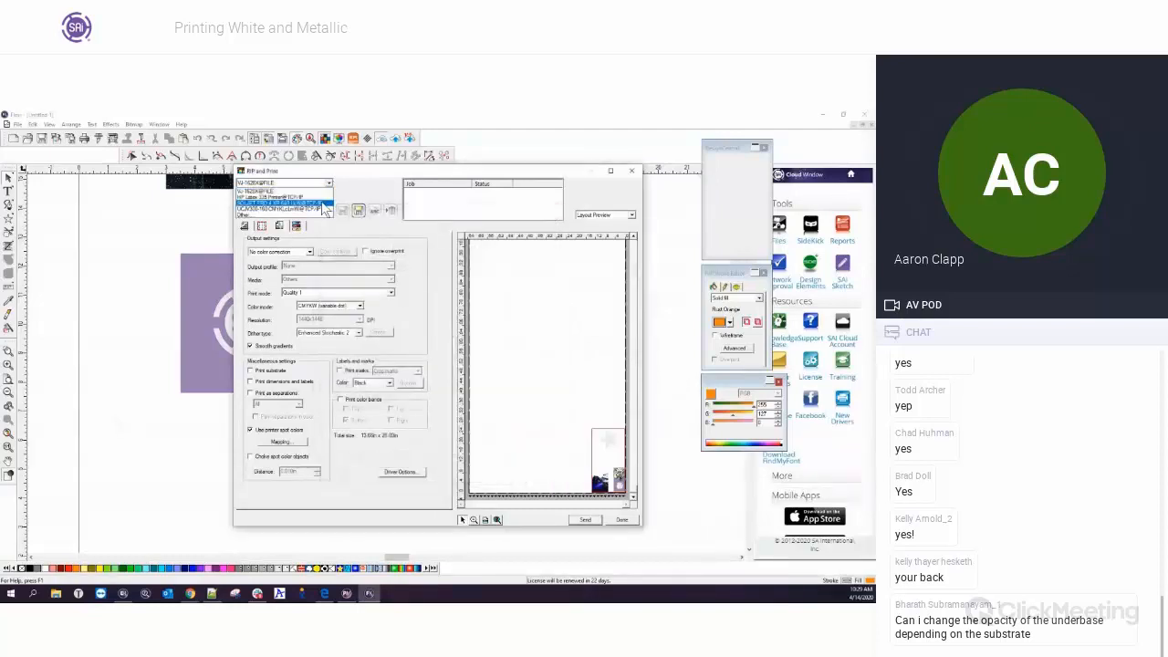
click(322, 204)
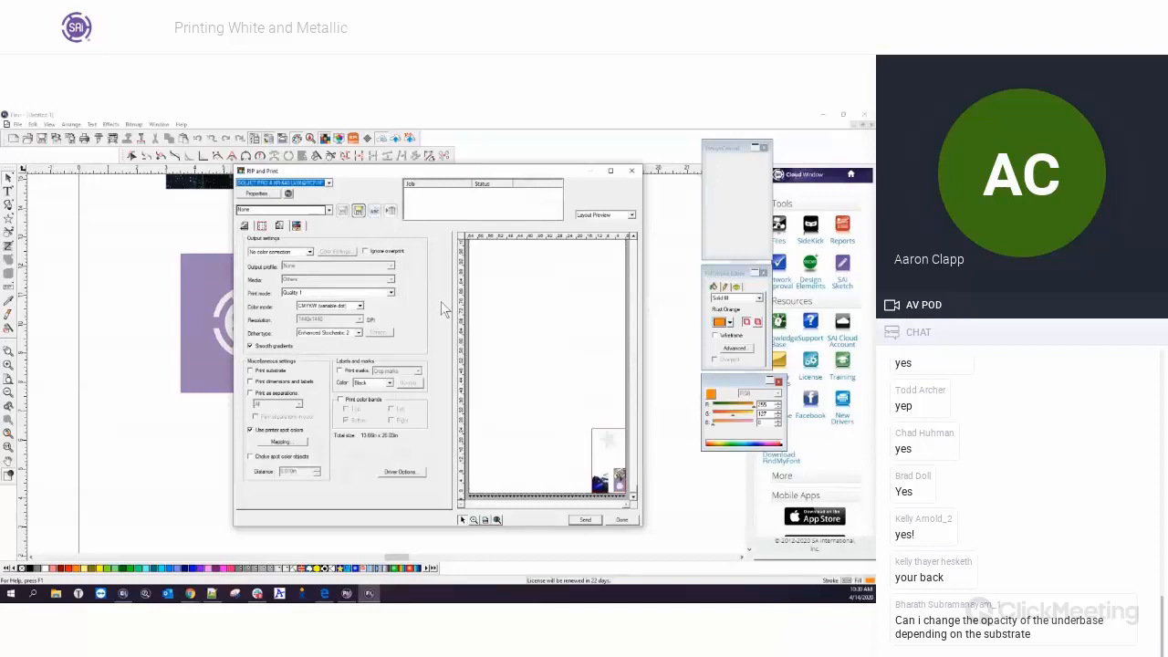
click(366, 252)
click(251, 430)
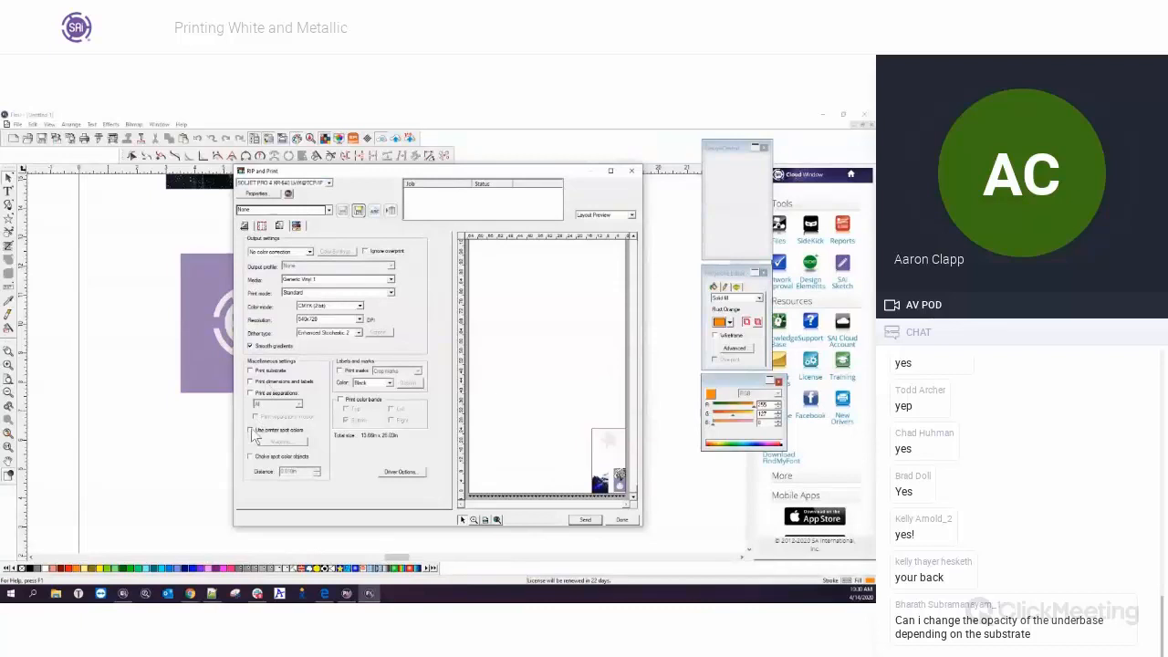
- Examine which printer colors are available for the Finisher spot color and cancel the mapping dialog
click(294, 442)
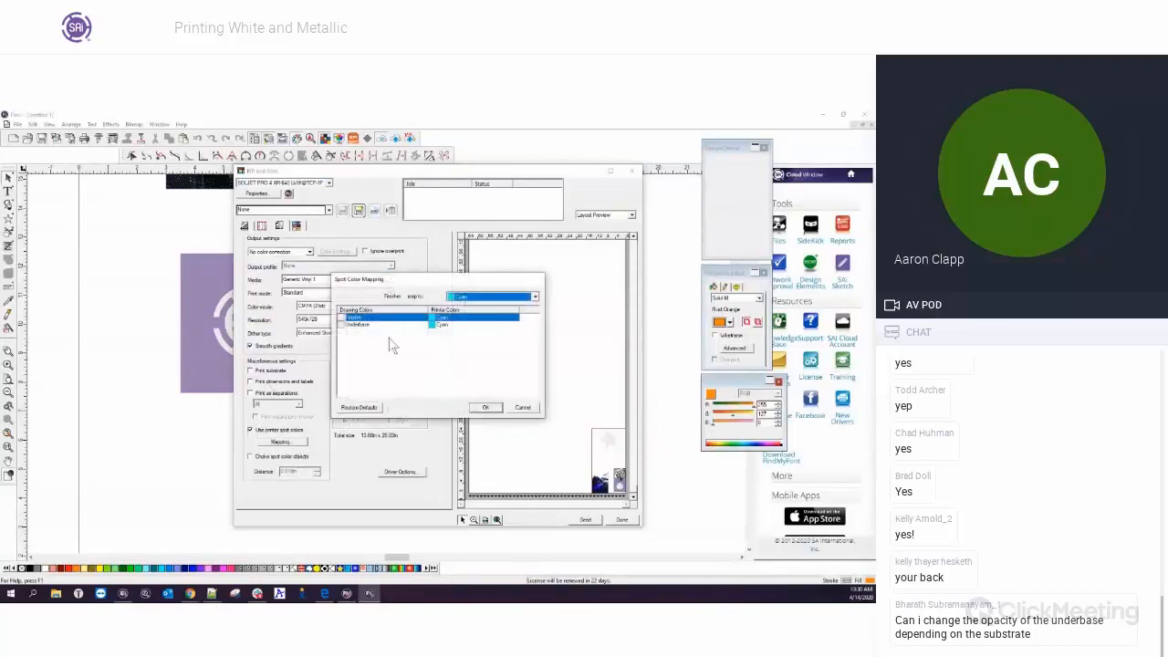
click(535, 297)
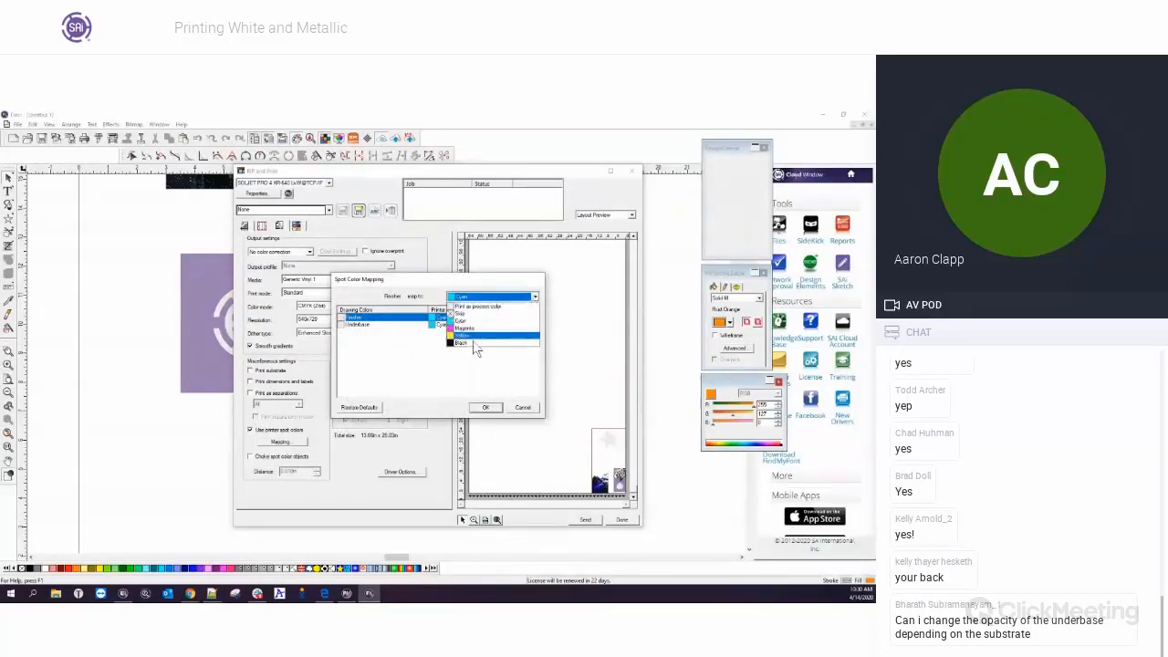
click(436, 360)
click(522, 408)
- Set the color mode to CMYKLcLmLkMt (2bit) and map the Finisher spot color to Metallic Silver
click(351, 306)
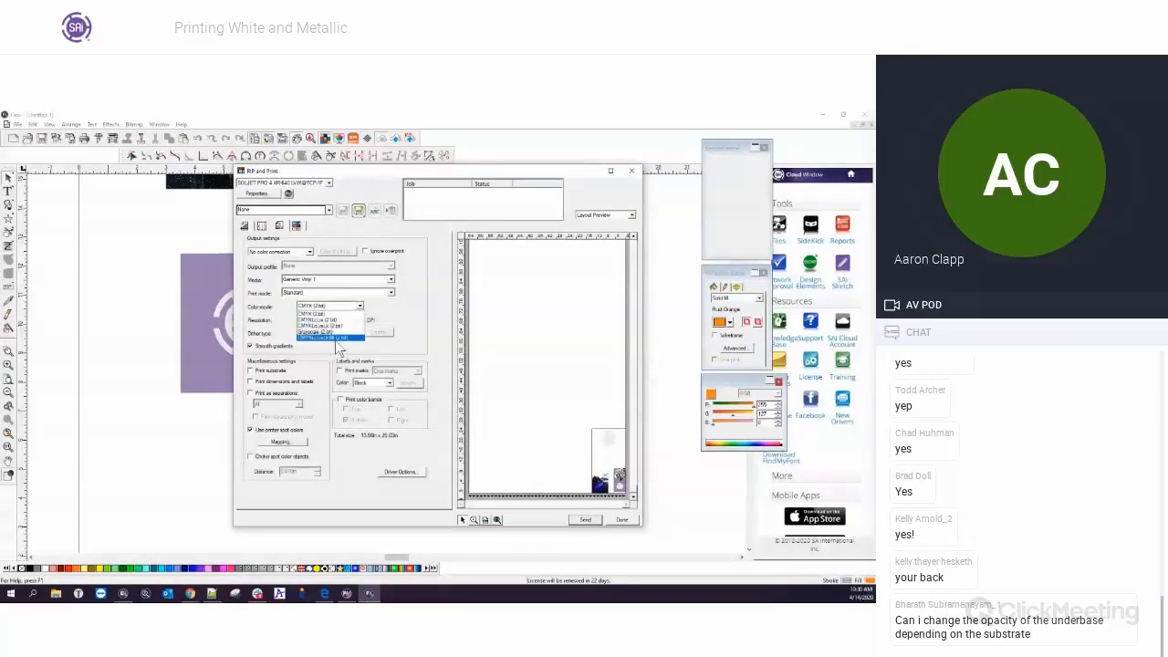
click(336, 340)
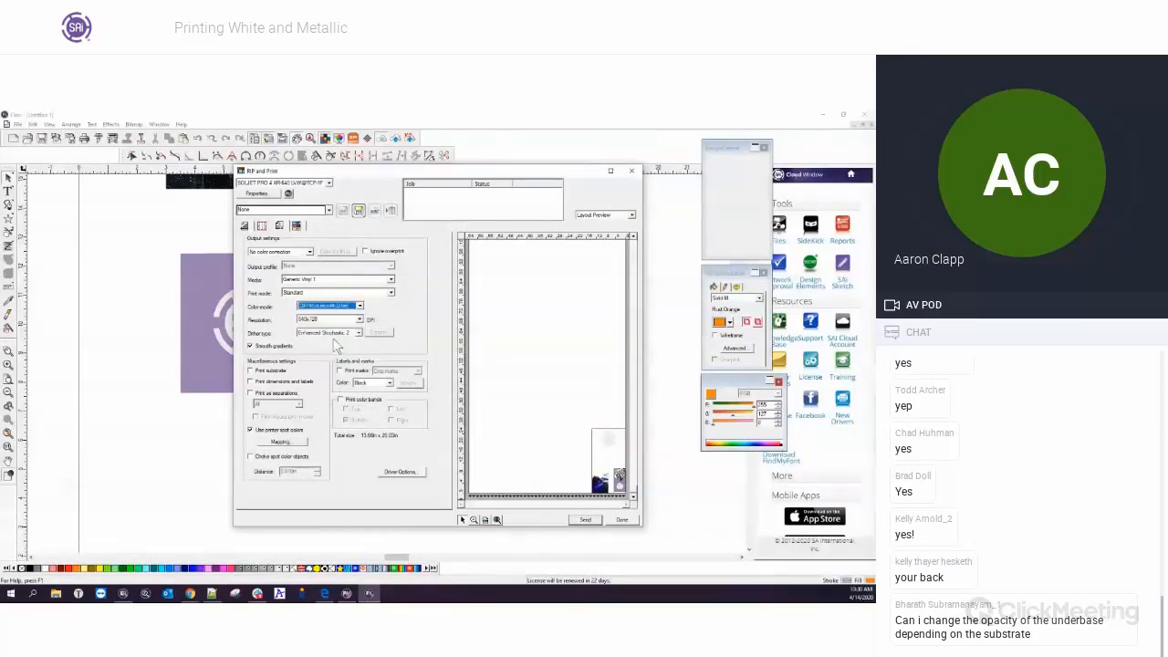
click(282, 442)
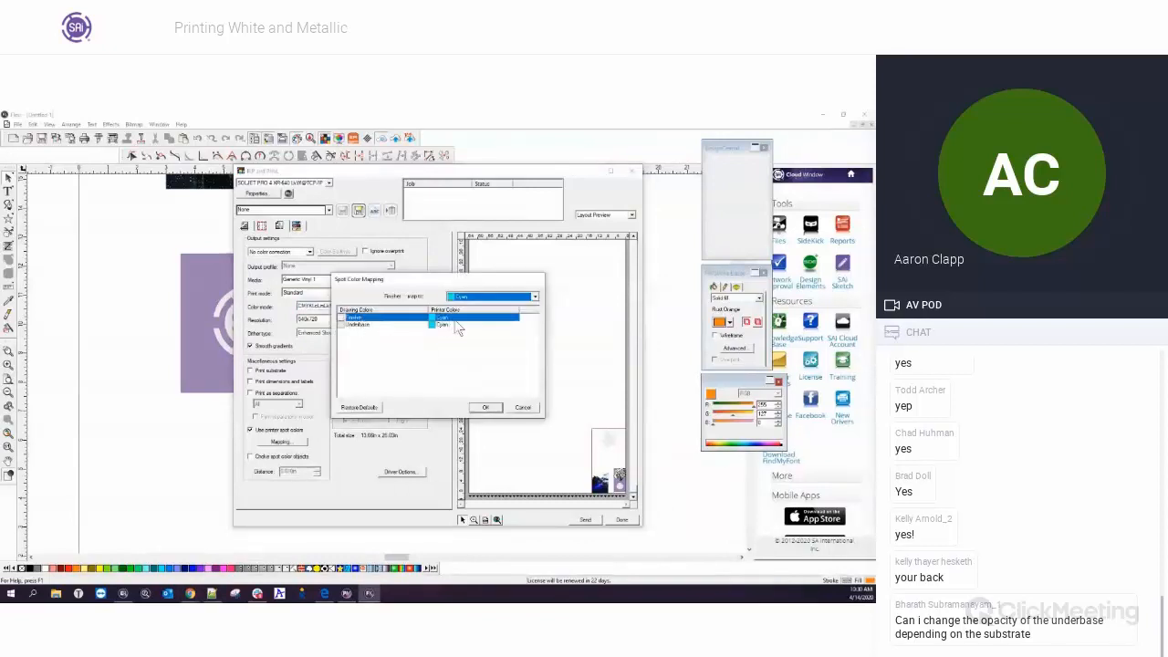
click(534, 297)
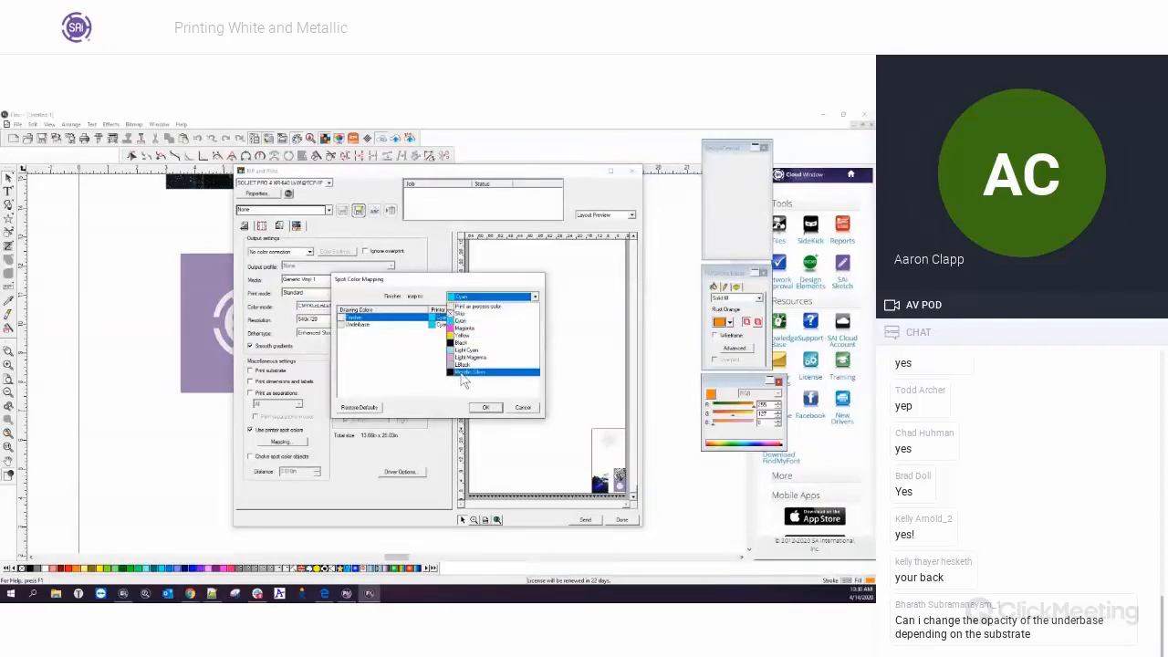
click(463, 378)
click(487, 409)
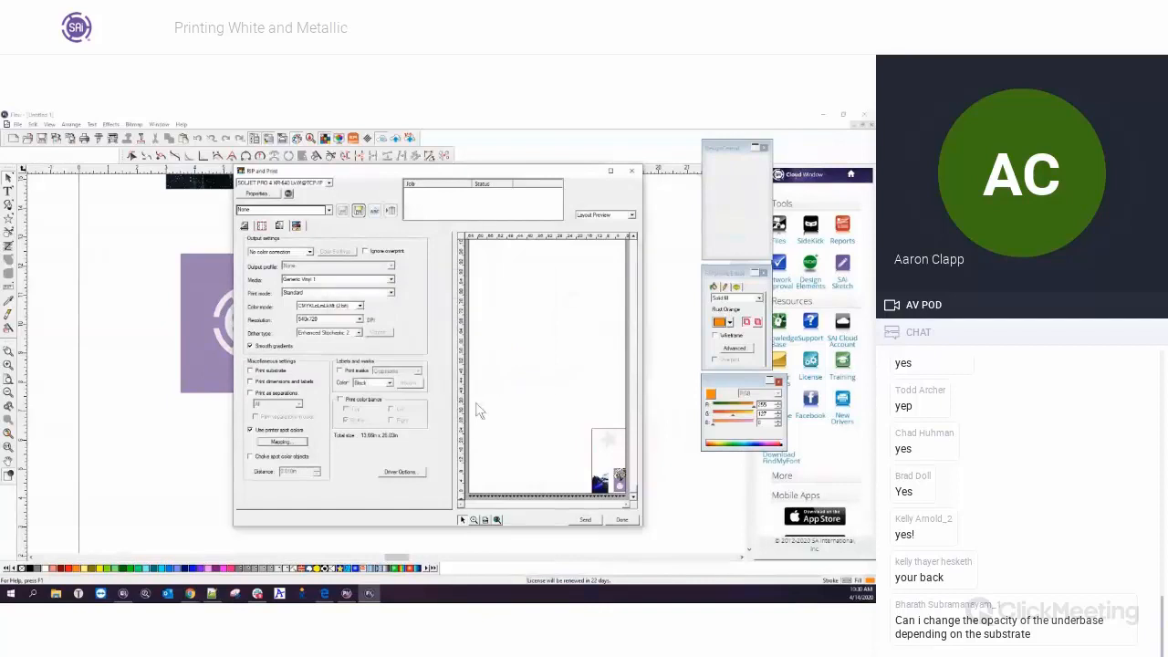
- Examine the metallic settings in the SOLJET driver options and close the dialog with Spot color kept
click(400, 471)
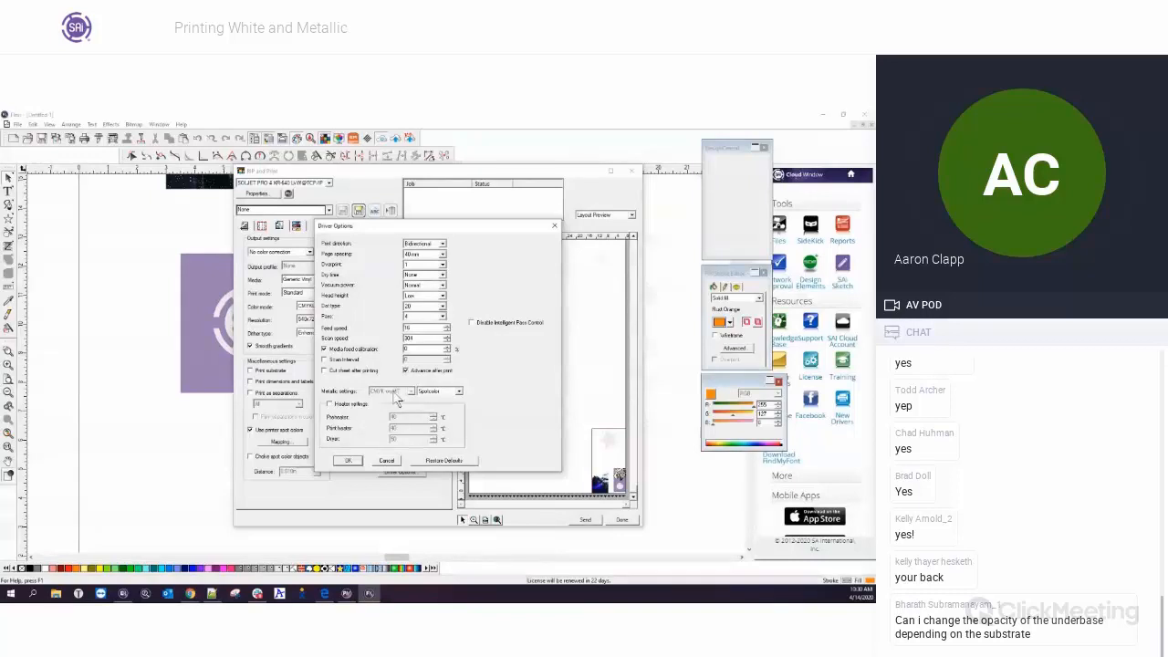
click(460, 392)
scroll(461, 417, down, 1)
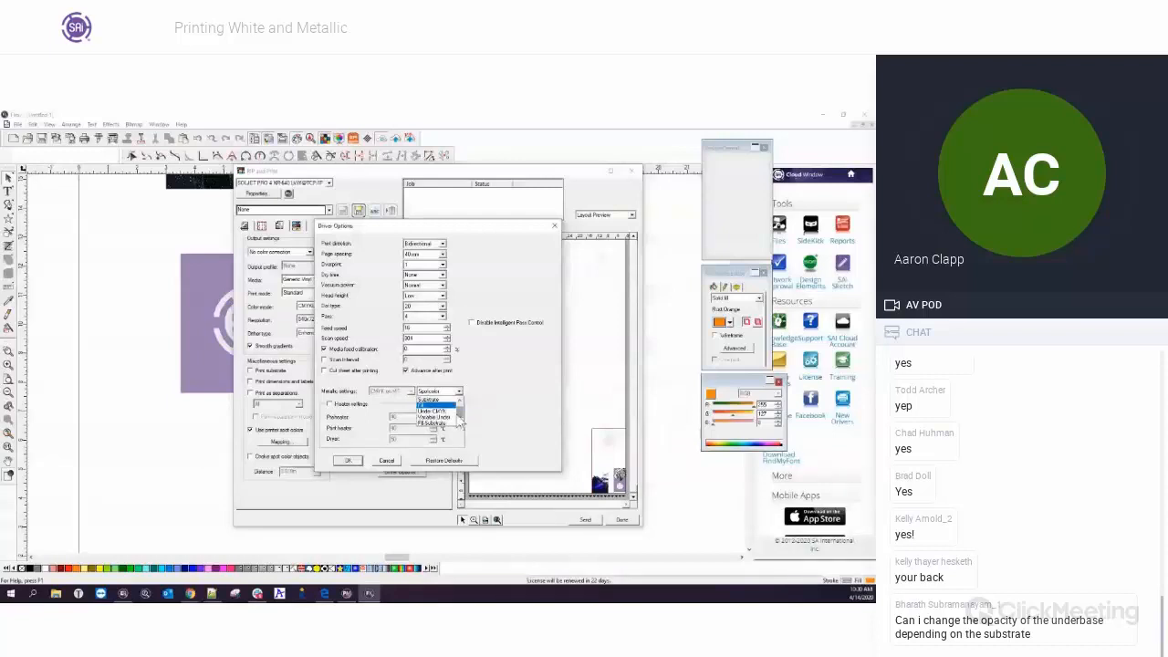
click(485, 410)
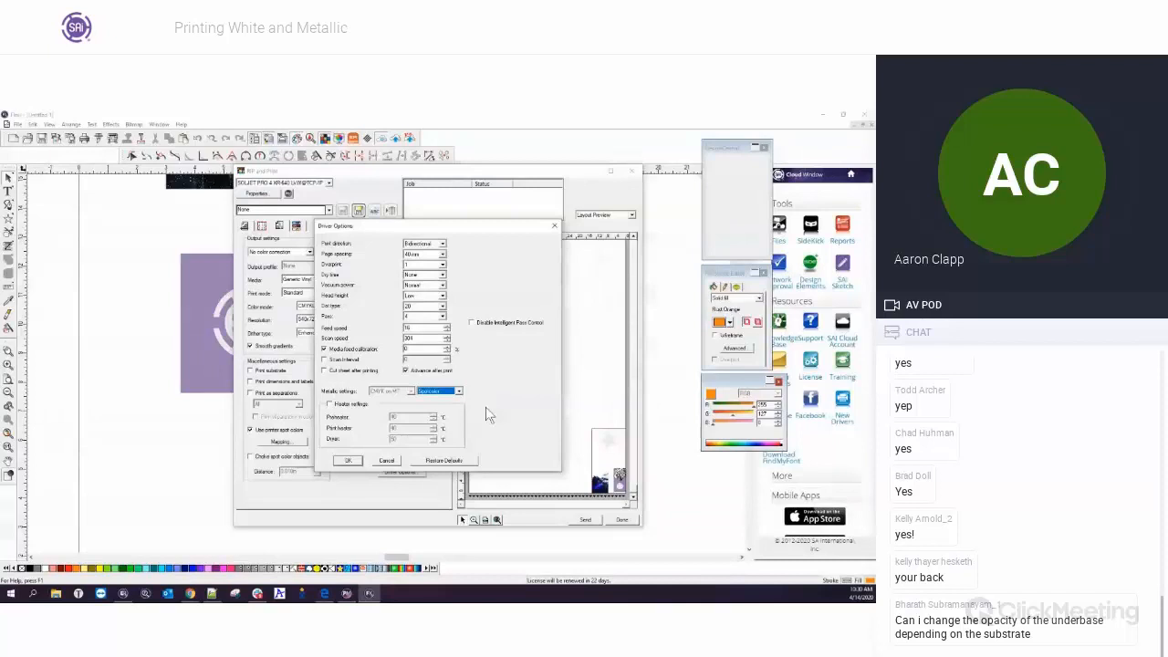
click(356, 461)
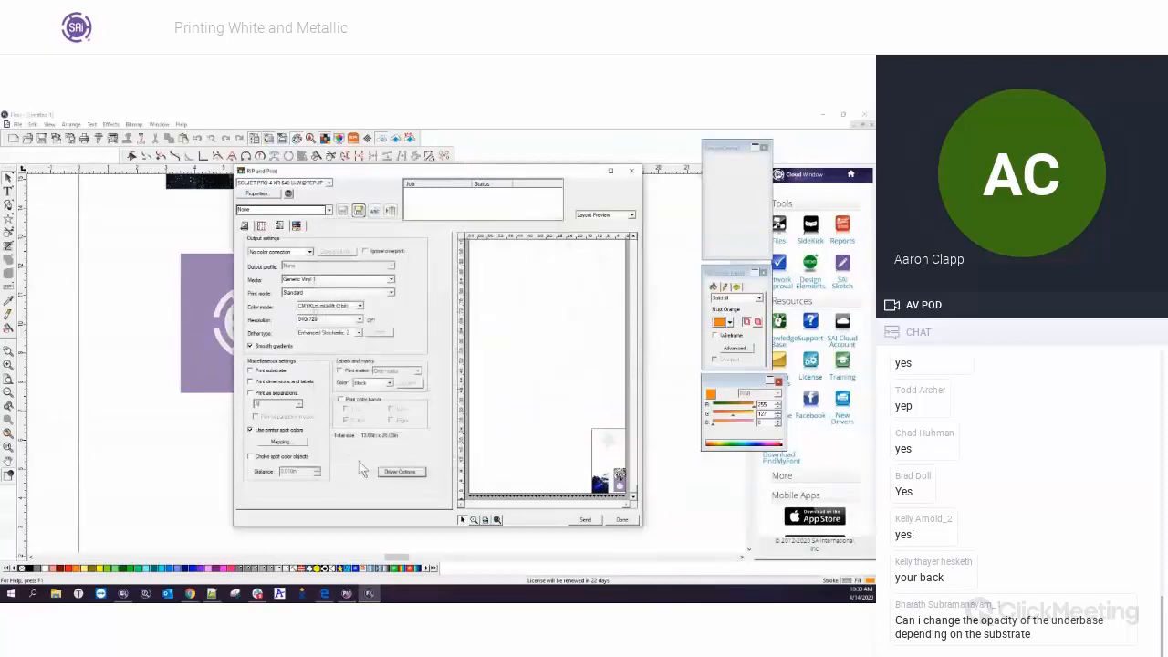
- Switch the output printer to the UCJV300-160 and disable Ignore overprint
click(327, 184)
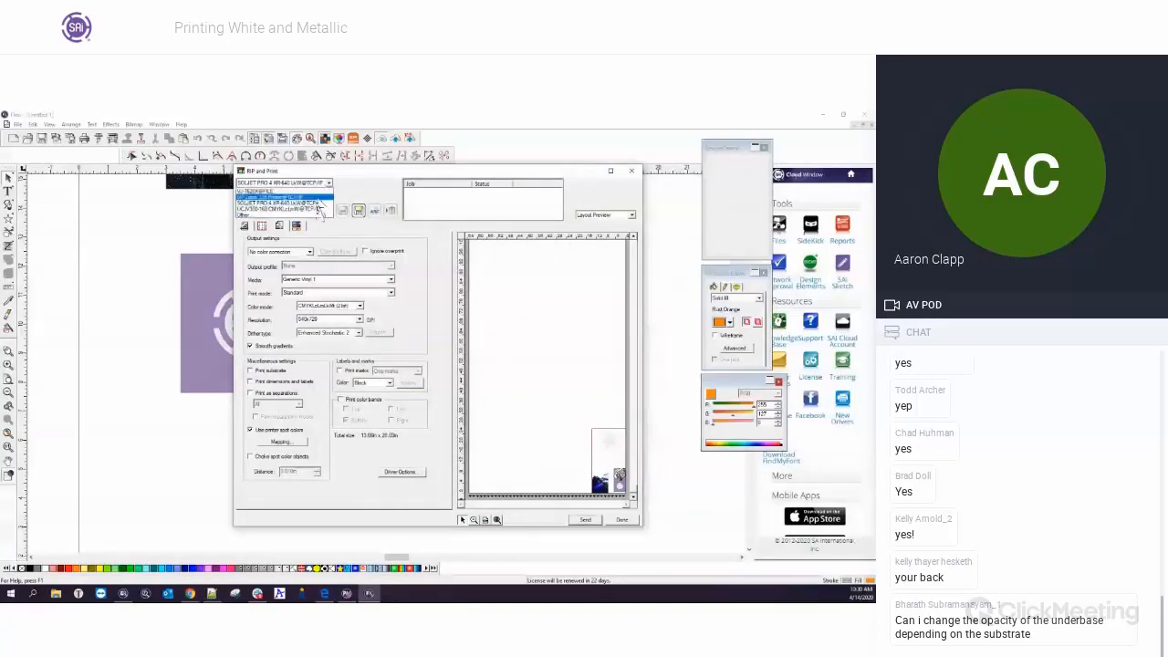
click(315, 195)
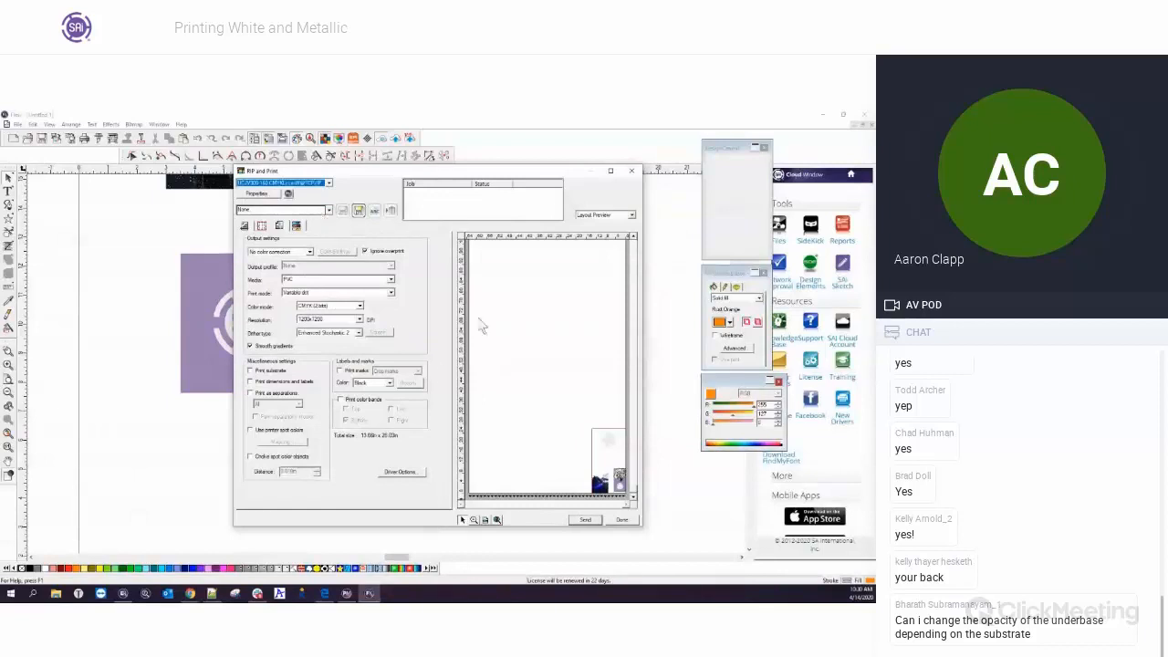
click(366, 251)
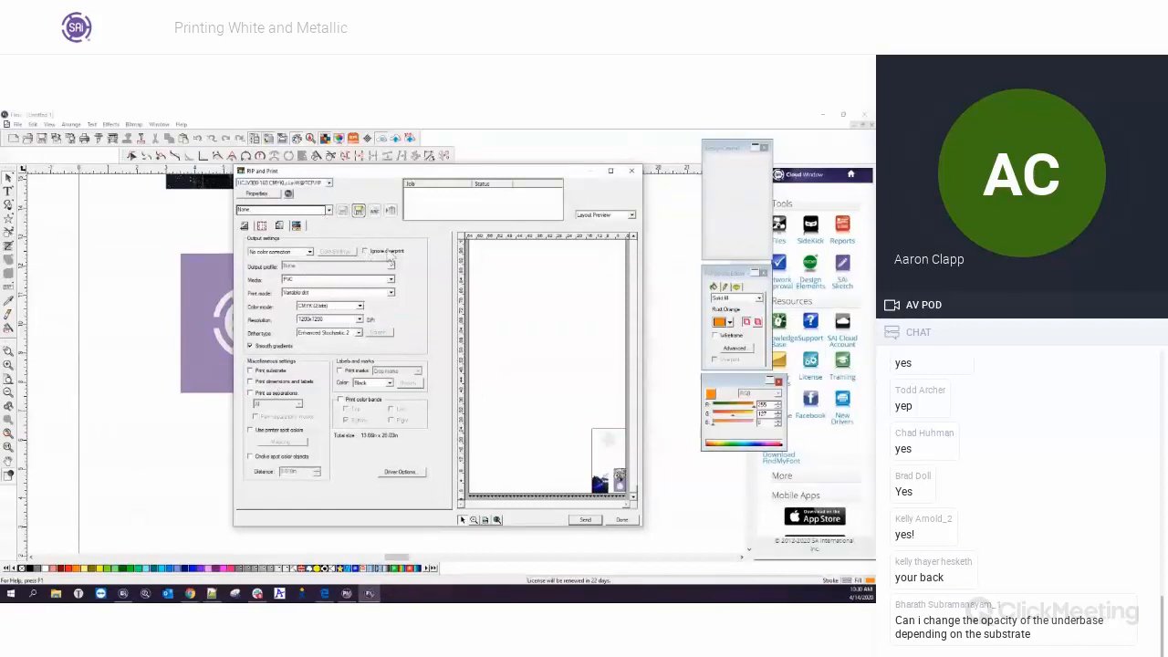
- Set the color mode to CMYK, White, Varnish (2 bits) and enable printer spot colors
click(336, 307)
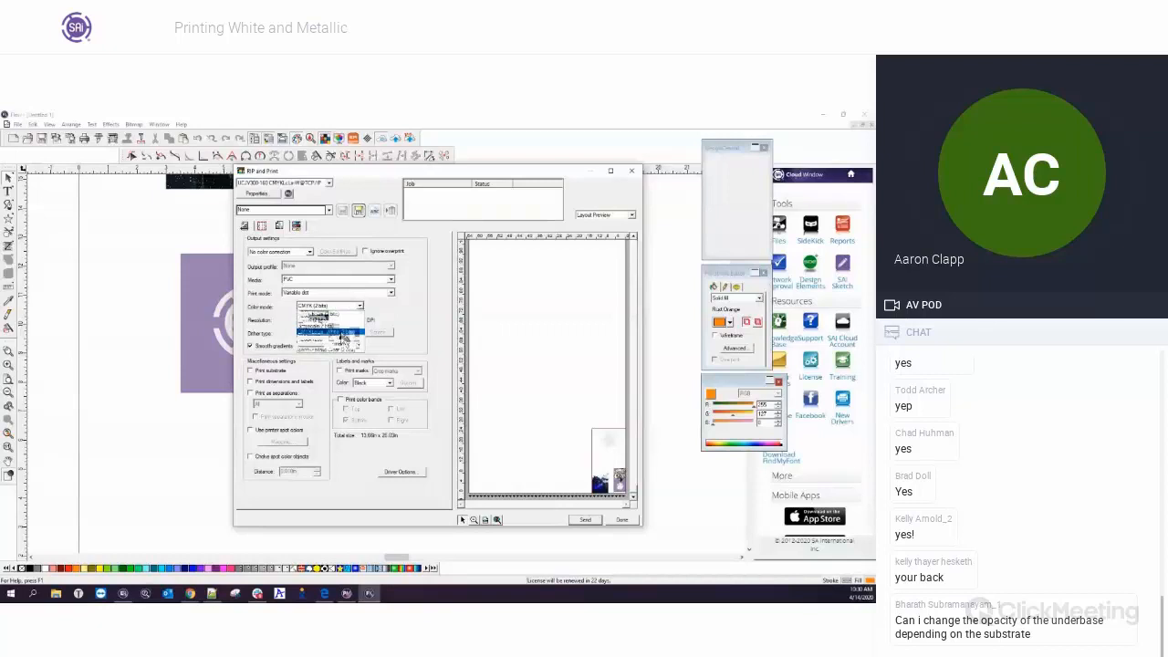
click(349, 344)
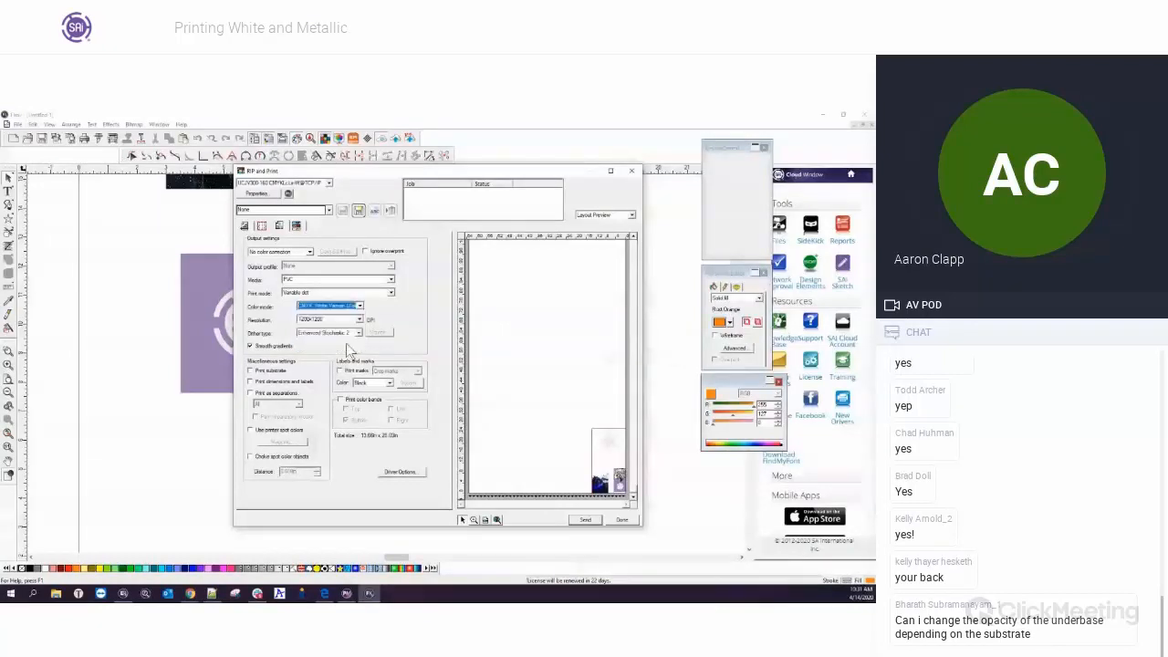
click(284, 430)
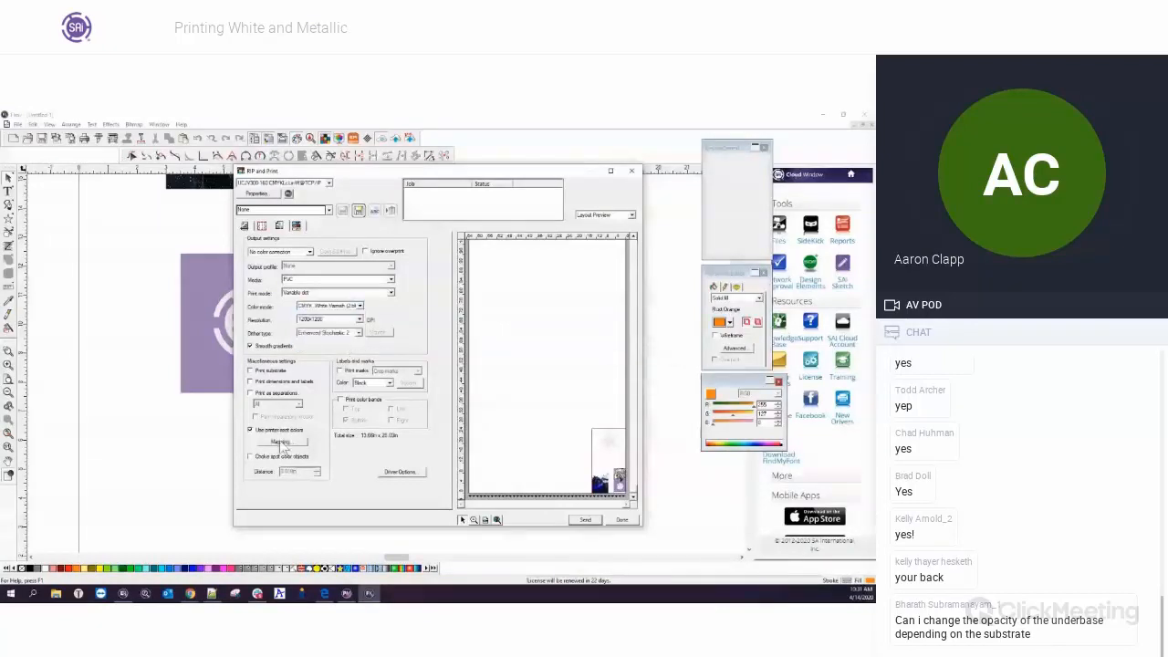
- Map both the Underbase and Finisher spot colors to Varnish and accept the spot color mapping
click(280, 442)
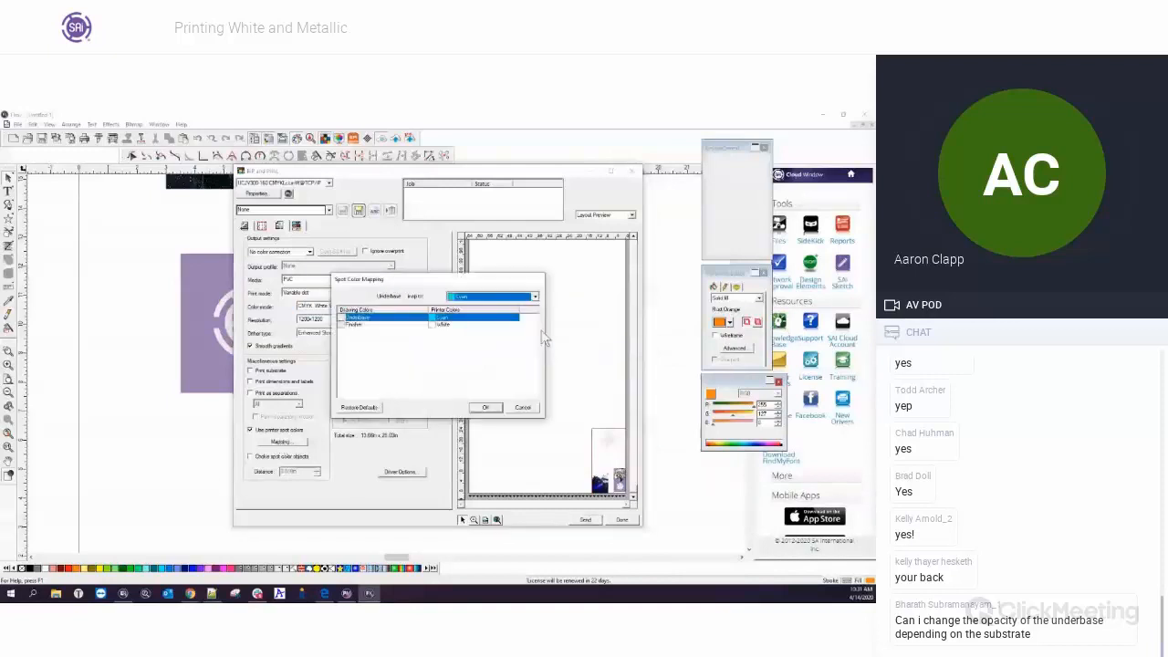
click(452, 319)
click(491, 359)
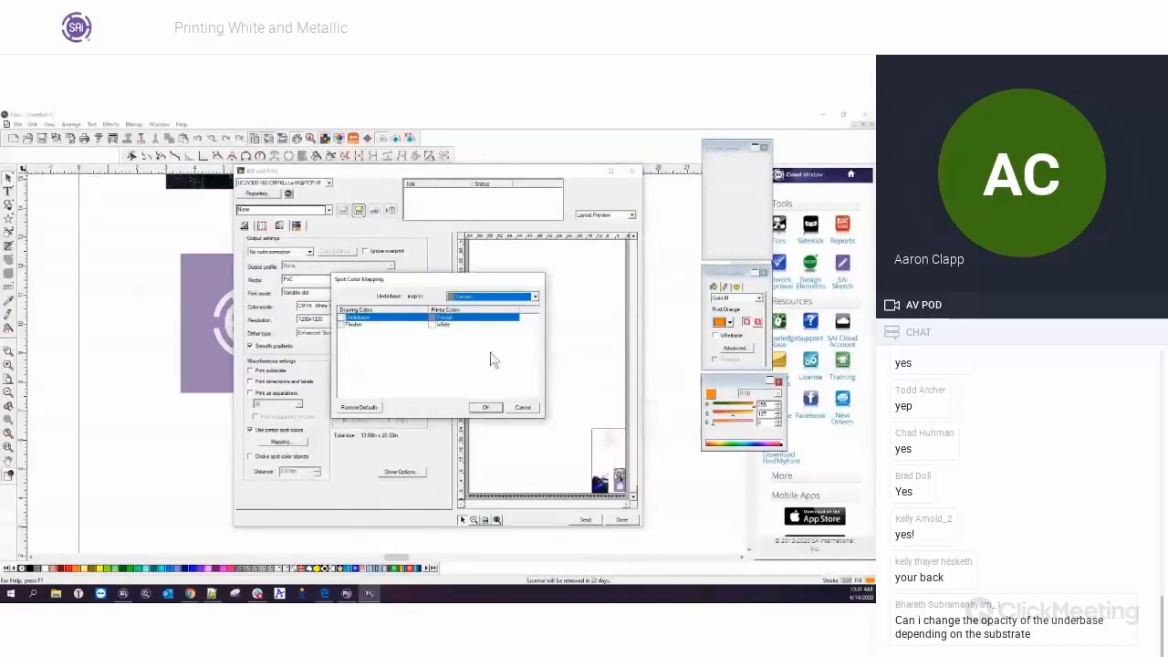
click(449, 325)
click(496, 296)
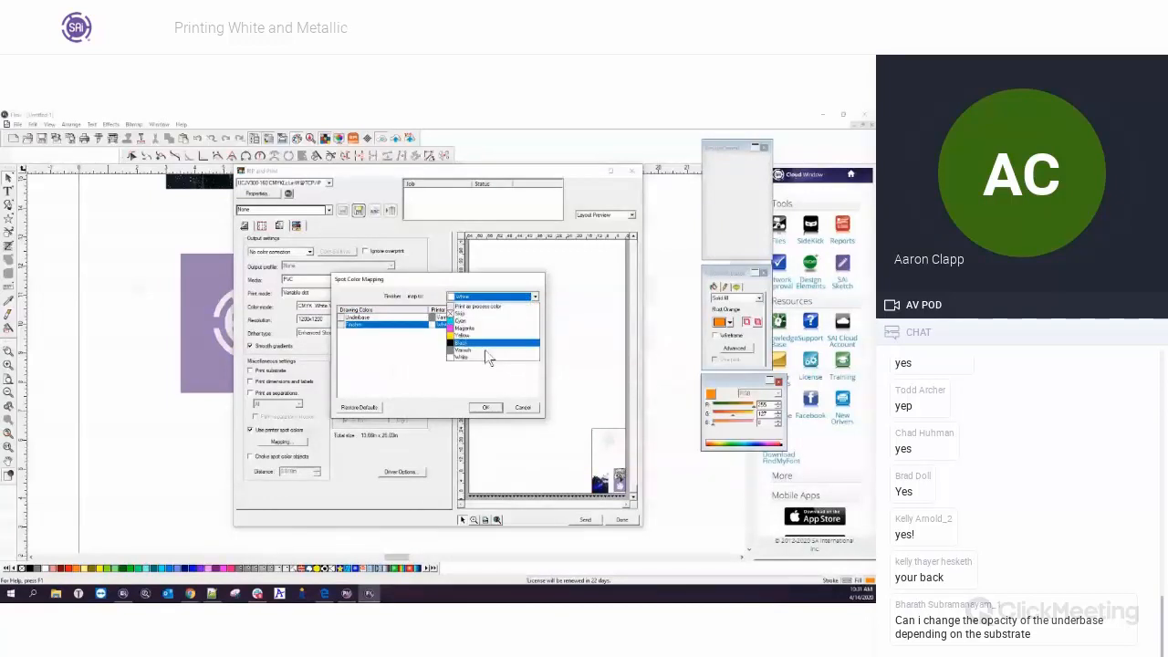
click(487, 352)
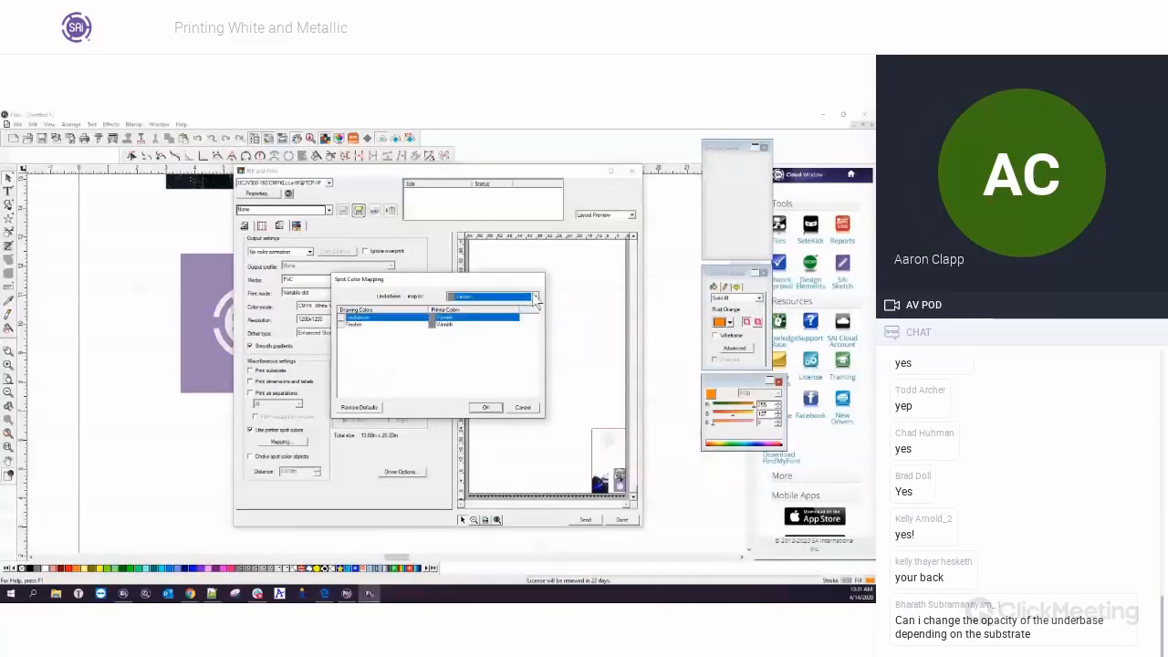
click(485, 407)
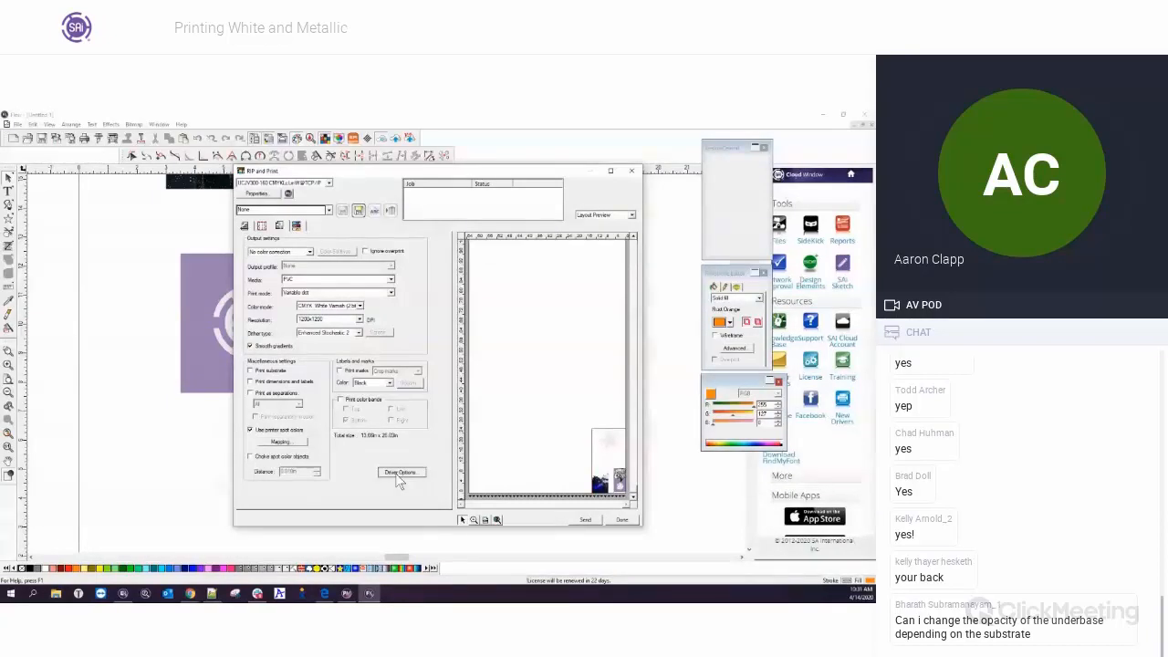
- Set the white print order to White->Color->Varnish in the spot settings of the driver options
click(399, 473)
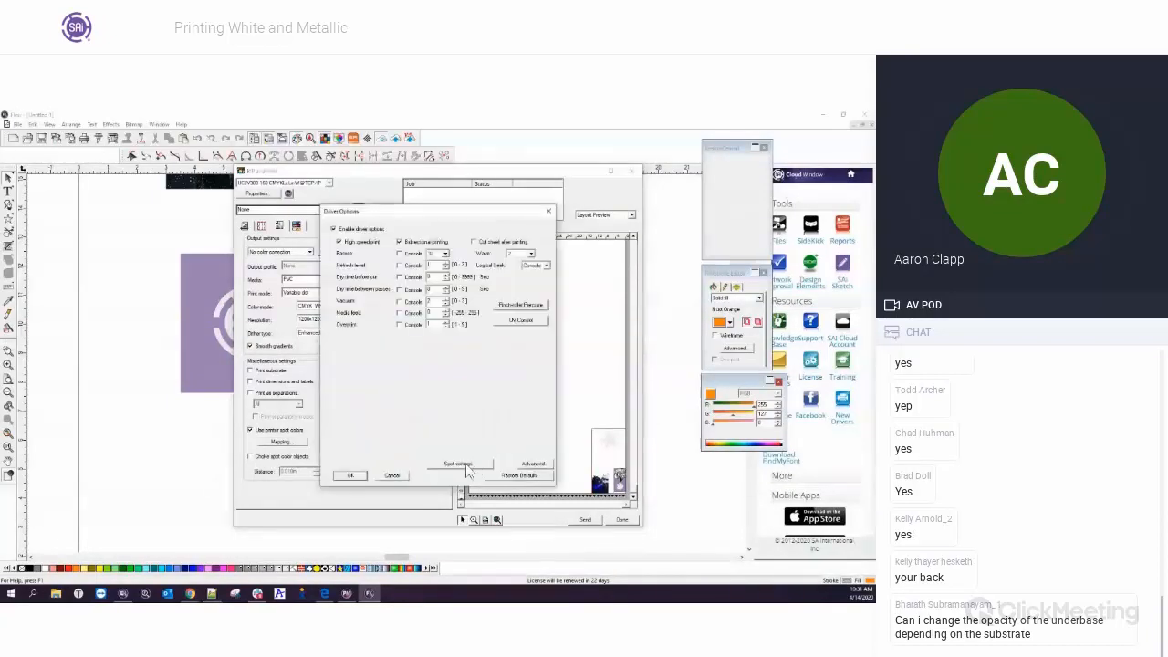
click(459, 464)
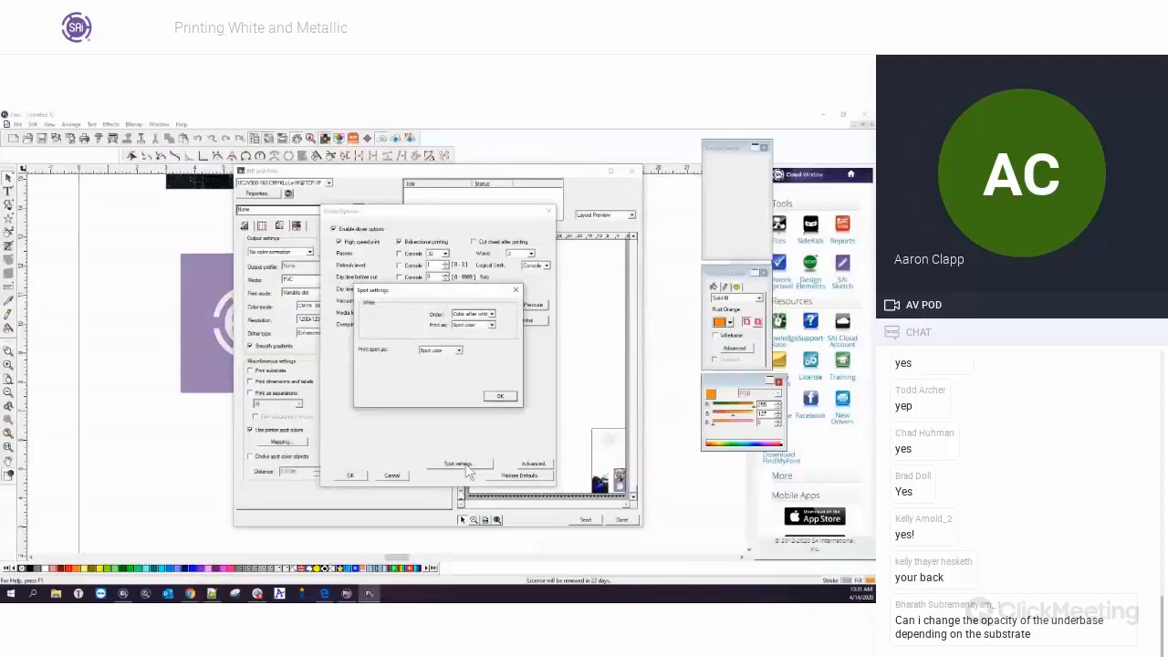
click(492, 314)
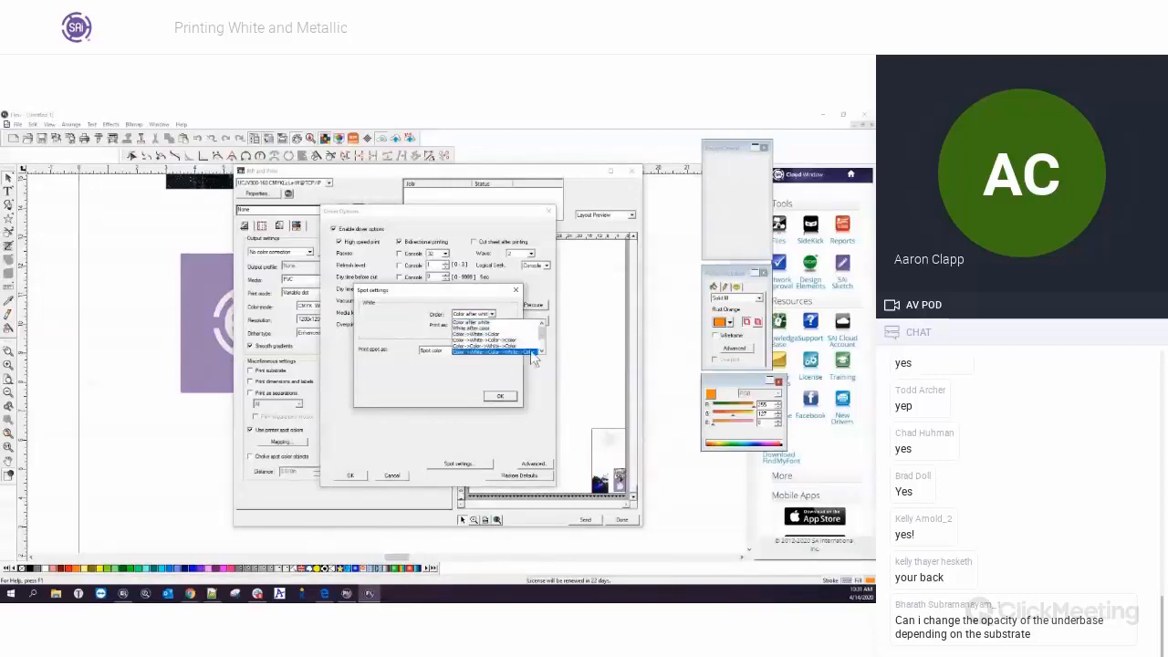
scroll(543, 352, down, 2)
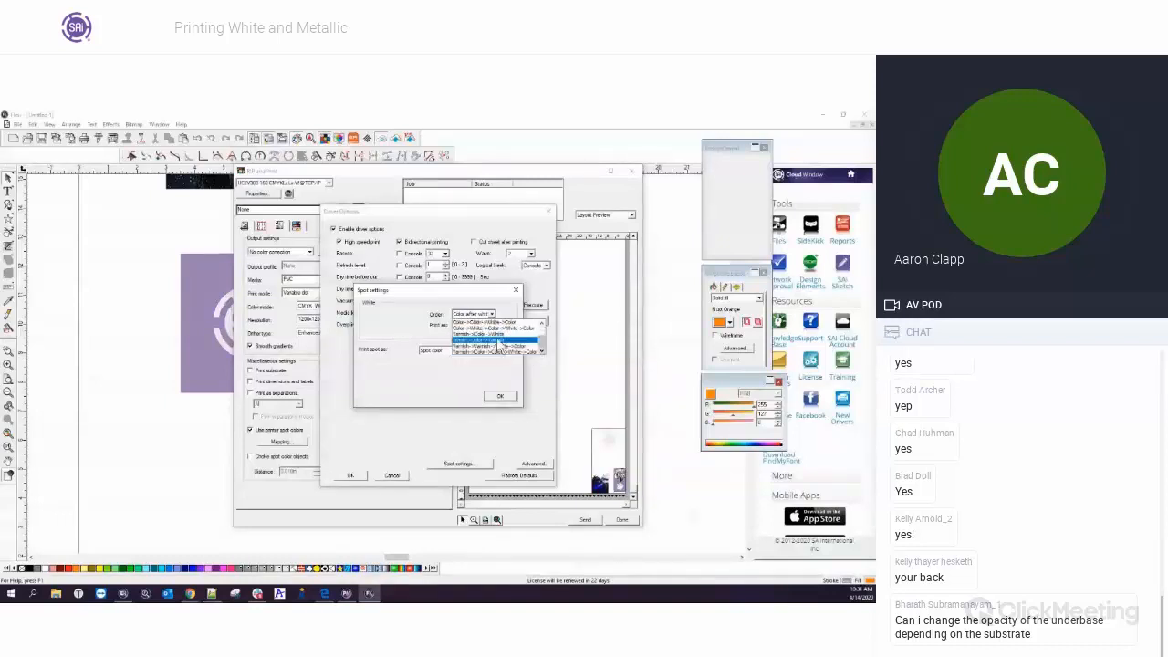
click(499, 340)
- Examine the print-as choices in the spot settings with Spot color kept, and close the driver options
click(493, 326)
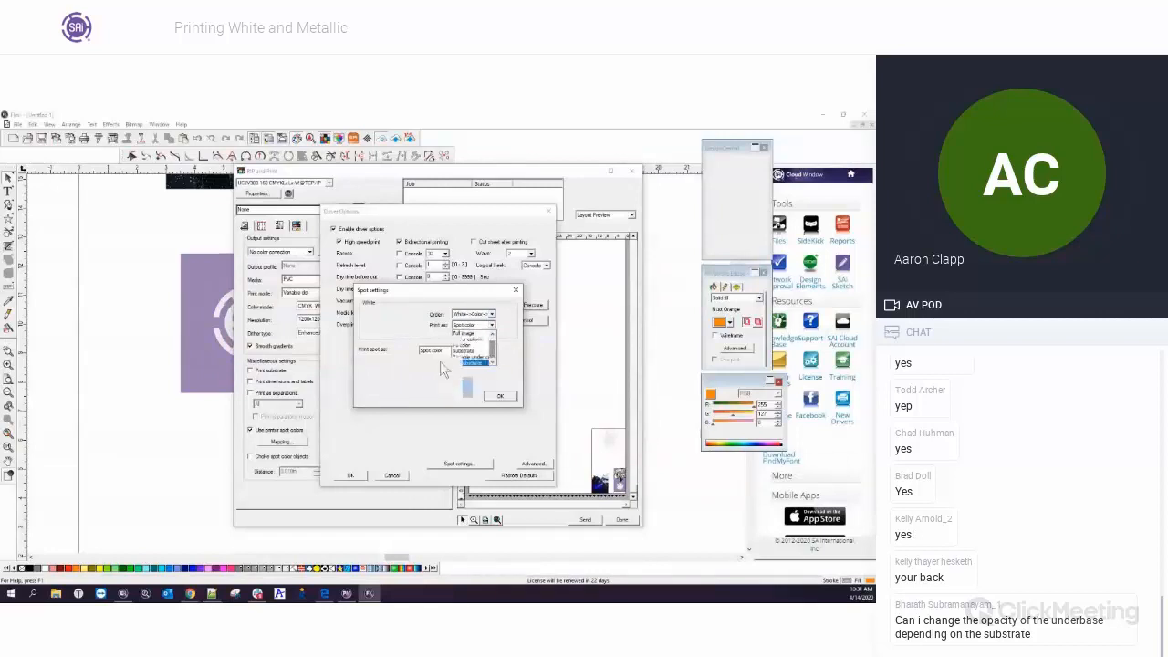
click(462, 352)
click(460, 352)
click(489, 365)
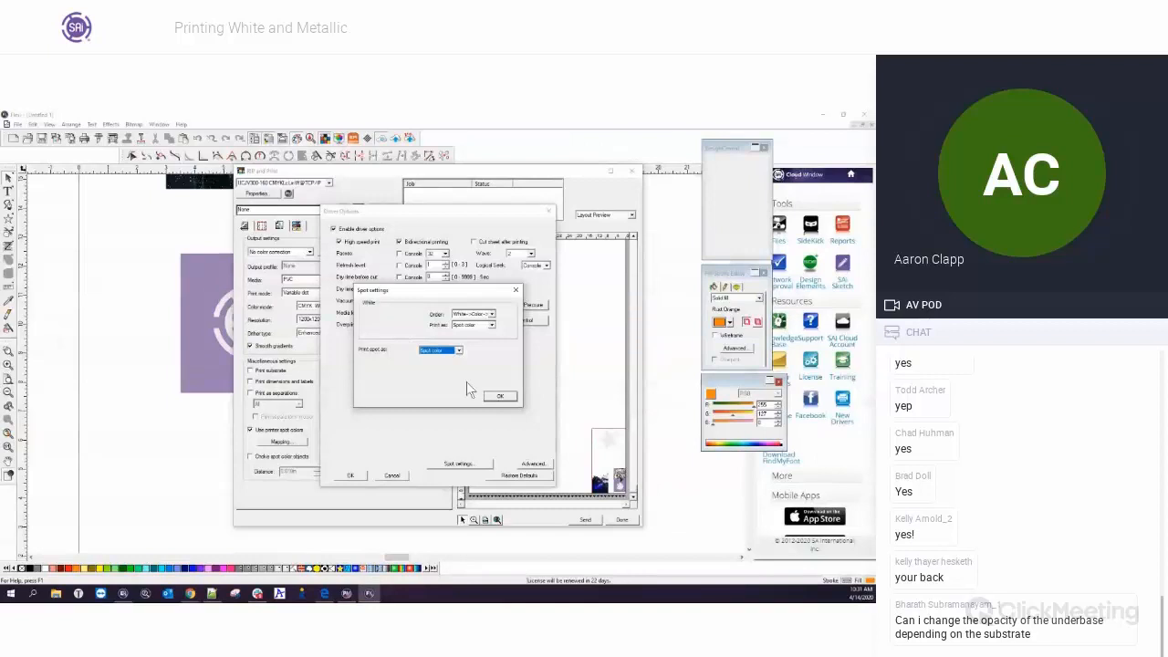
click(499, 396)
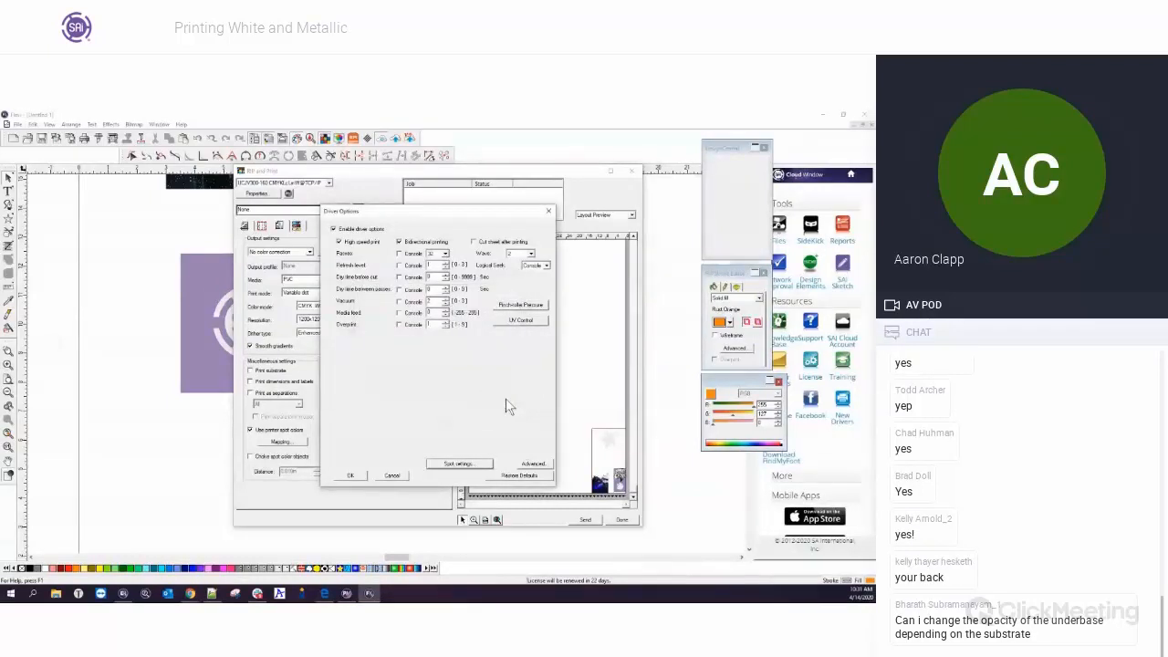
click(548, 213)
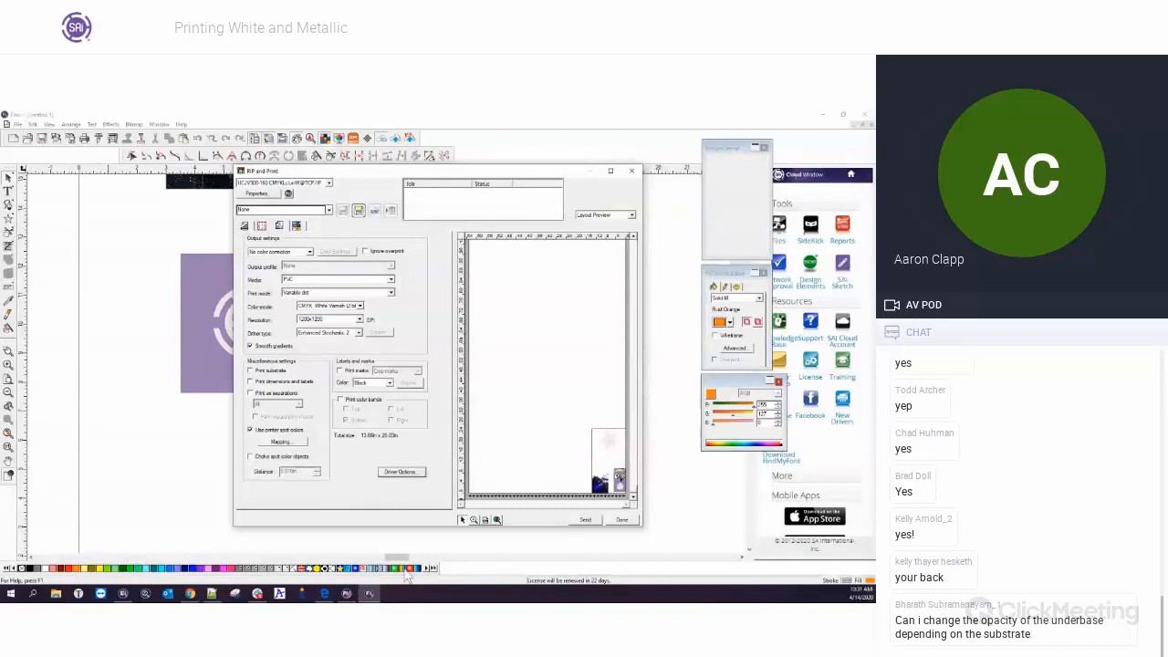
- Switch to Production Manager and open the default job properties of the VJ-1628X printer
click(257, 593)
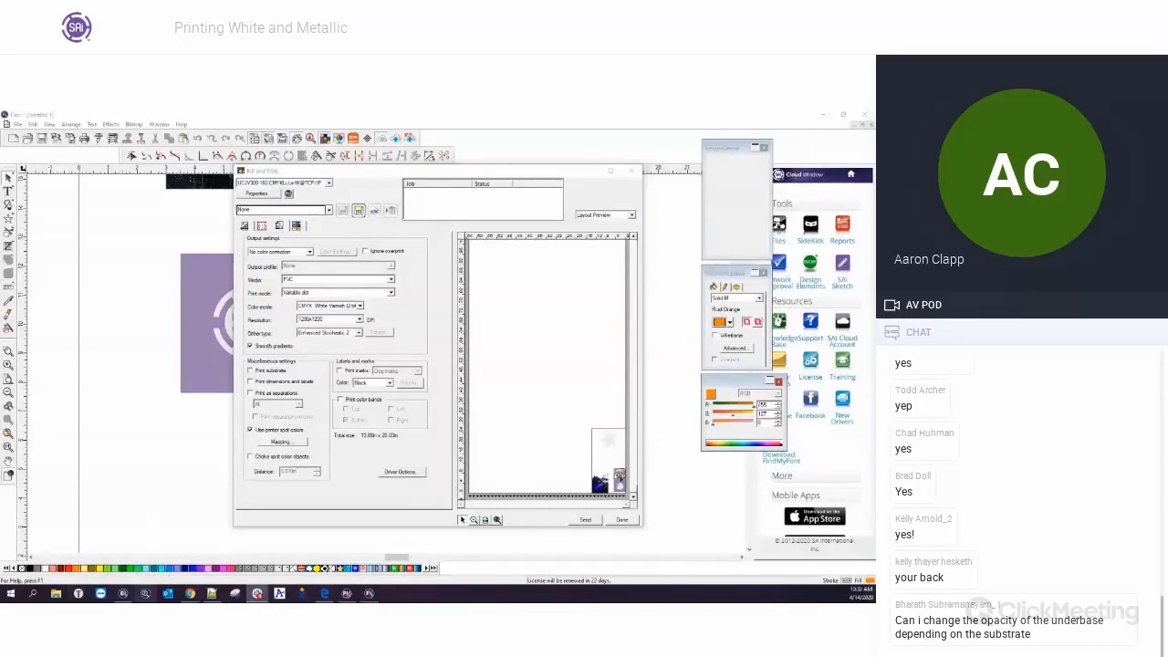
click(347, 593)
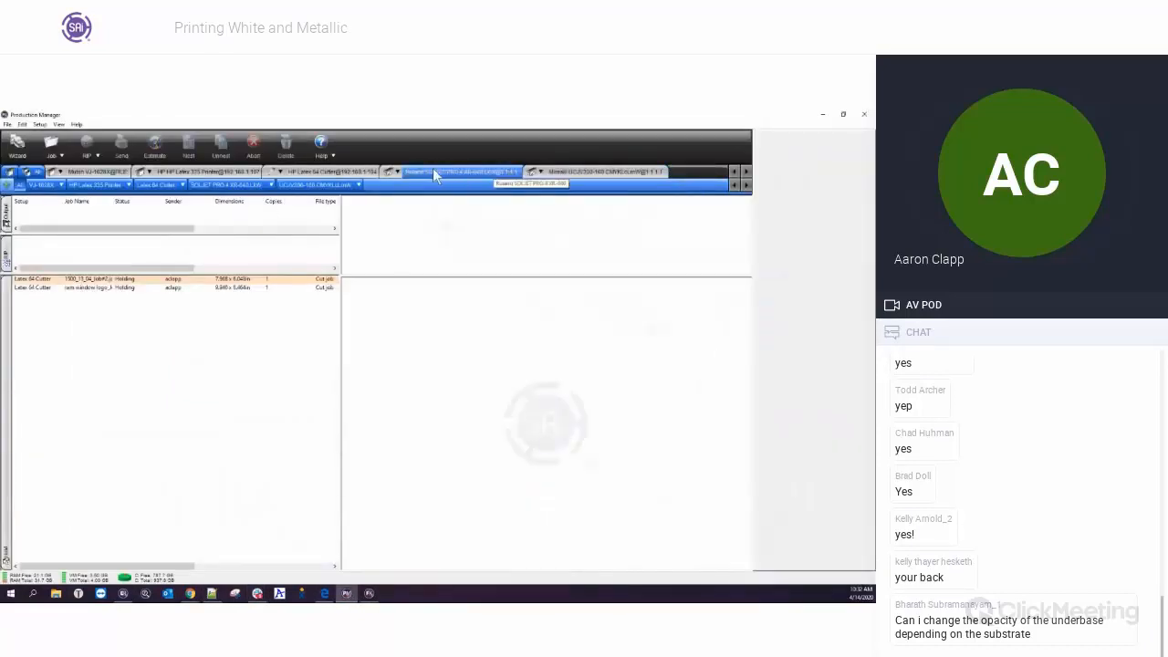
click(99, 174)
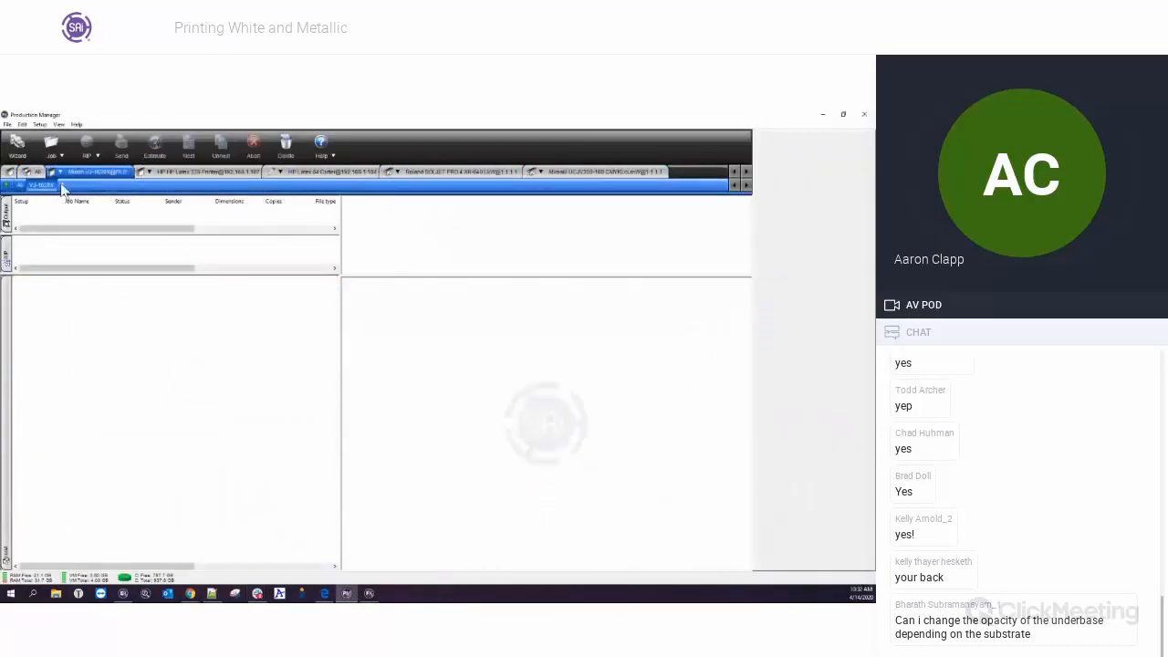
click(61, 185)
click(90, 222)
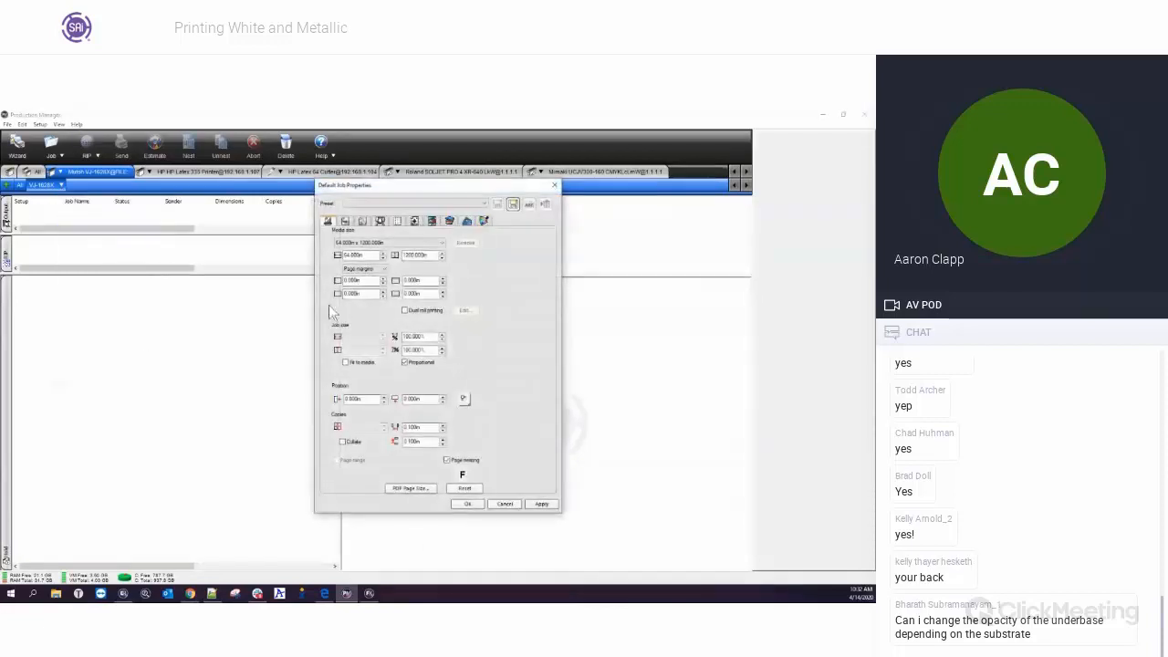
- Examine the ink options in the VJ-1628X driver settings, cancel the job properties, and return to the RIP and Print window
click(380, 224)
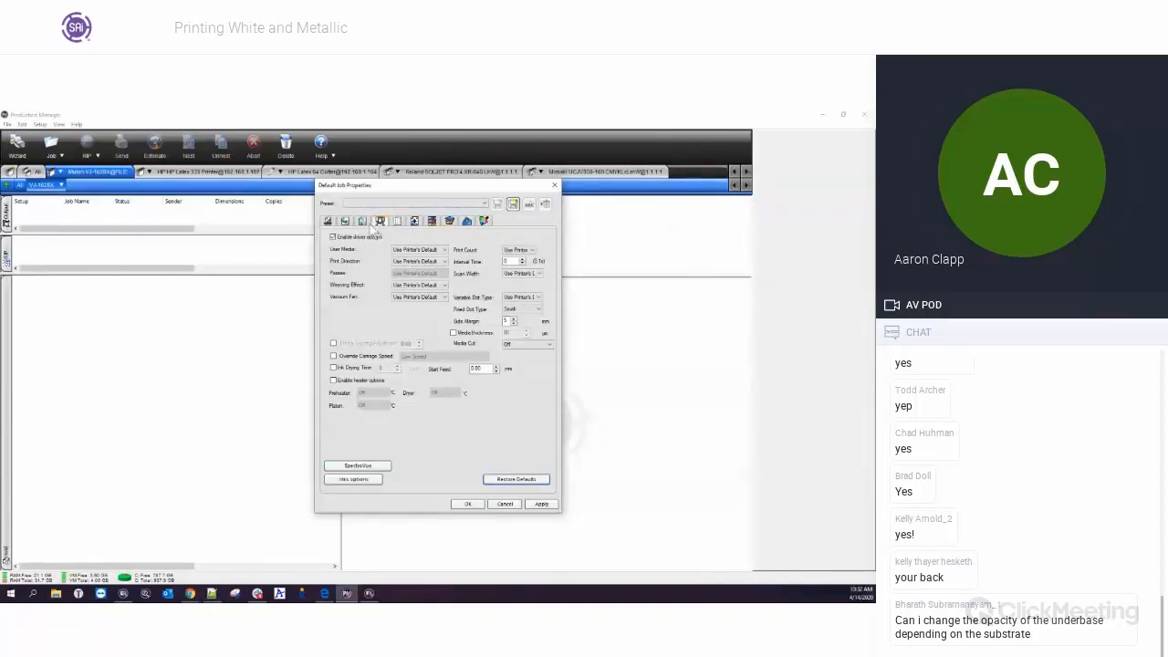
click(366, 483)
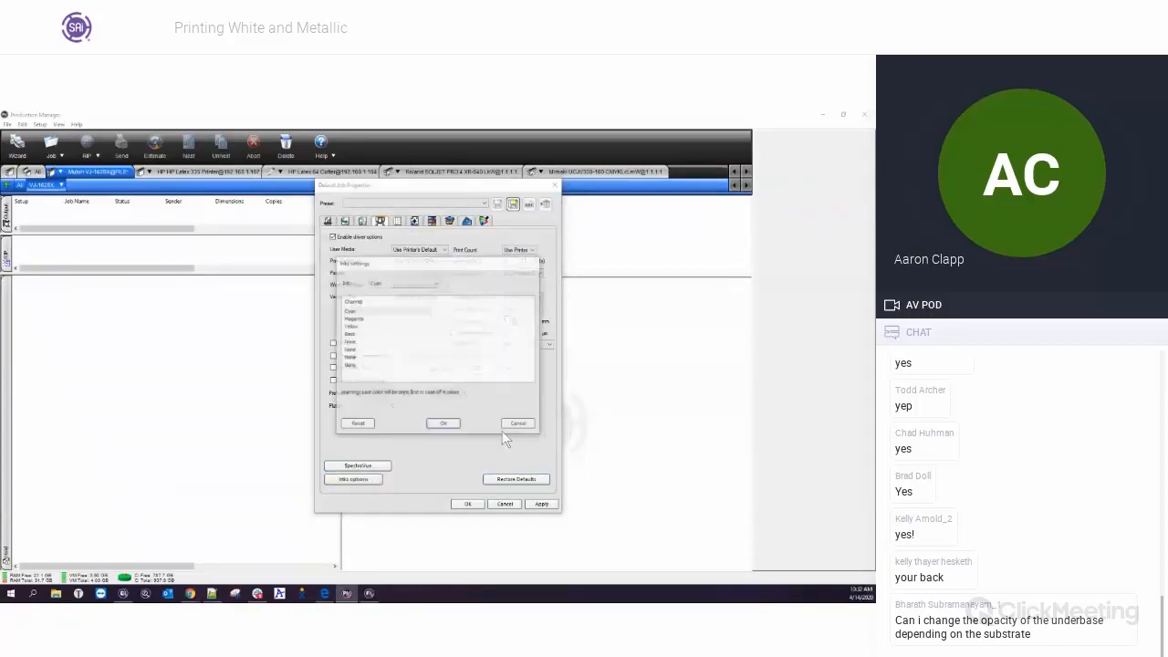
click(444, 423)
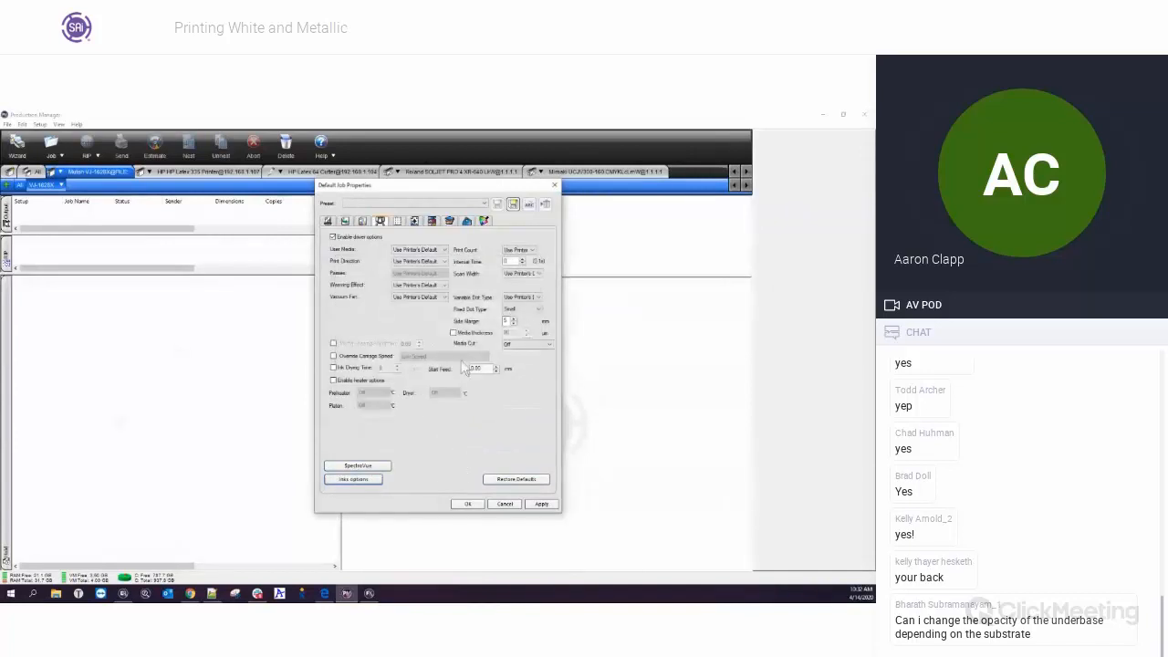
click(494, 505)
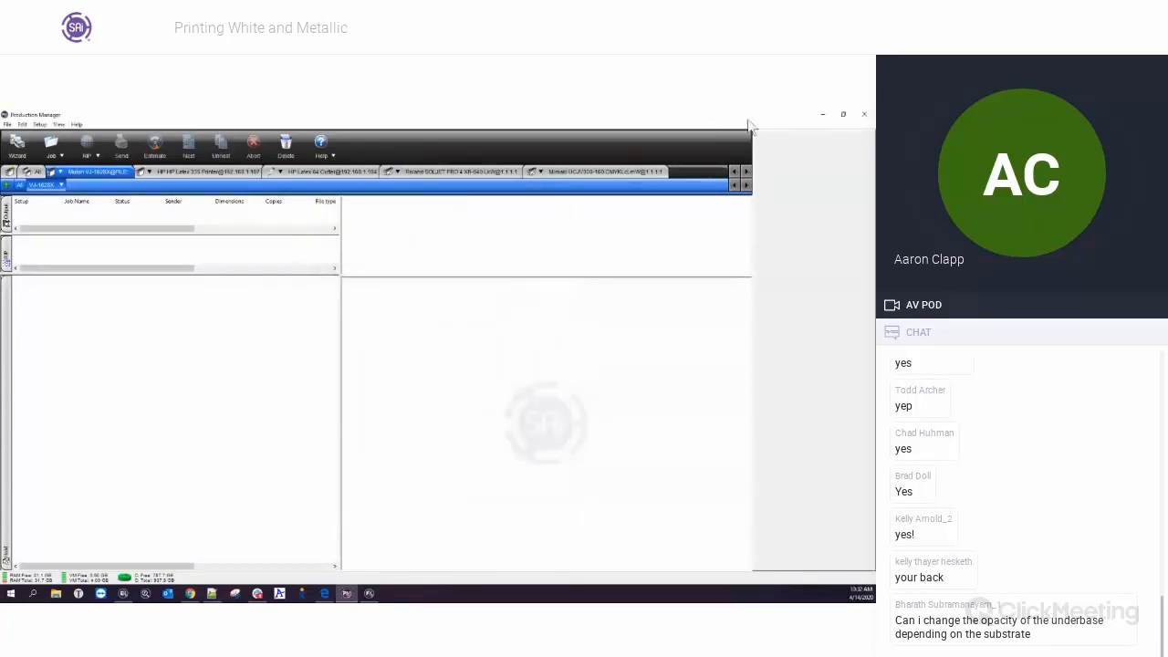
click(823, 116)
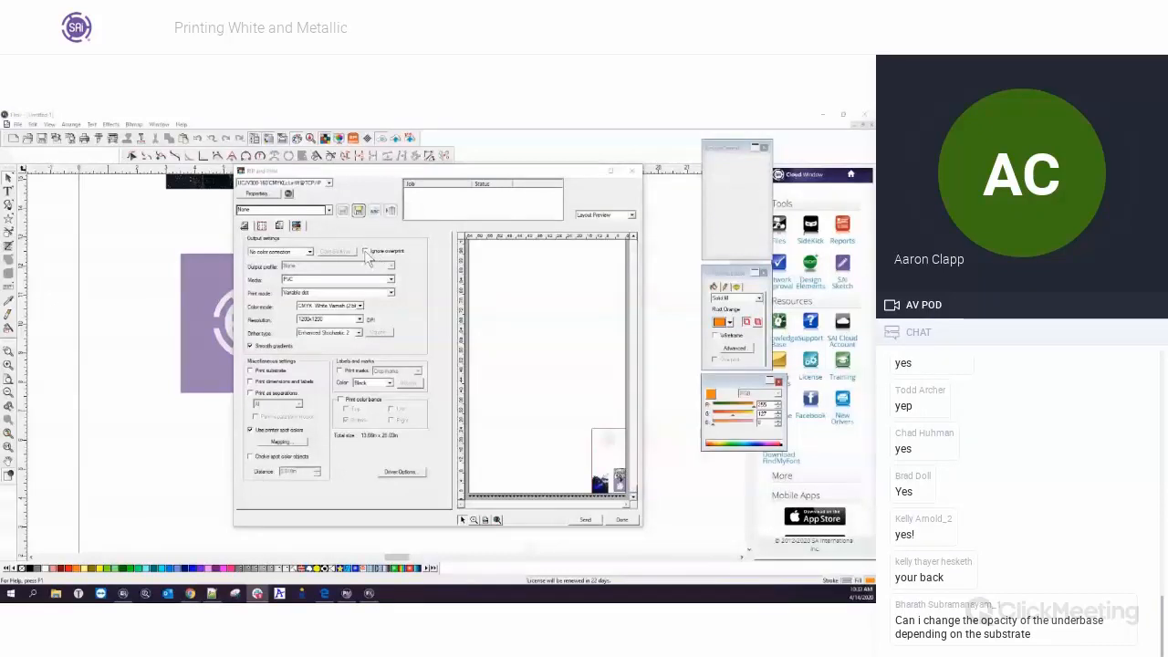
- Set the color mode to CMYK (2 bits) and check which printer colors the Underbase spot color can map to
click(353, 307)
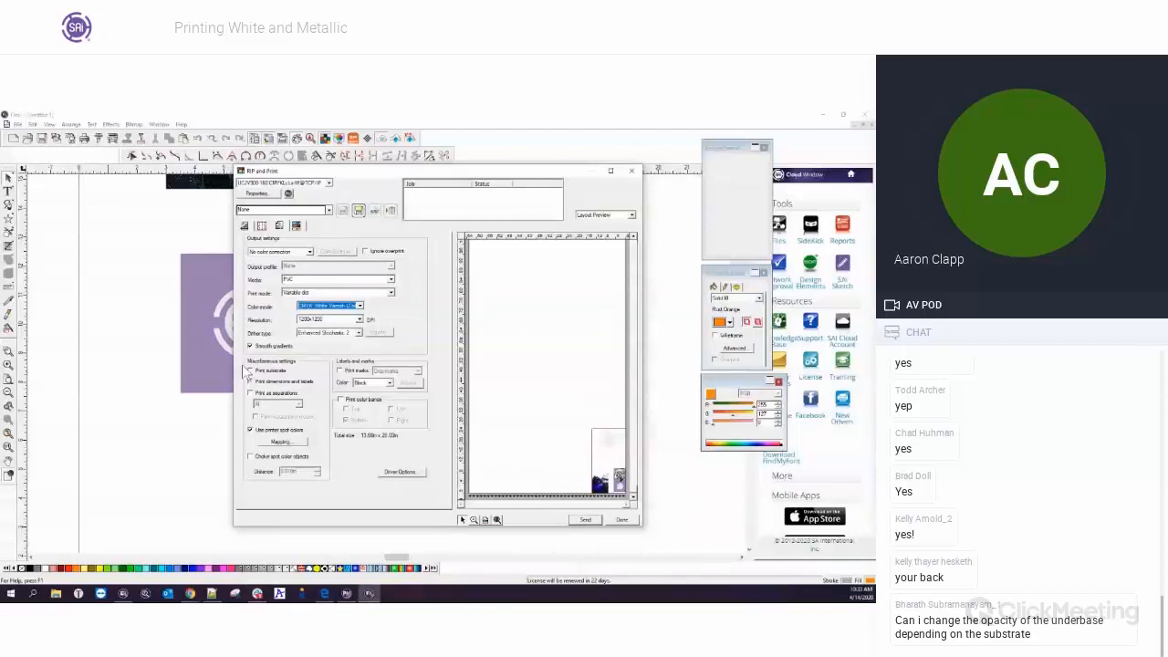
click(360, 306)
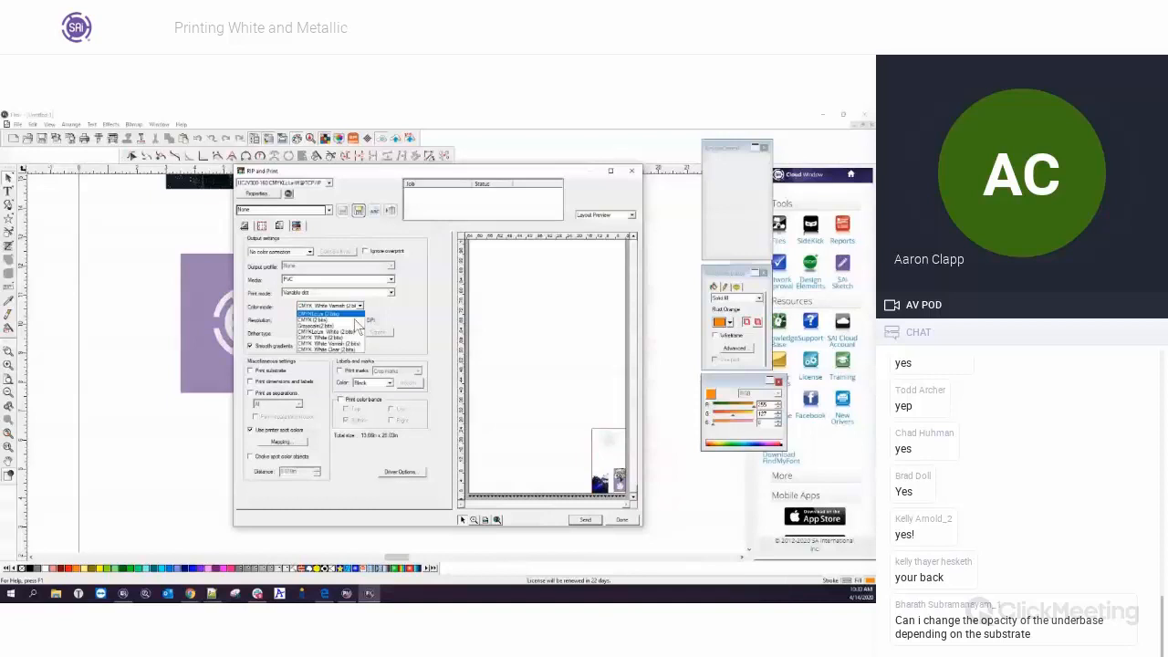
click(357, 320)
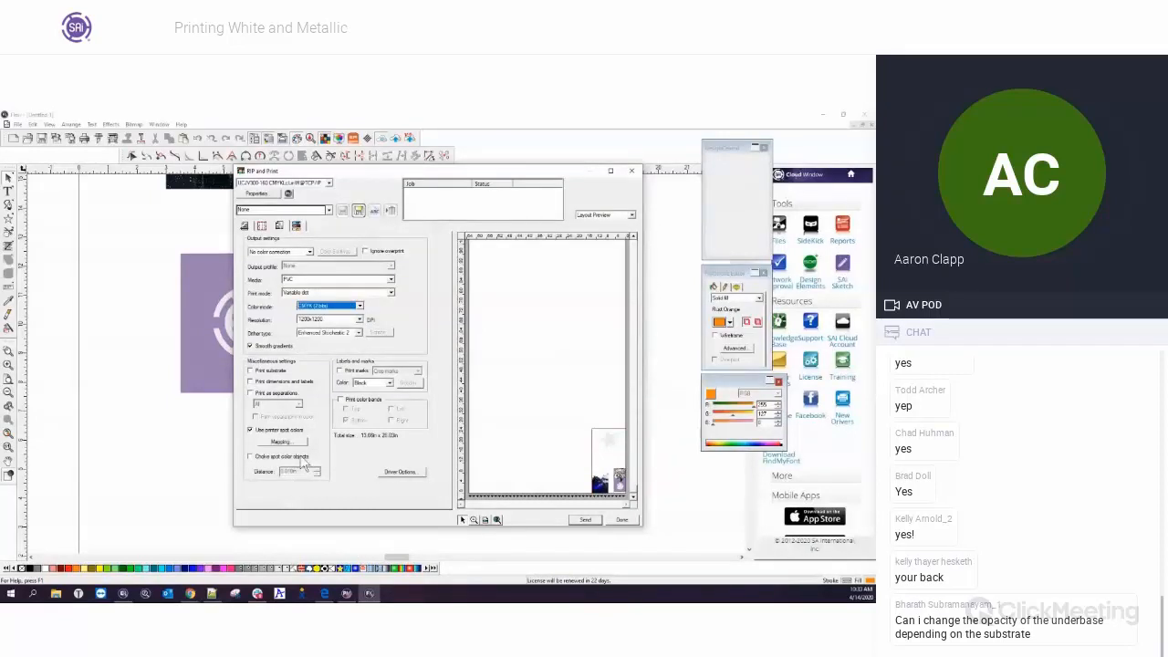
click(280, 442)
click(533, 296)
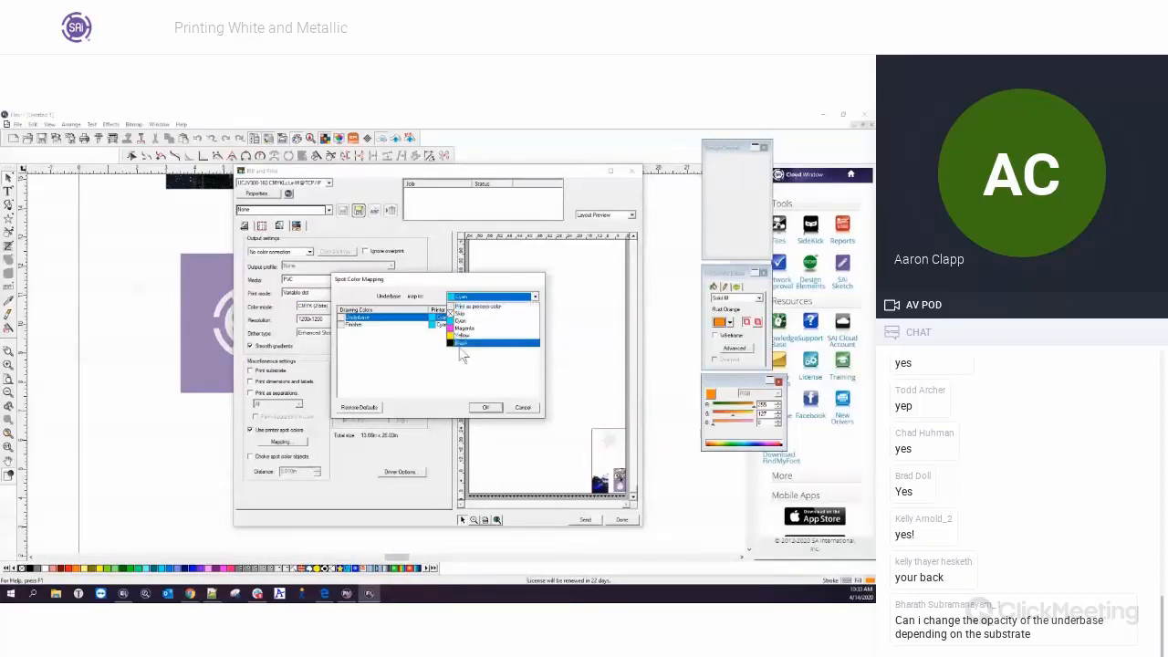
click(496, 409)
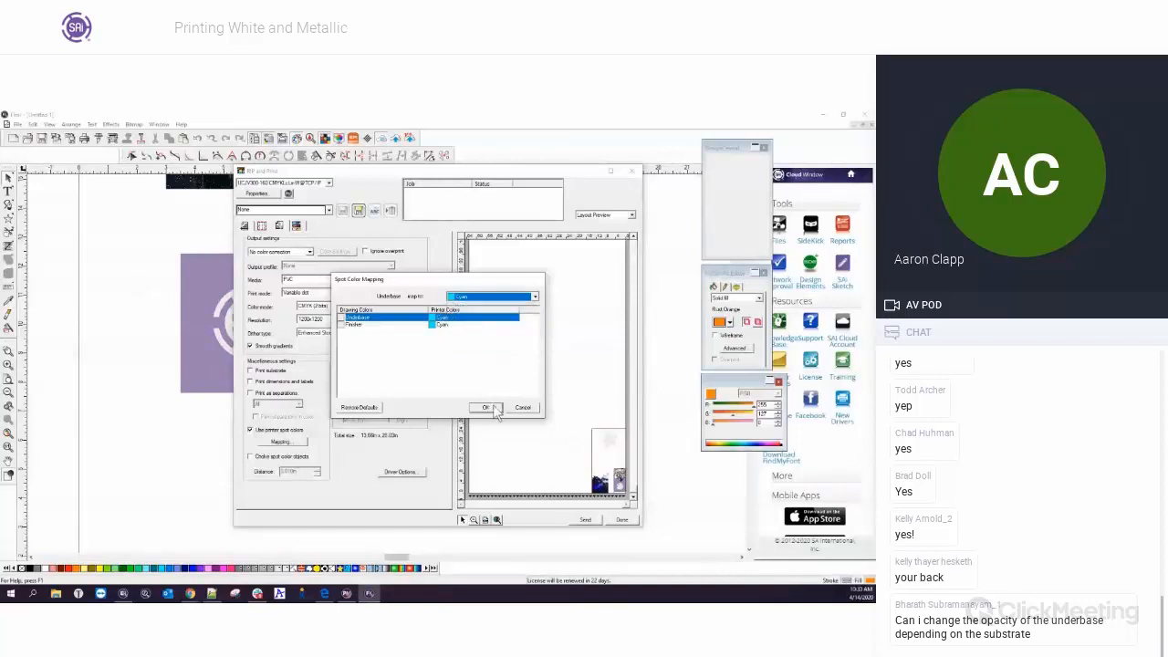
click(486, 408)
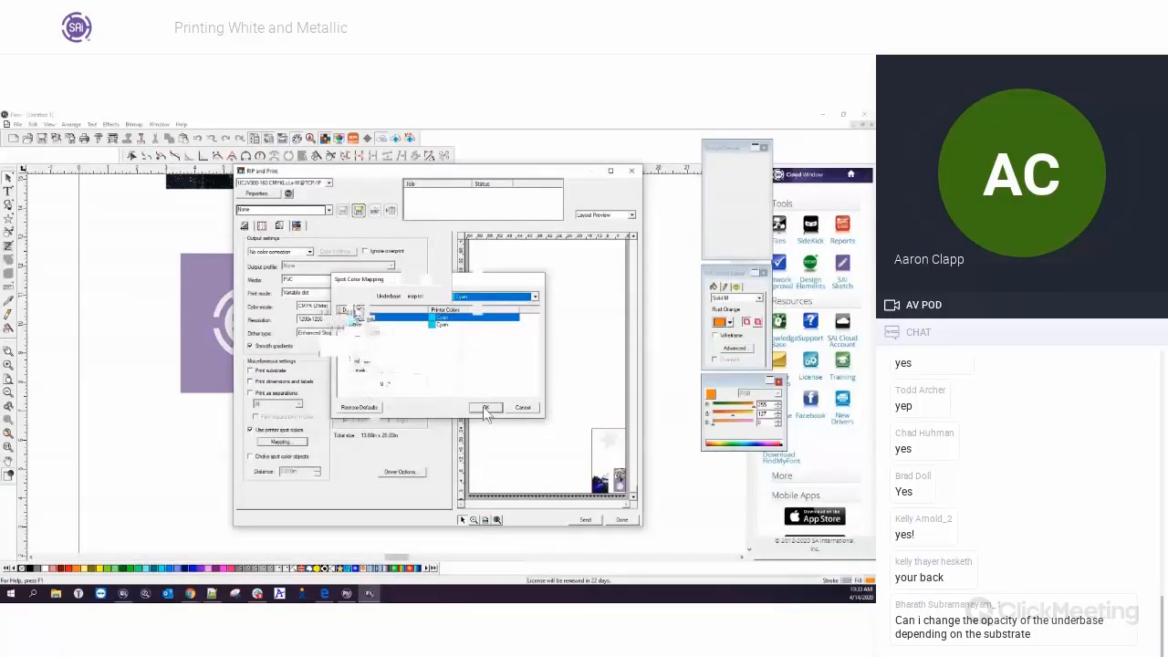
- Review the available color modes and the color correction setting, keeping CMYK (2 bits) and No color correction
click(360, 307)
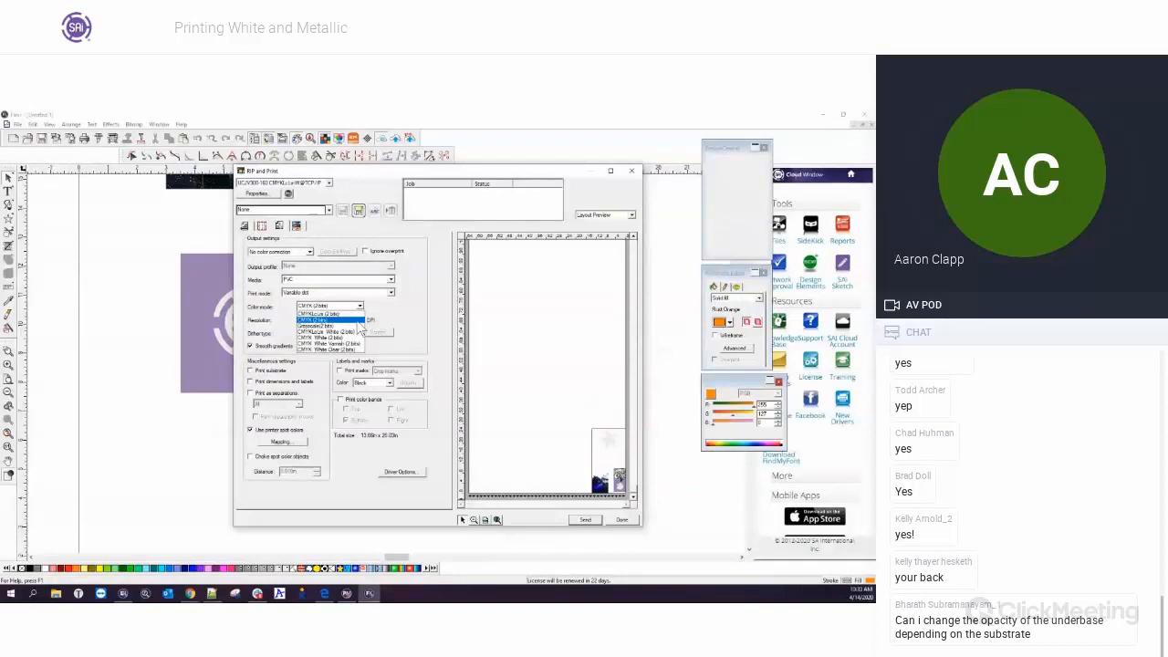
click(310, 255)
click(310, 255)
click(310, 257)
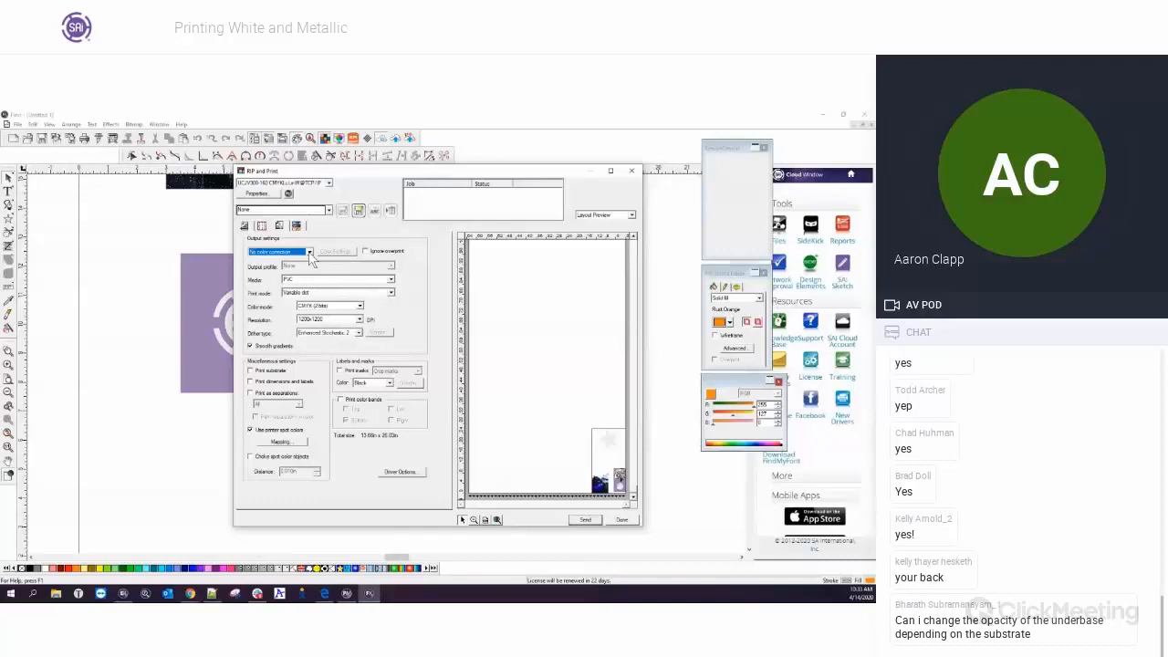
click(359, 306)
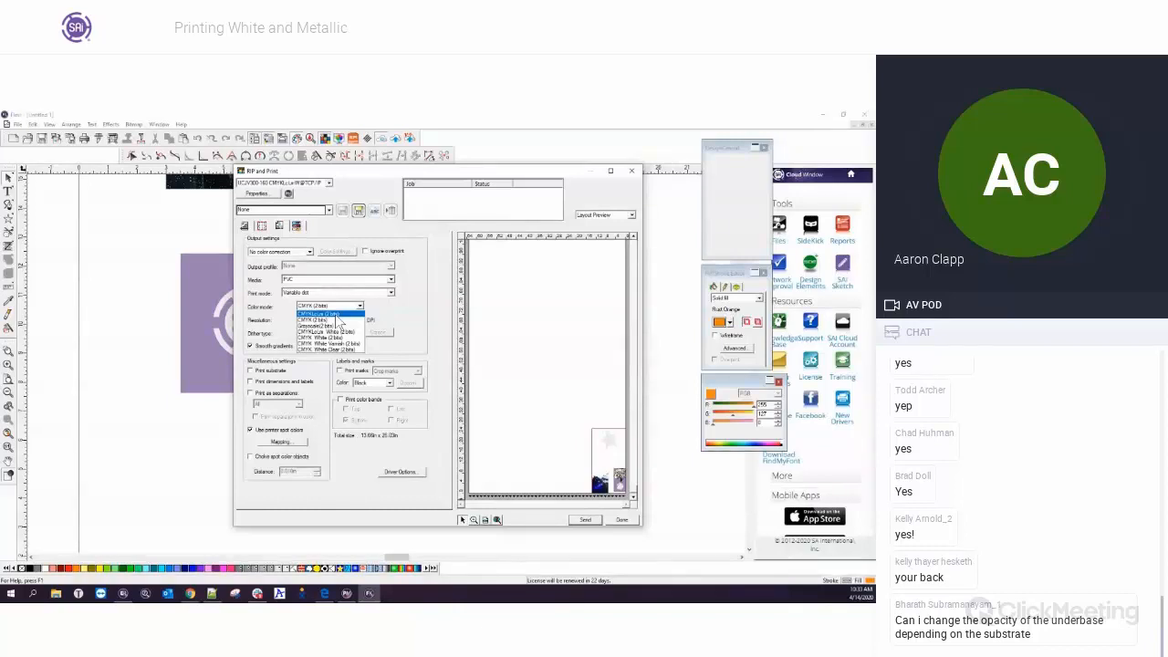
click(398, 321)
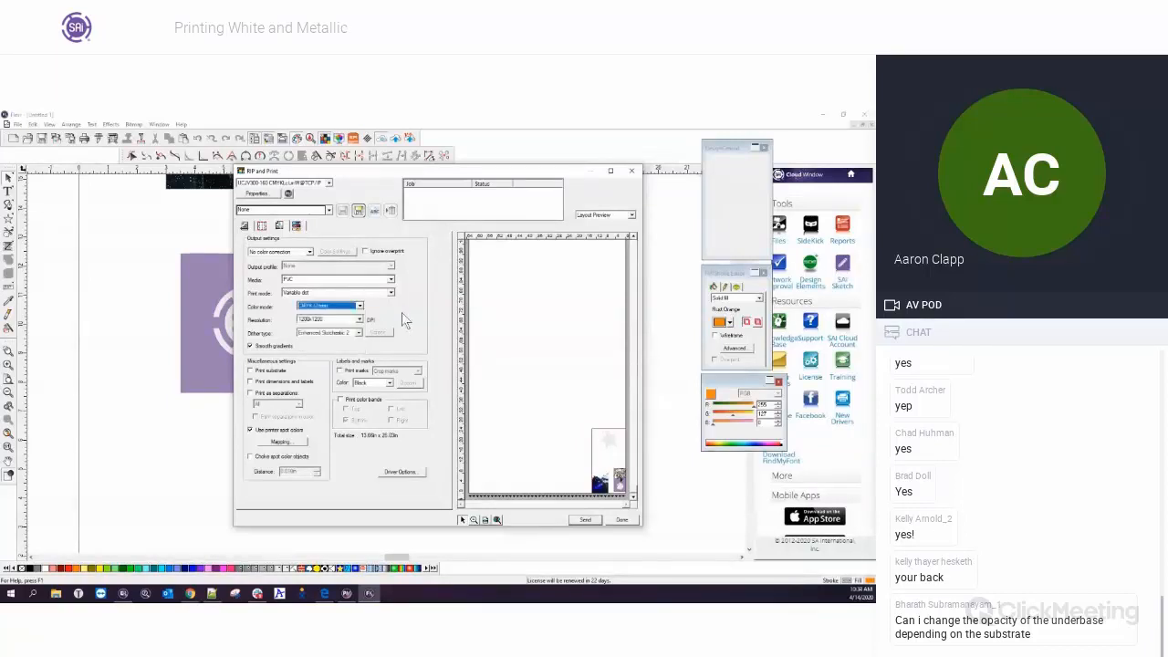
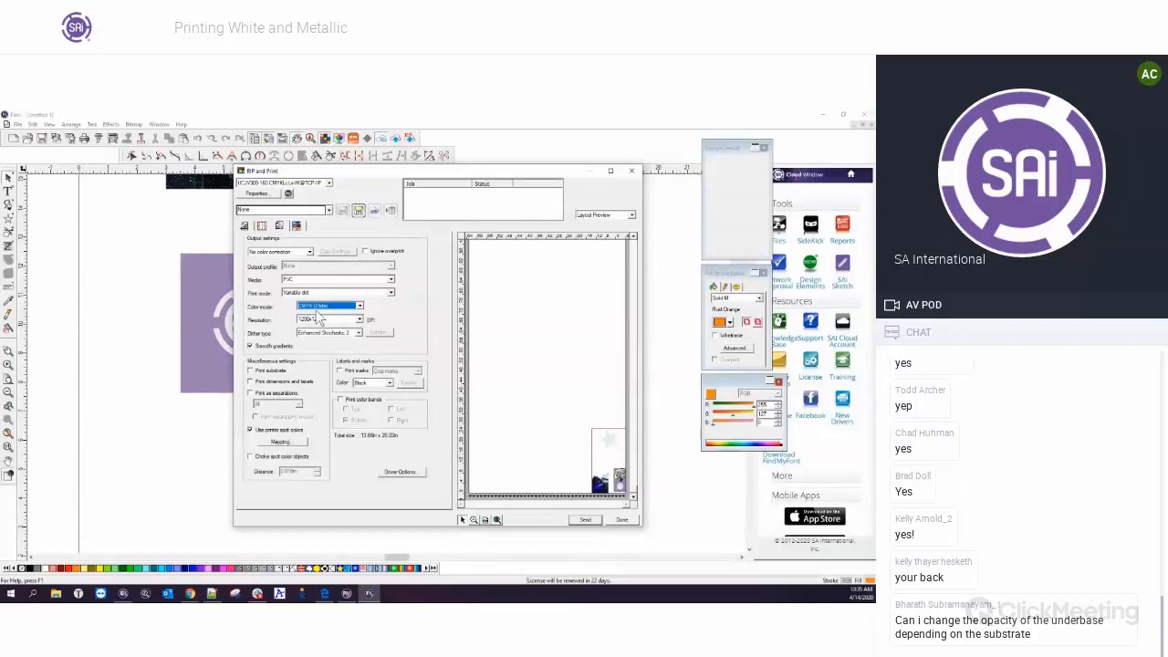
- Close the RIP and Print window and return to the astronaut images and star on the page
click(621, 520)
drag(582, 193, 559, 156)
scroll(576, 319, up, 3)
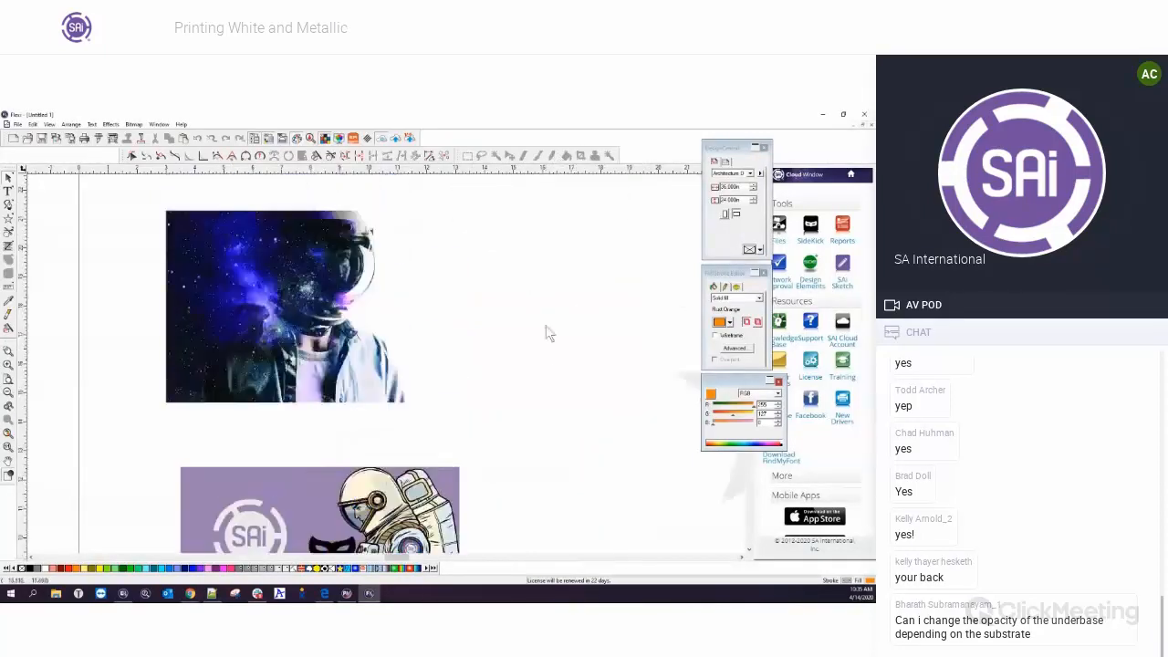
scroll(456, 365, down, 1)
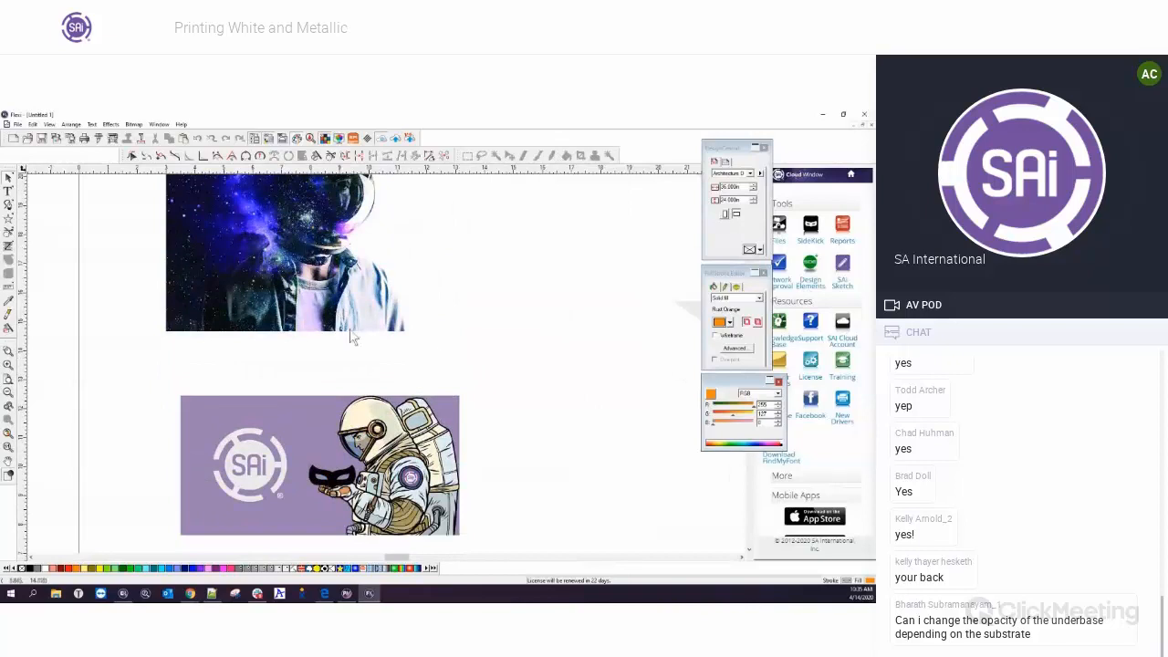
scroll(311, 333, down, 3)
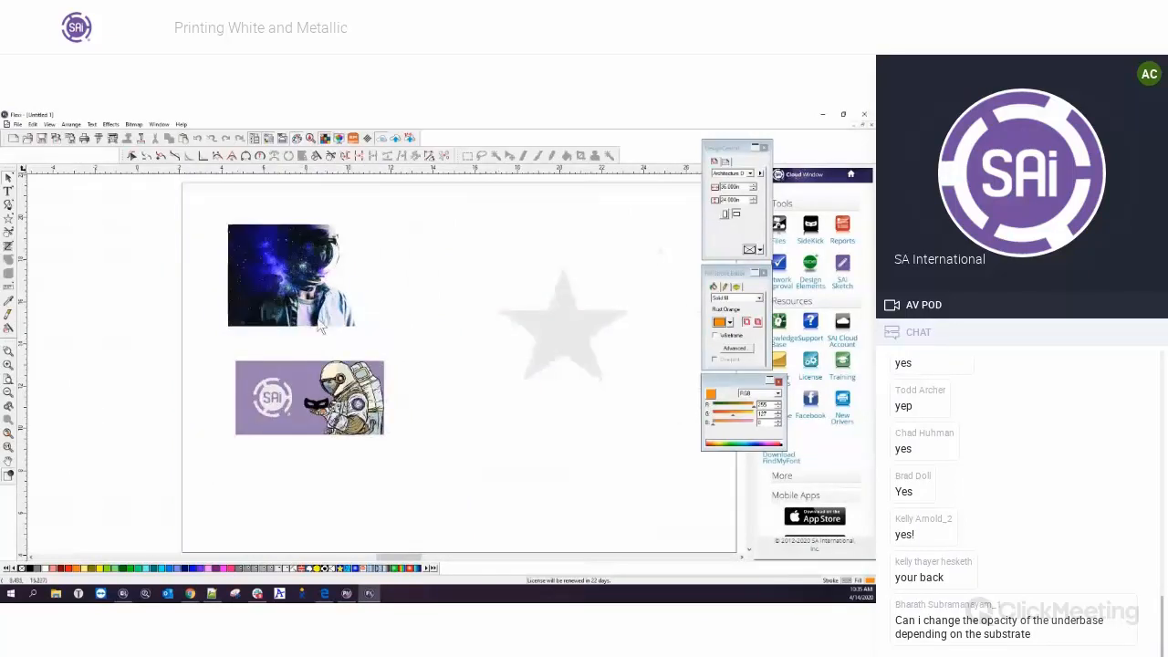
- Set the opacity of the star to 50%, keeping the blending mode at Normal
click(546, 327)
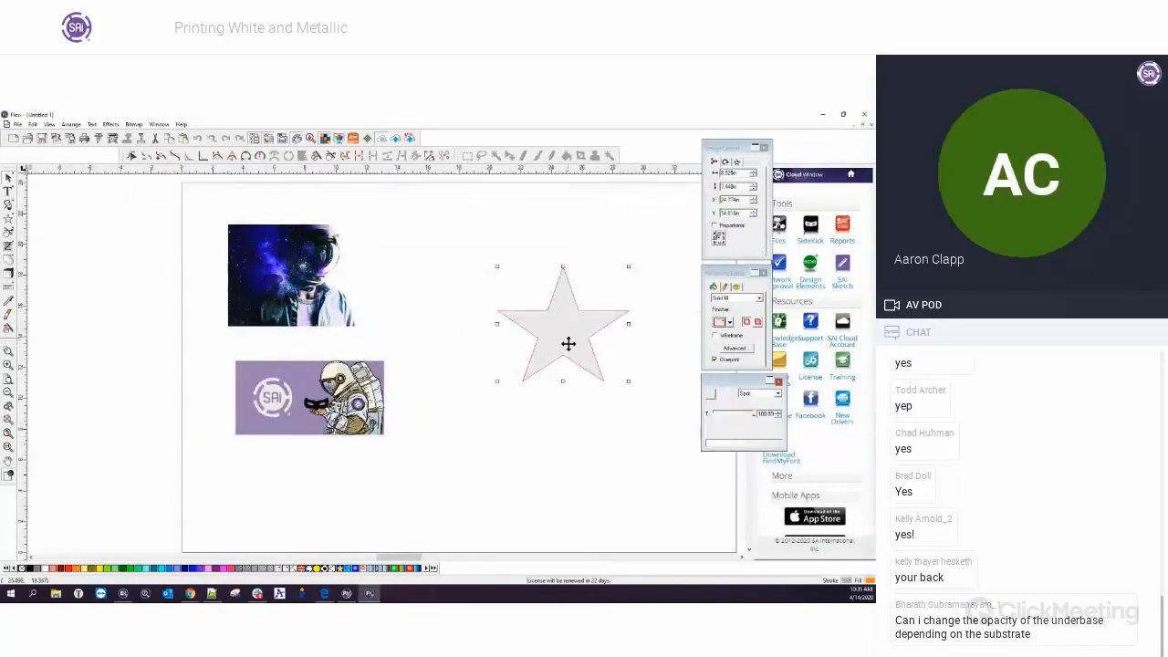
click(736, 288)
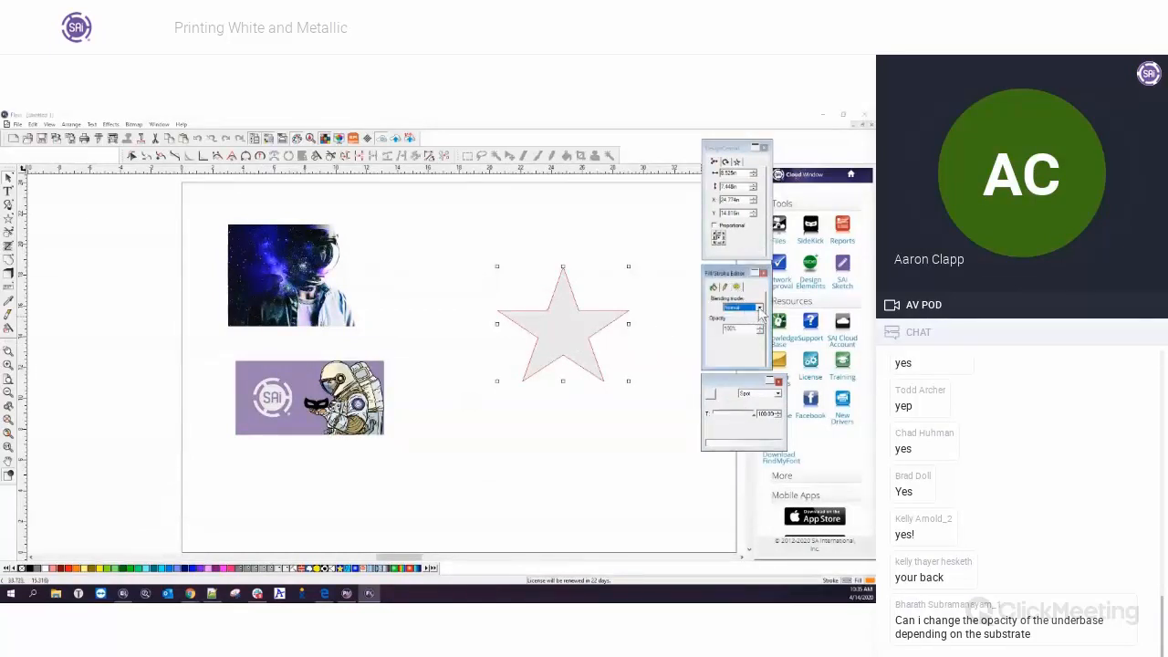
click(759, 309)
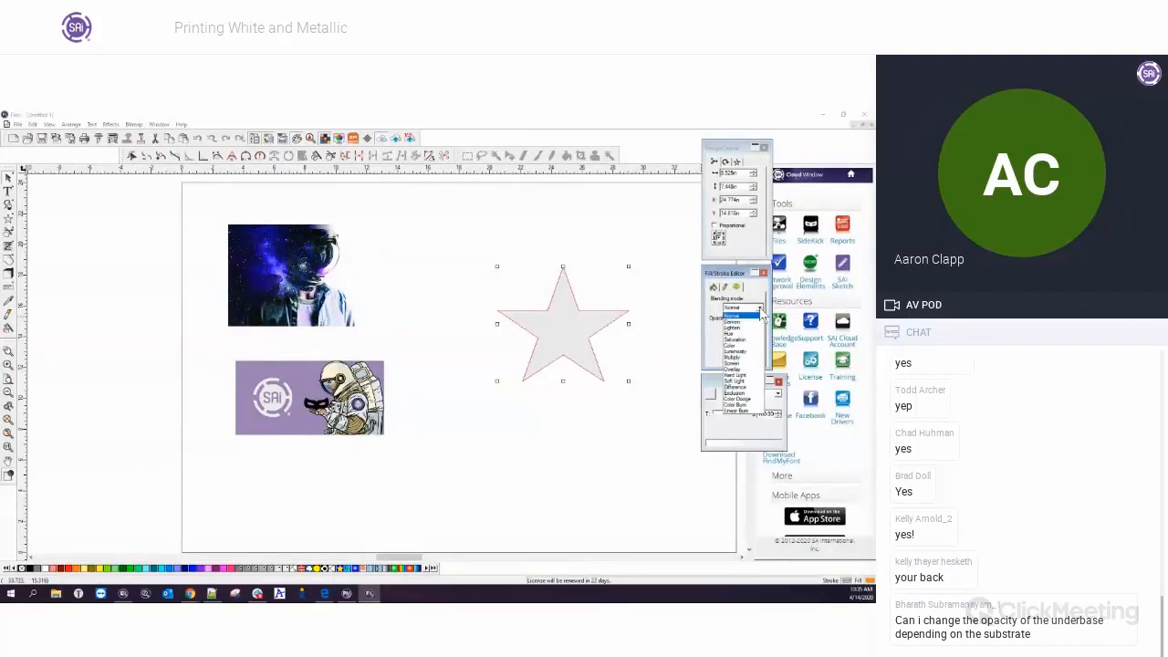
click(759, 308)
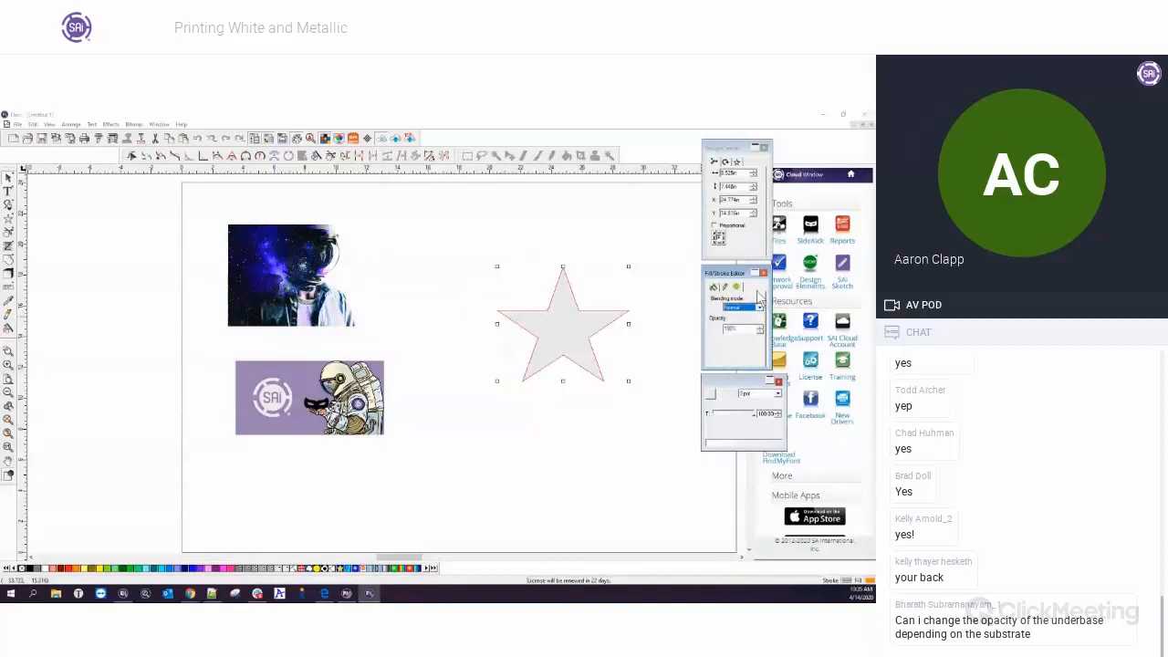
click(740, 330)
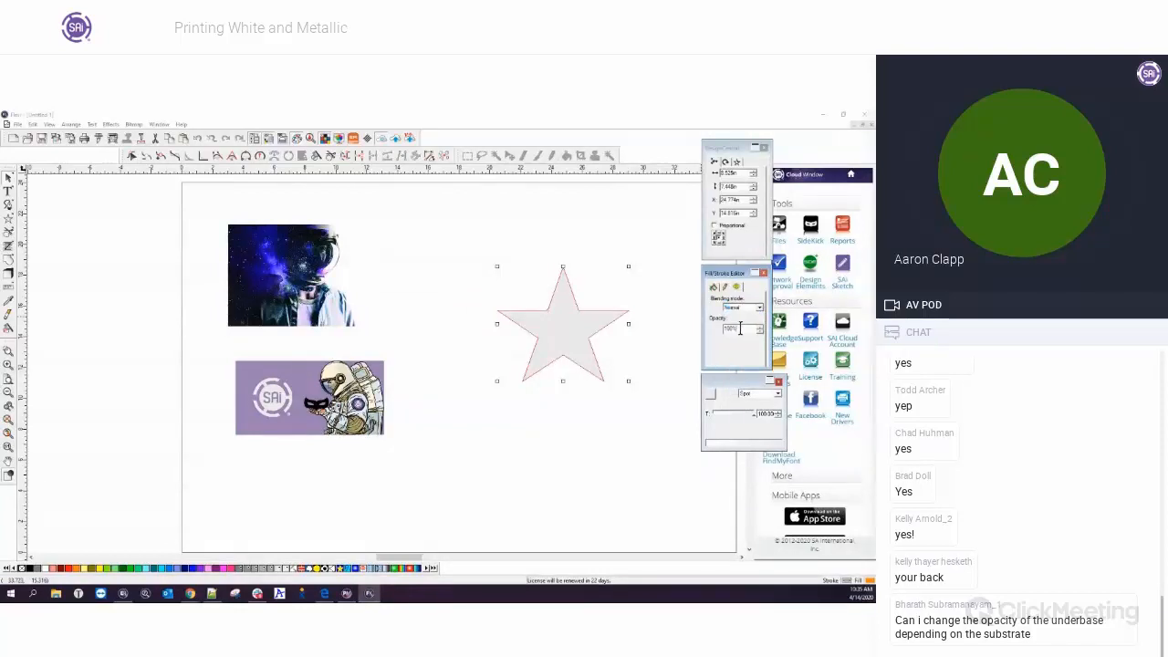
drag(740, 331, 717, 336)
text(50)
key(Return)
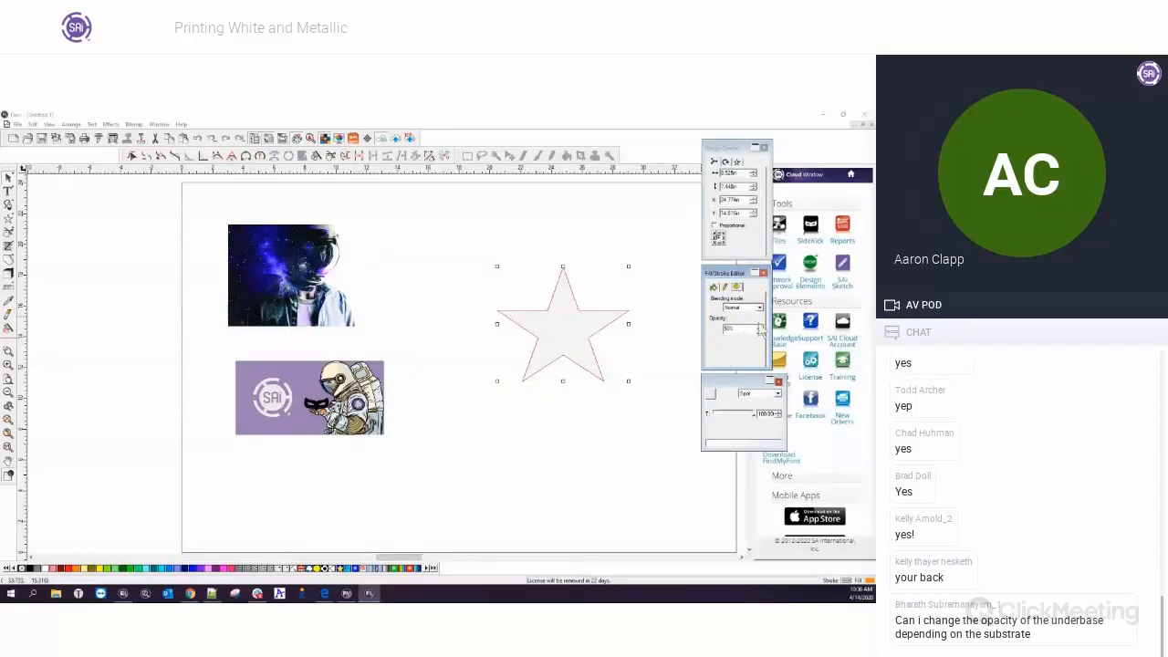
- Clear the existing underbase from the starry astronaut photo
click(324, 288)
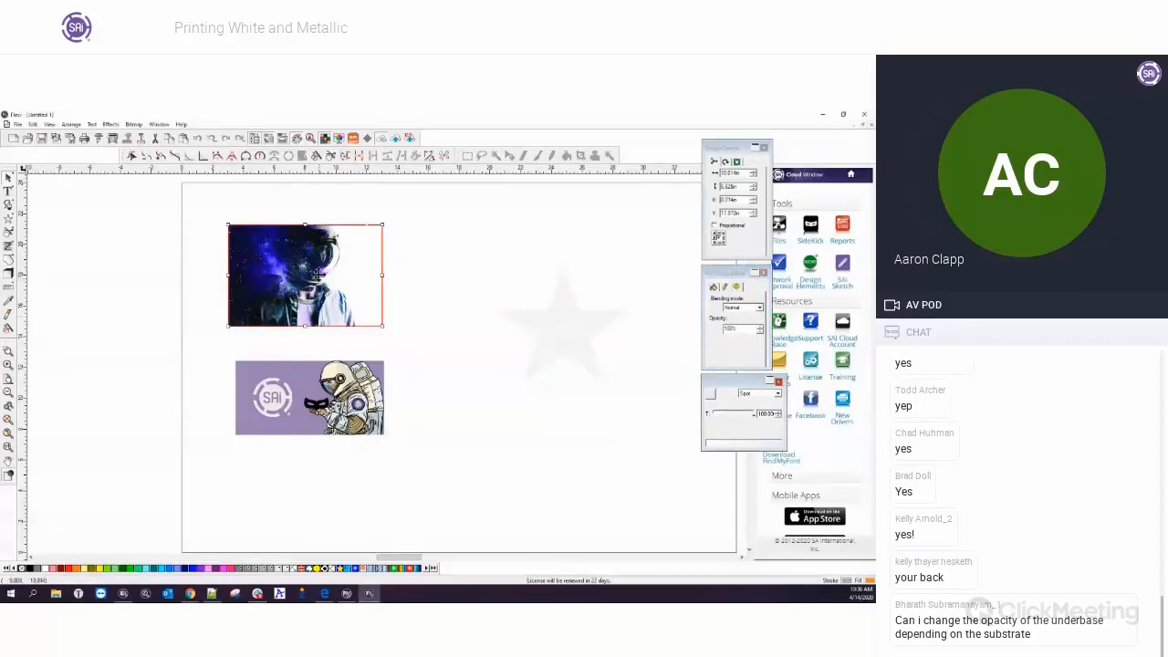
right_click(319, 275)
click(270, 264)
click(133, 125)
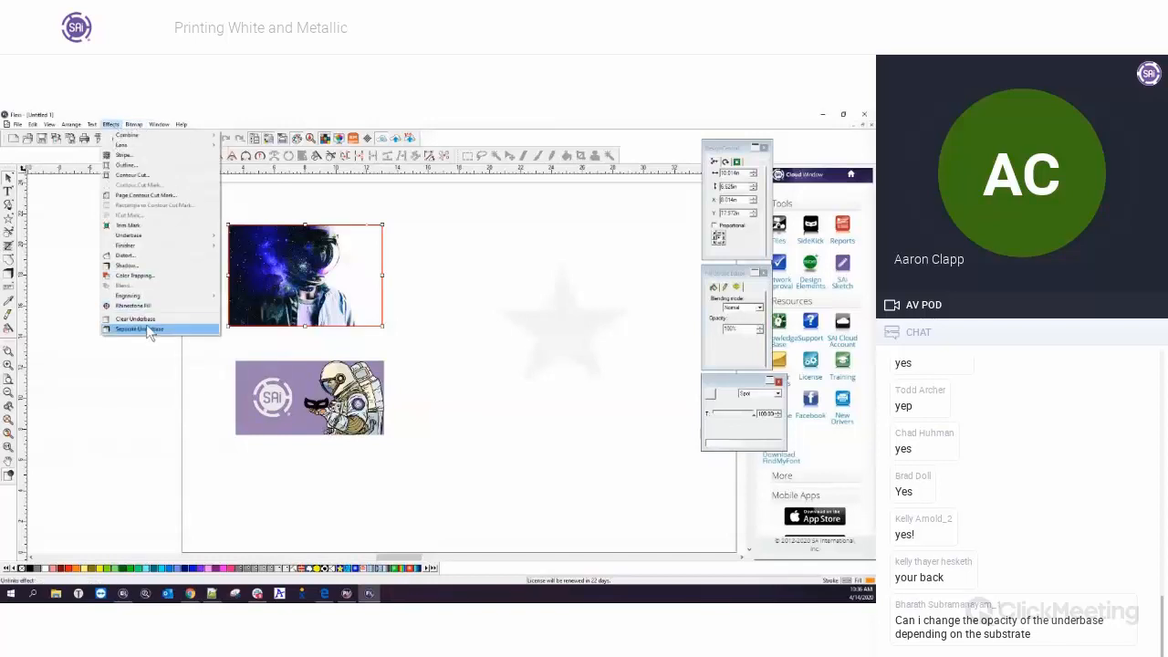
click(147, 321)
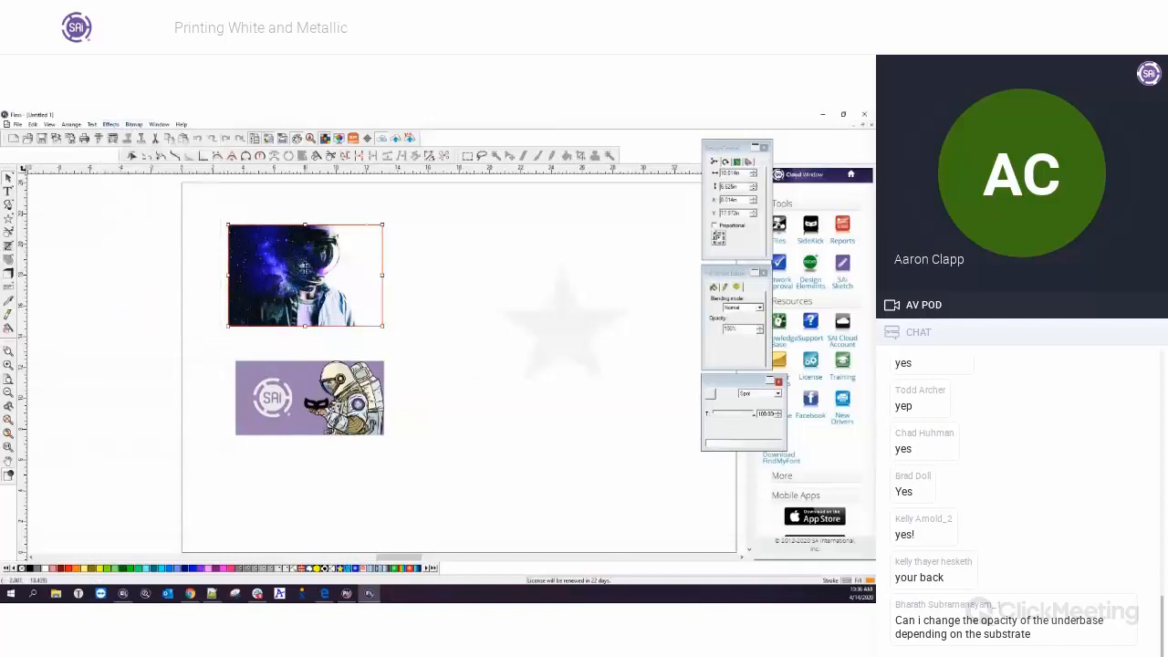
- Apply a variable underbase bitmap to the starry astronaut photo at 72 DPI using the Underbase color
click(133, 124)
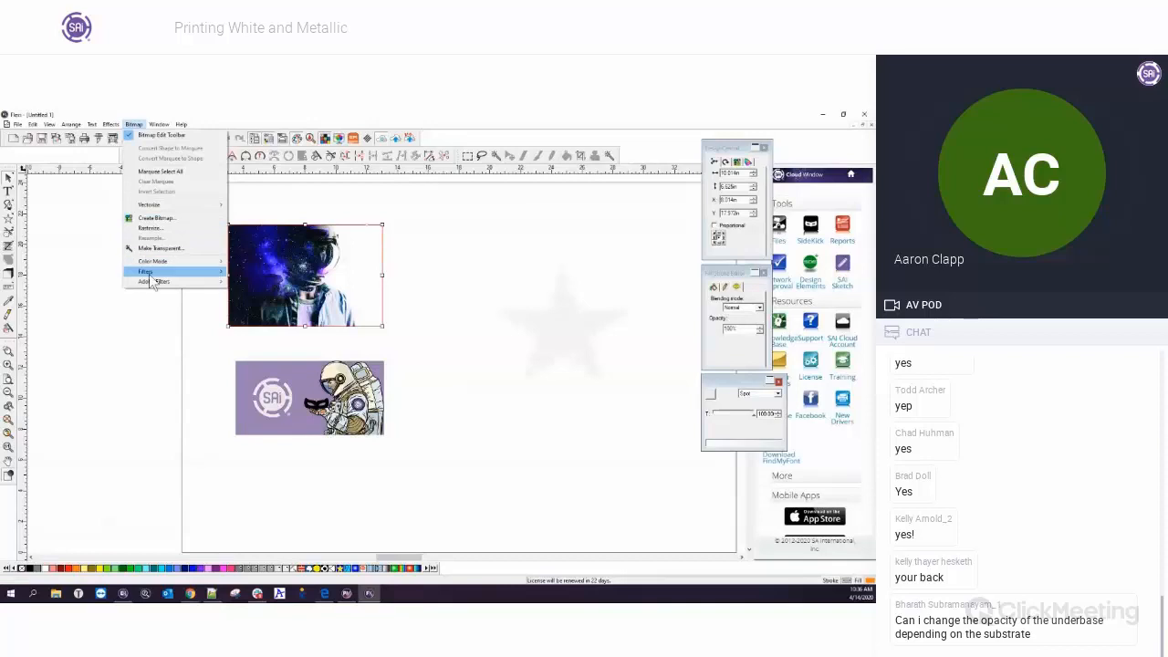
mouse_move(110, 124)
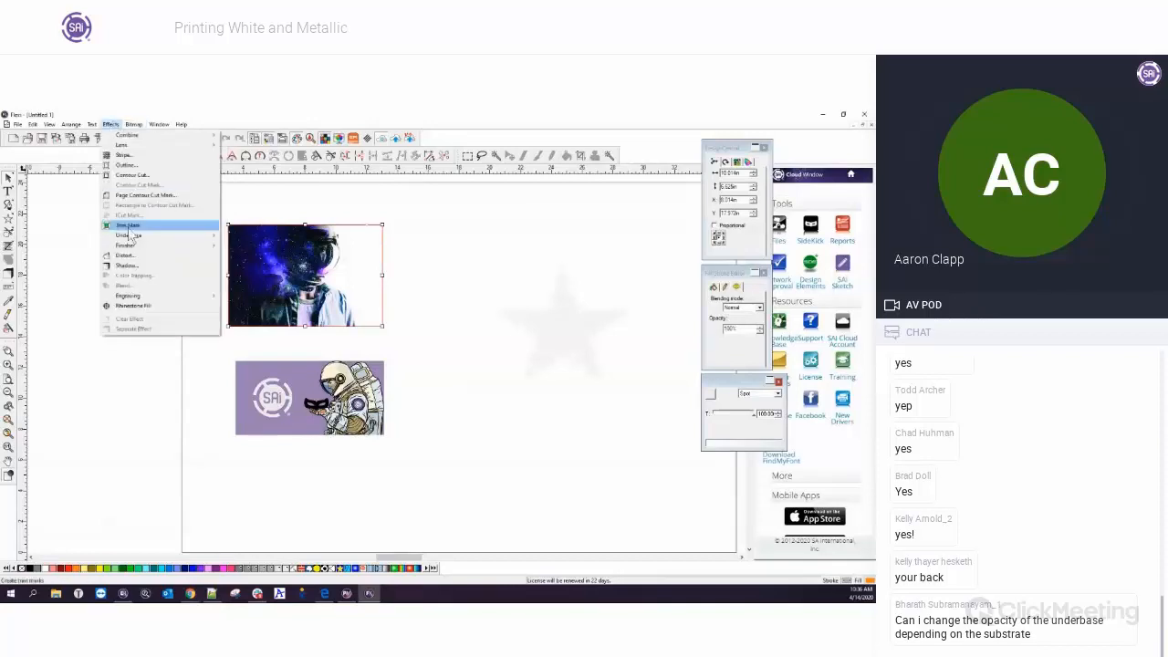
mouse_move(160, 237)
click(255, 246)
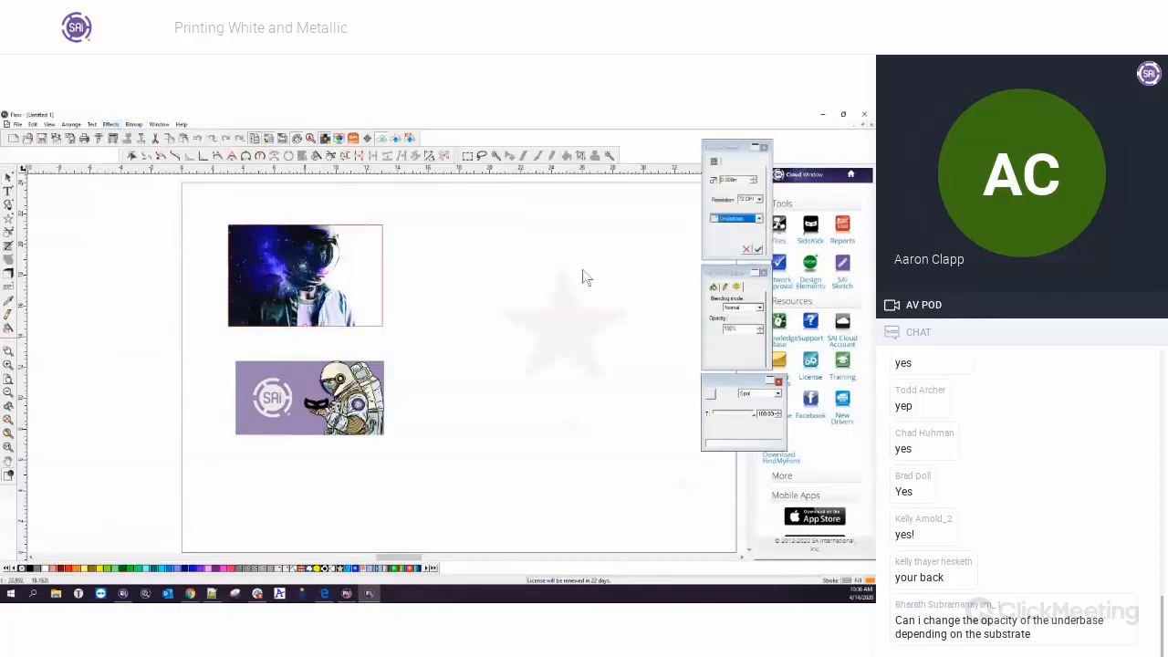
click(757, 249)
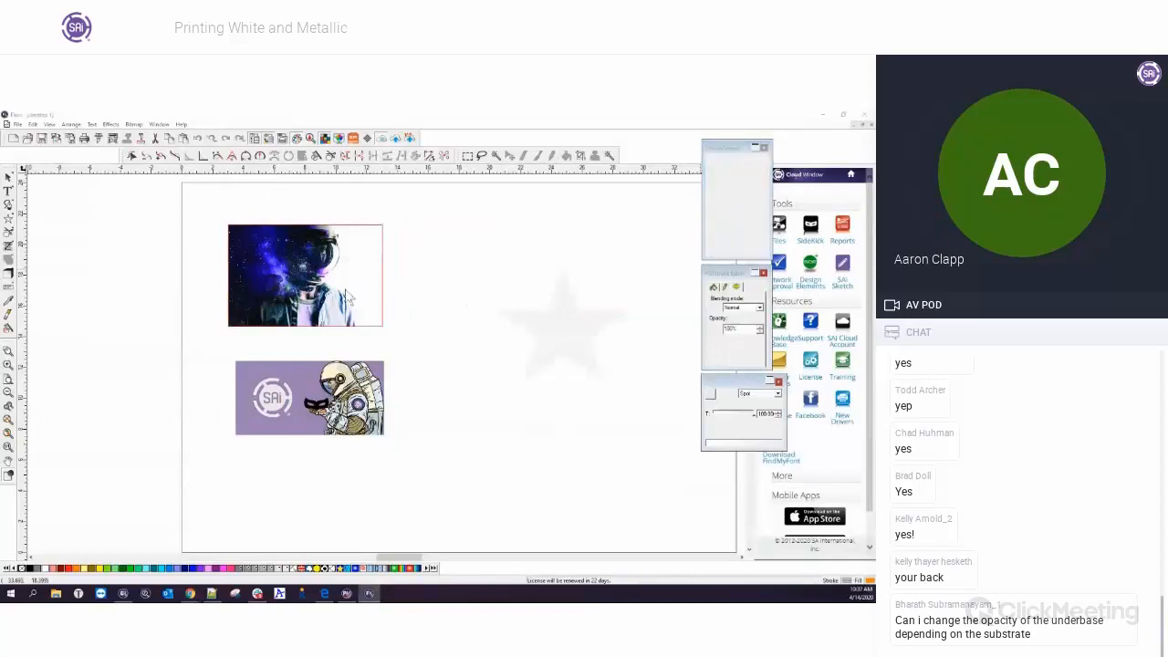
- Separate the variable underbase from the starry astronaut photo and move the photo aside past the page's edge
right_click(291, 283)
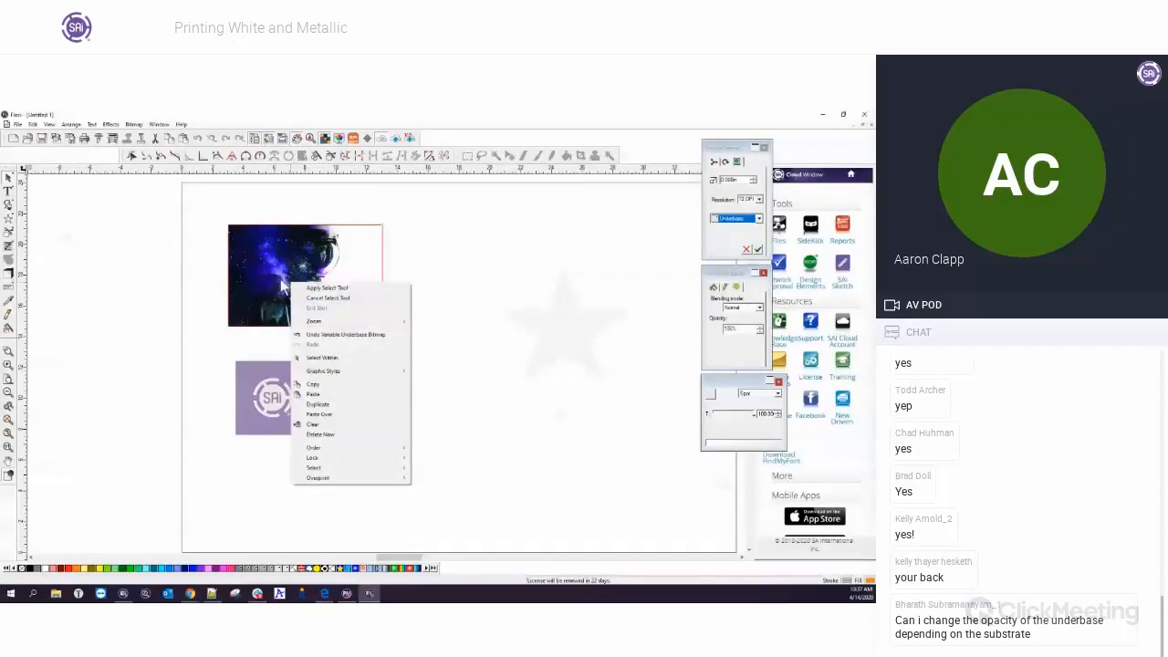
click(283, 287)
drag(283, 286, 307, 283)
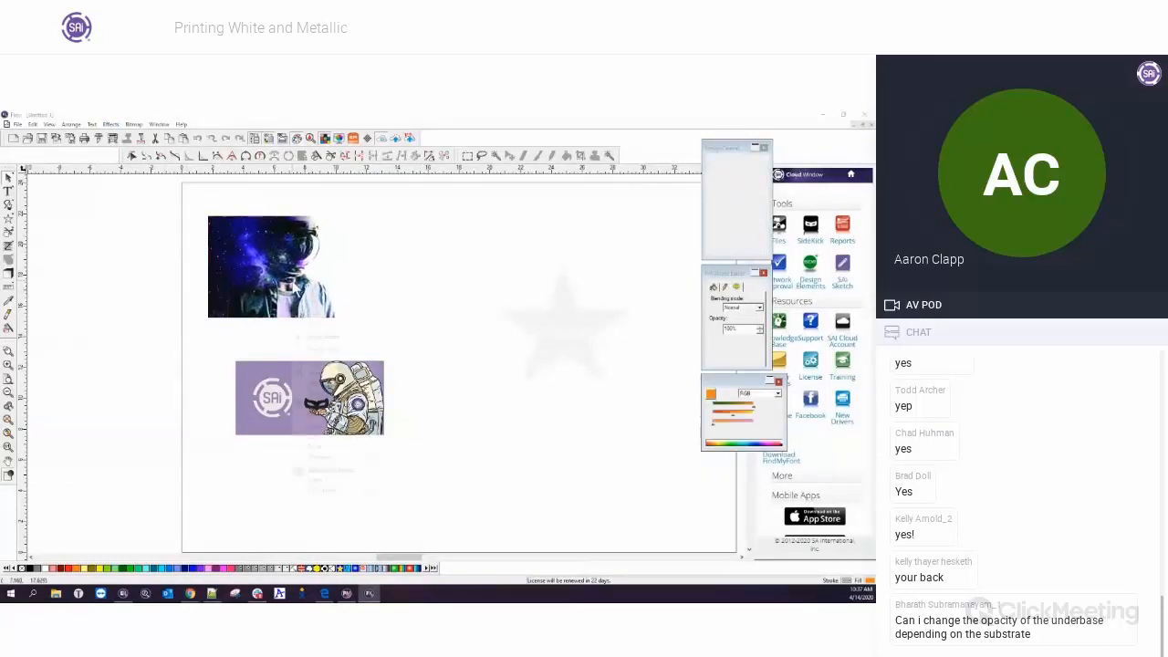
right_click(292, 285)
click(284, 279)
click(111, 125)
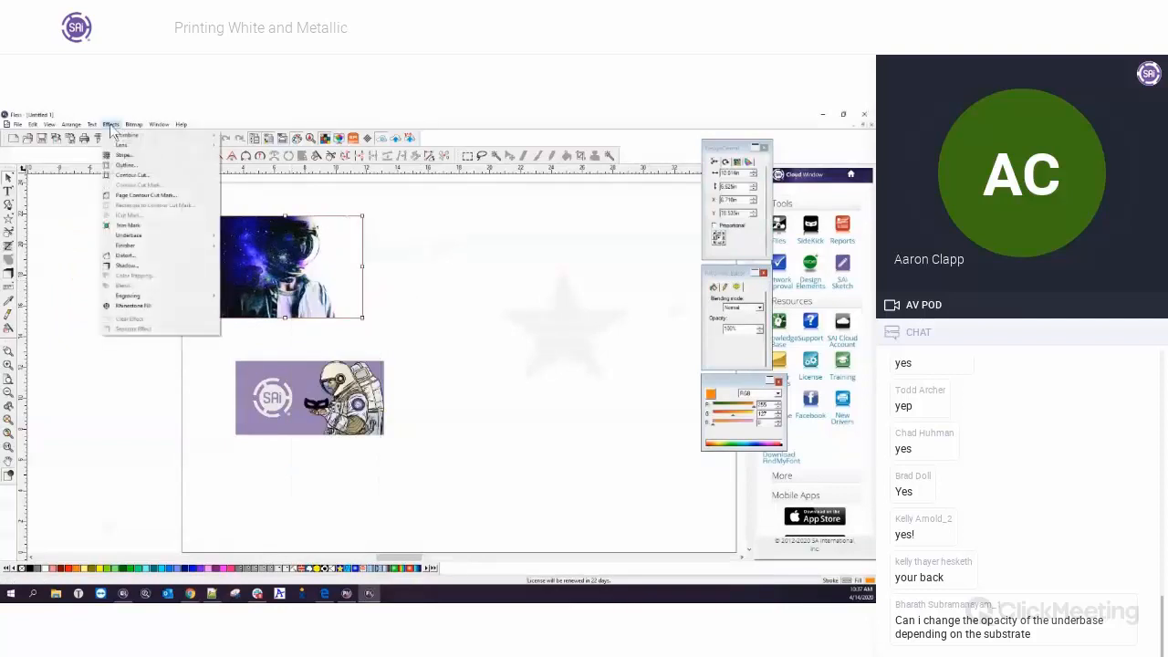
click(273, 235)
click(116, 125)
click(115, 125)
drag(285, 285, 111, 285)
click(413, 287)
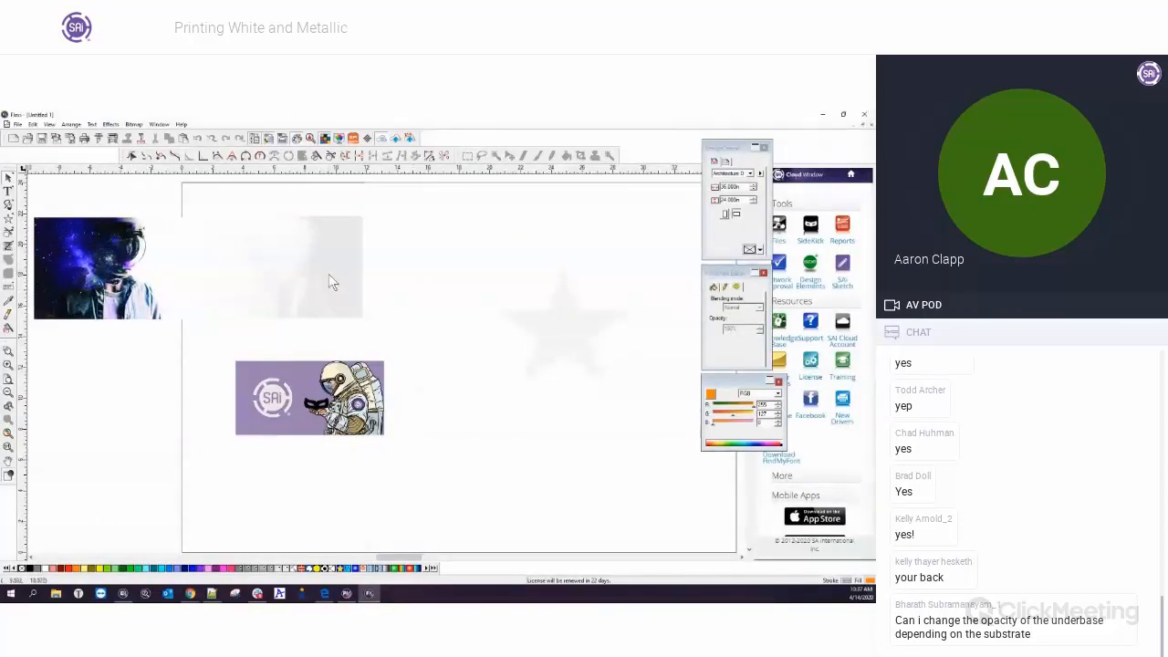
- Examine the tonal shading of the separated underbase up close, and check the opacity of the star for comparison
scroll(284, 269, up, 6)
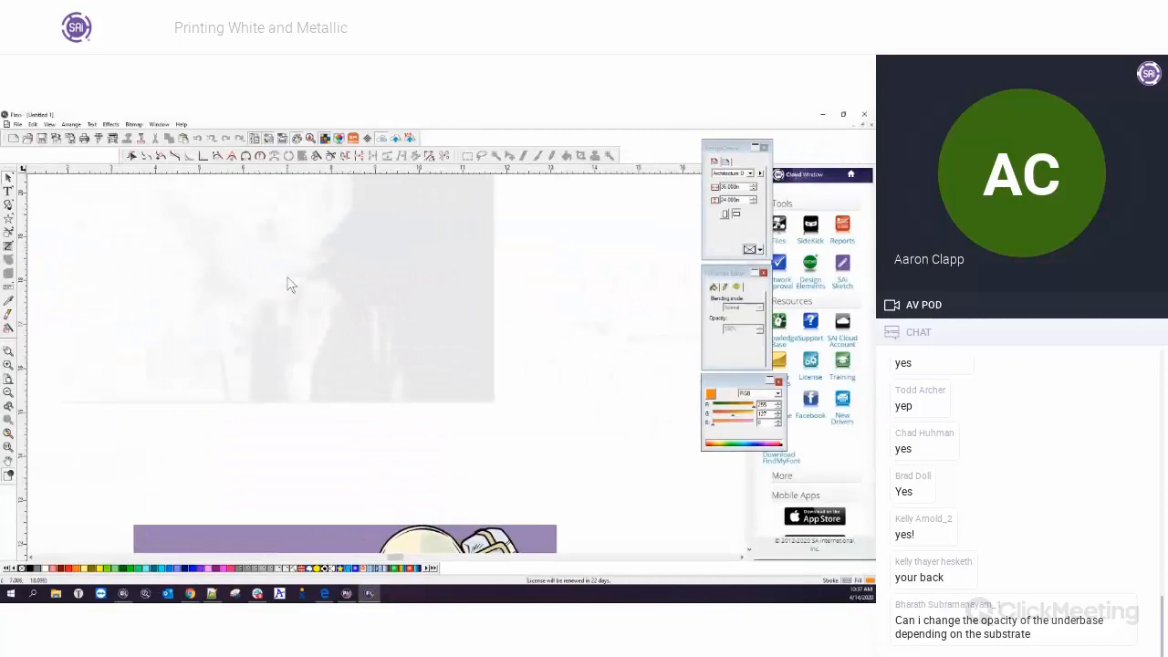
scroll(288, 285, up, 2)
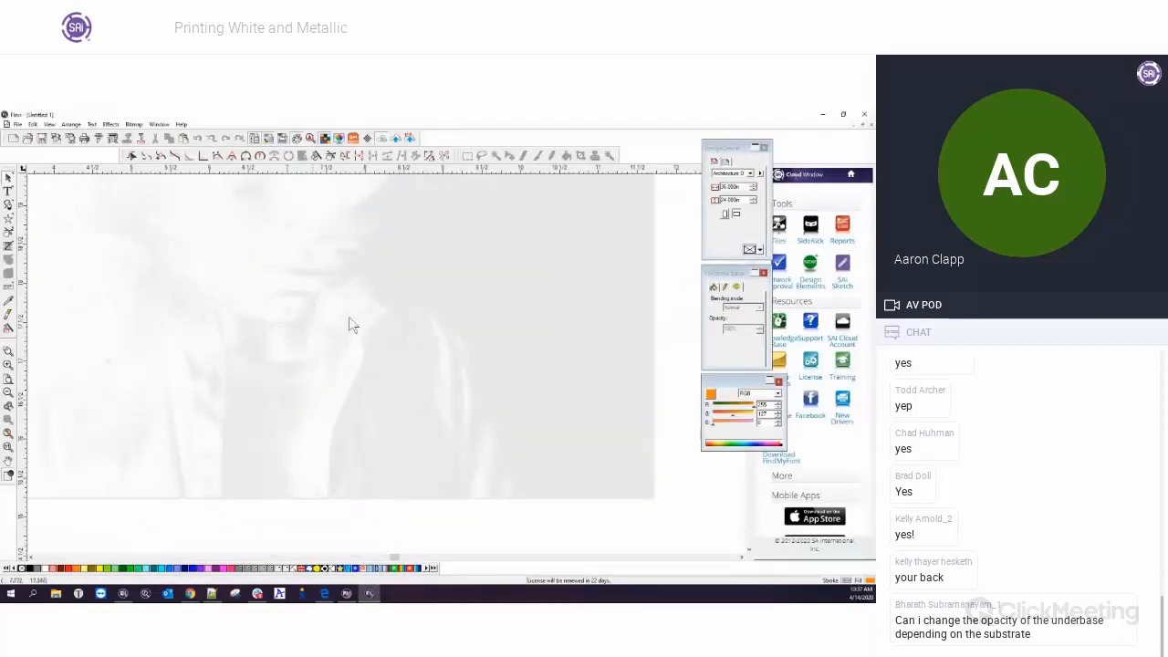
scroll(267, 337, down, 5)
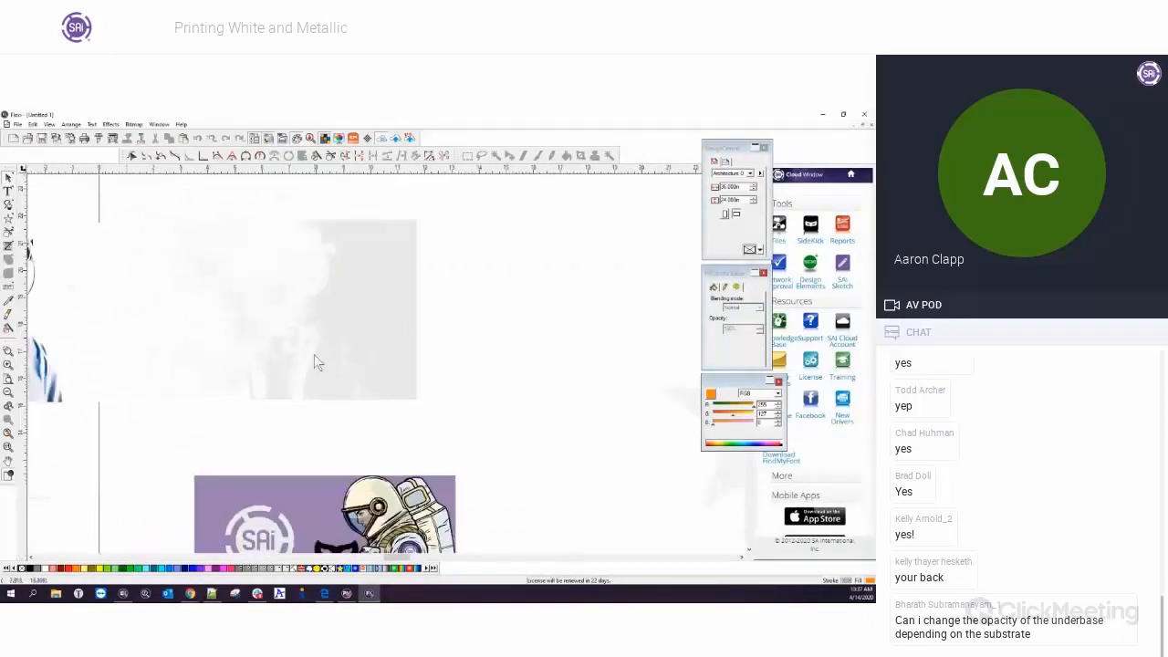
scroll(321, 348, down, 3)
click(584, 393)
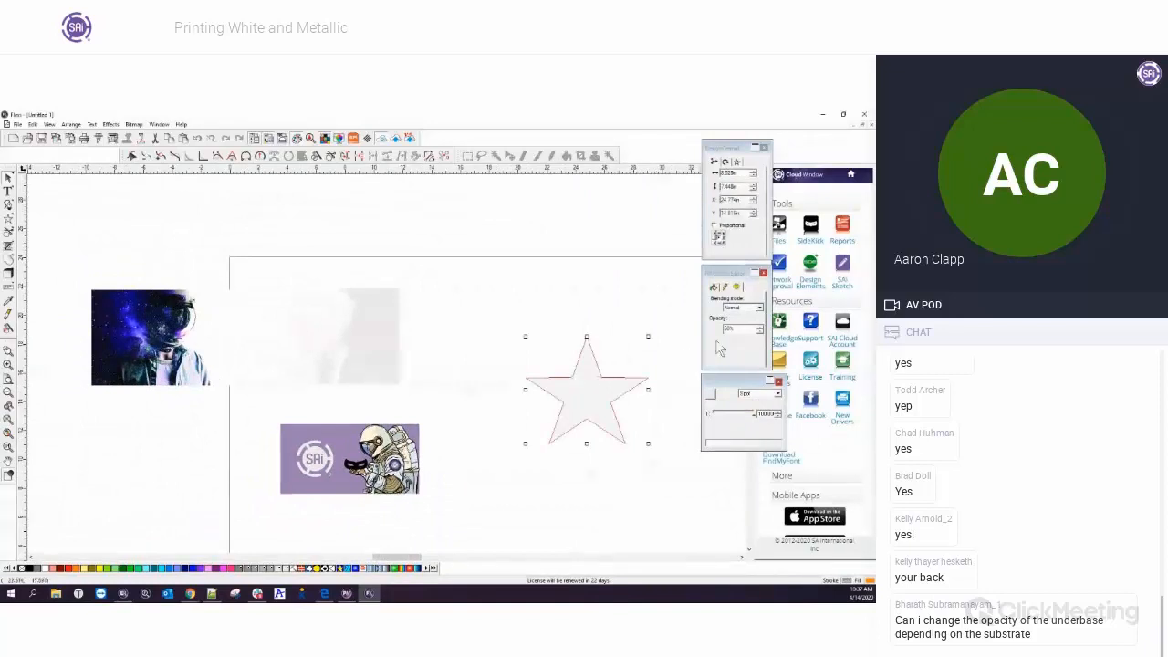